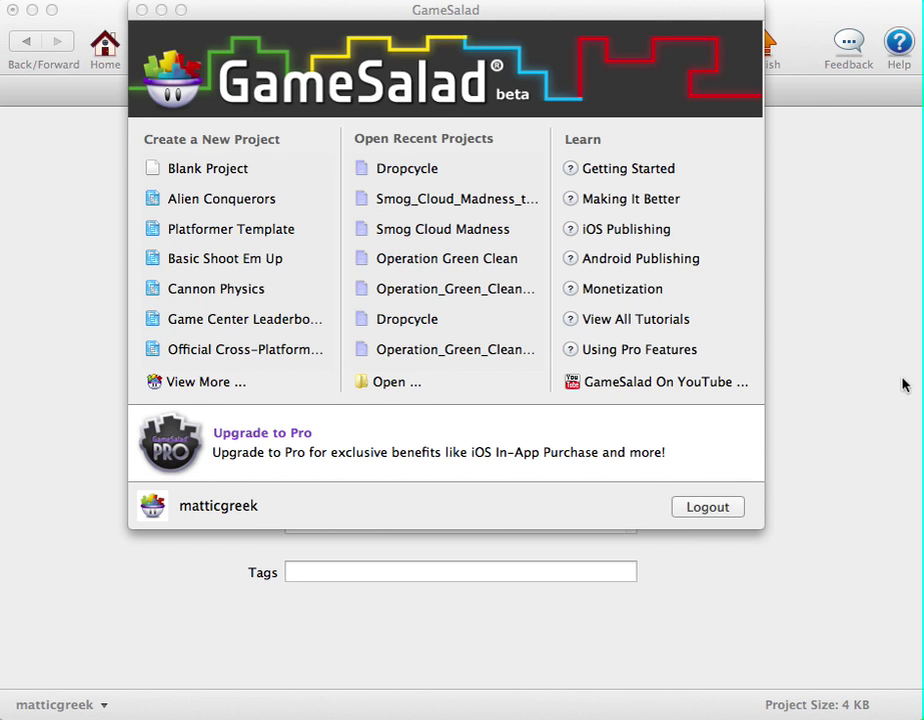
Look through the PNG image files in the sprites folder of DropcycleResourceFiles and return to the GameSalad start window.
click(0, 124)
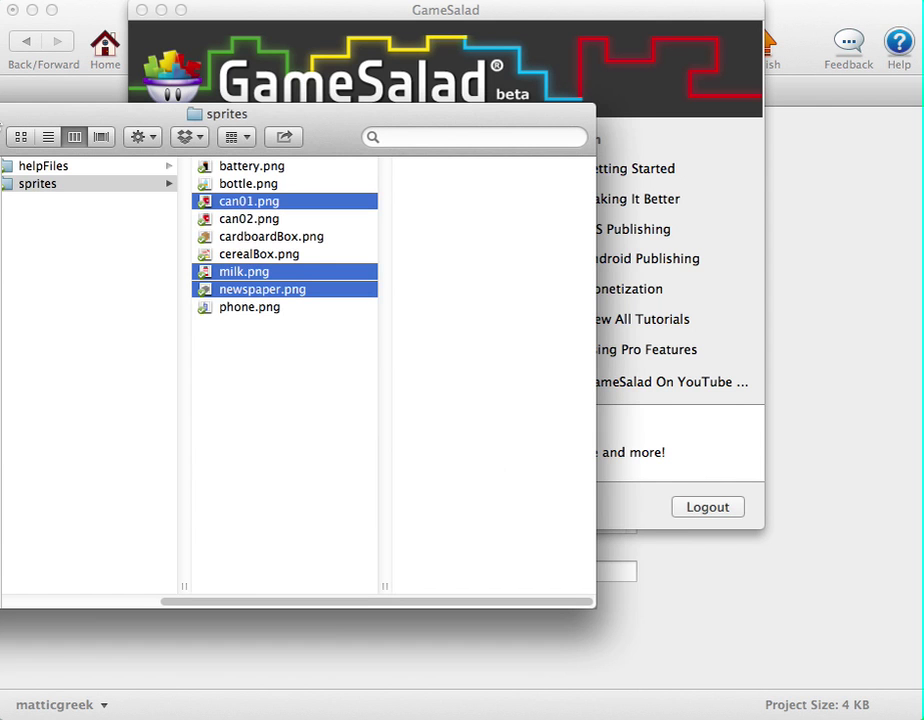
click(281, 378)
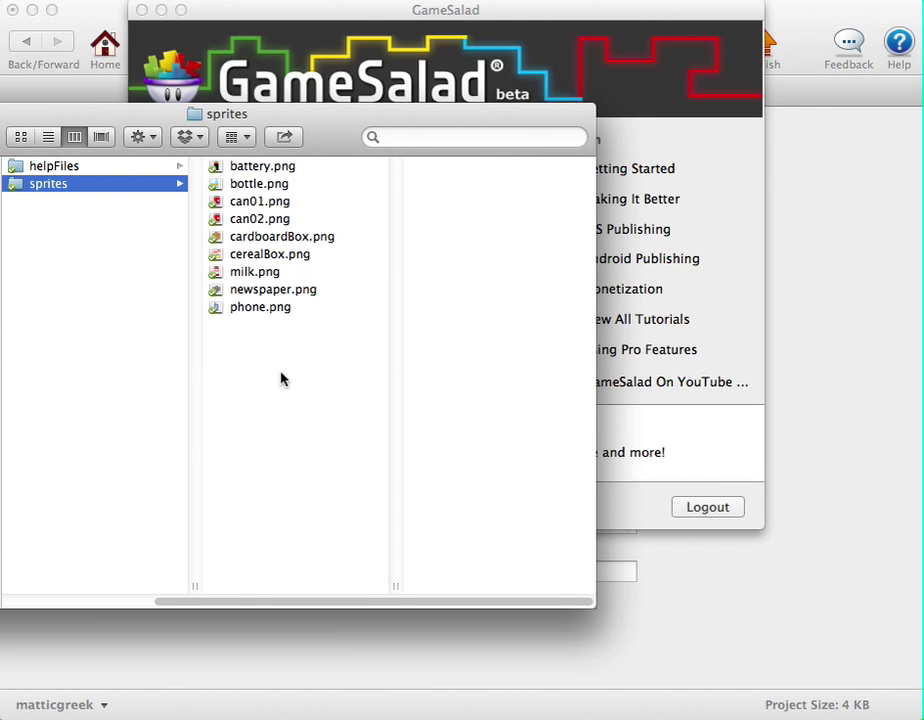
drag(252, 603, 115, 600)
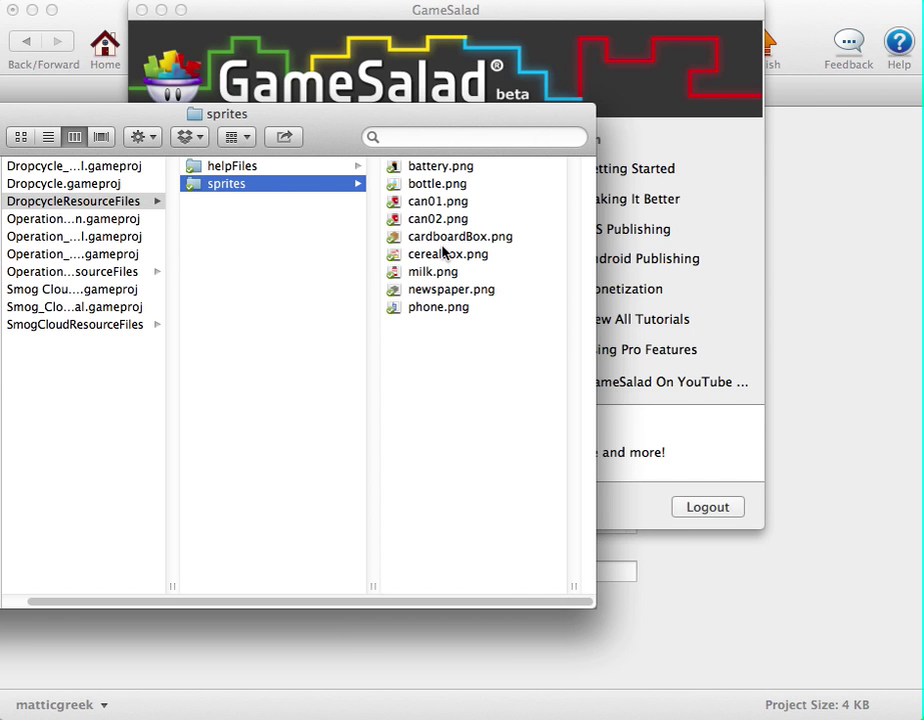
click(385, 12)
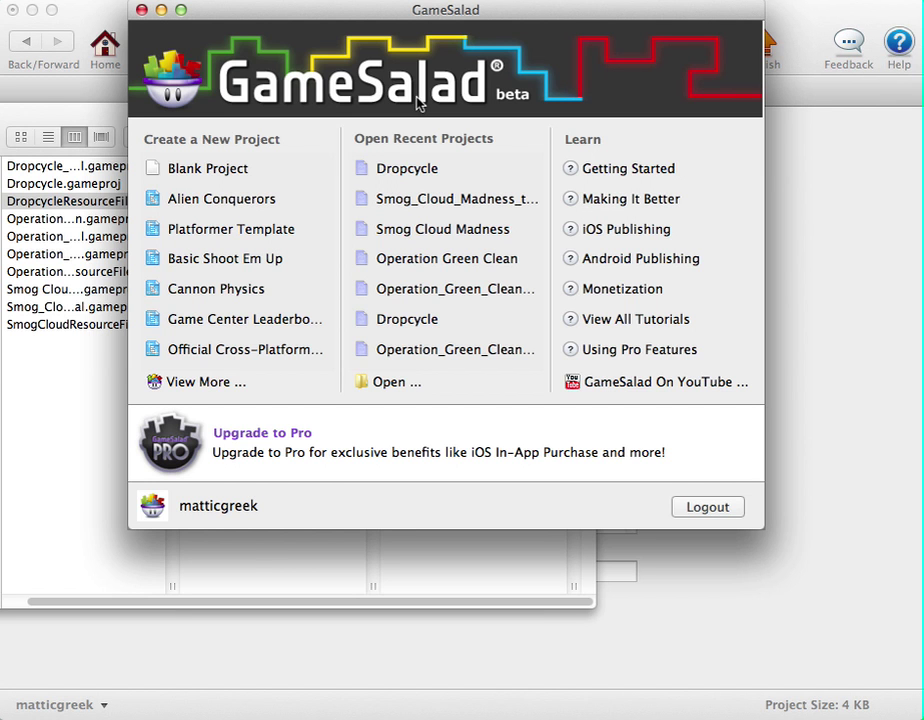
Create a blank project and set its title to Dropcycle.
click(205, 171)
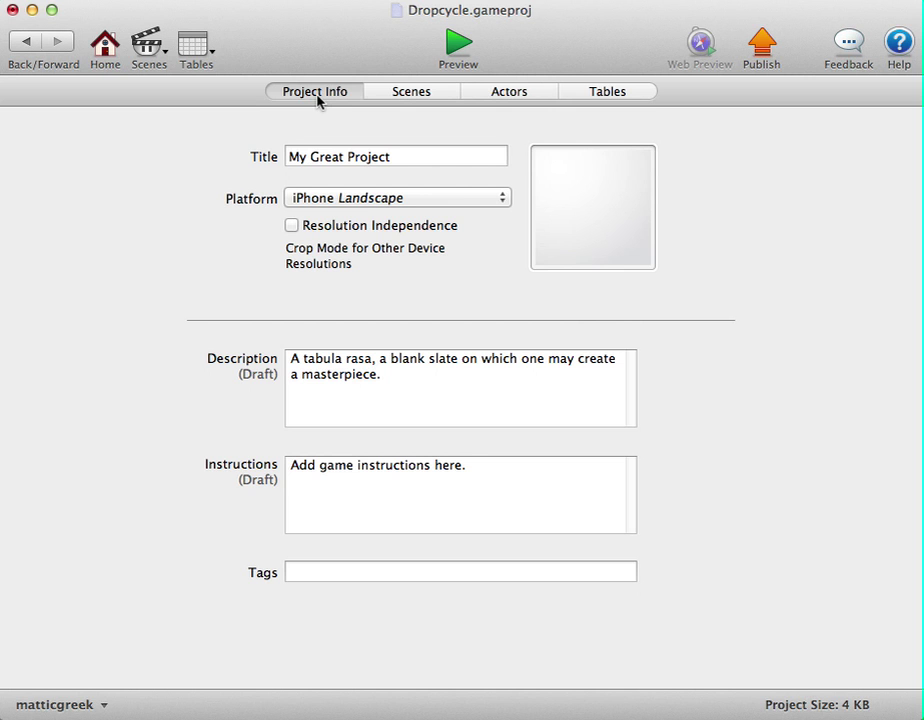
double_click(398, 152)
click(398, 152)
triple_click(398, 152)
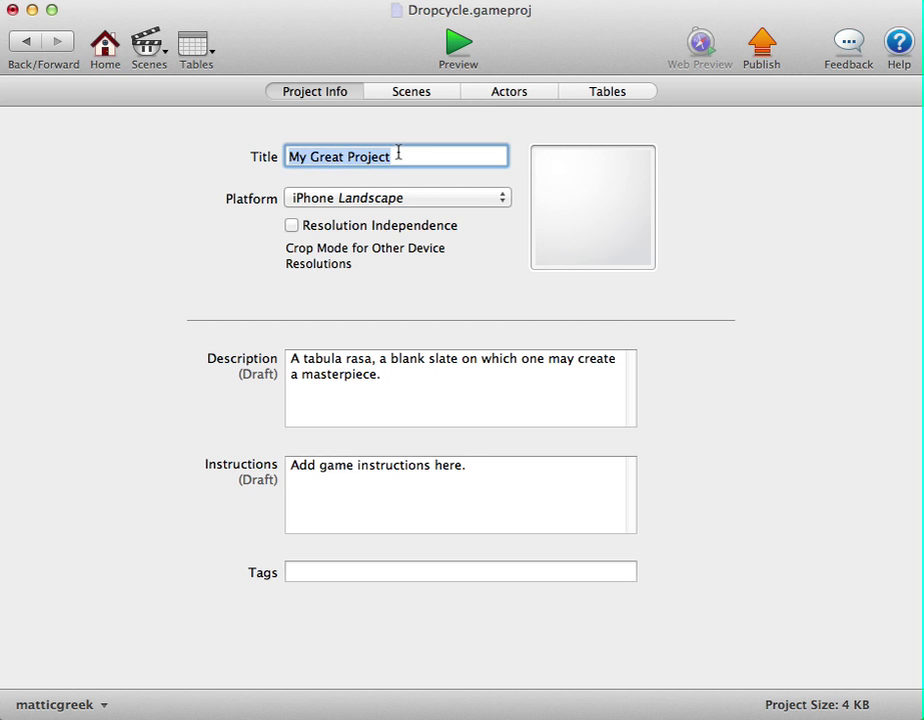
text(Dropcyc)
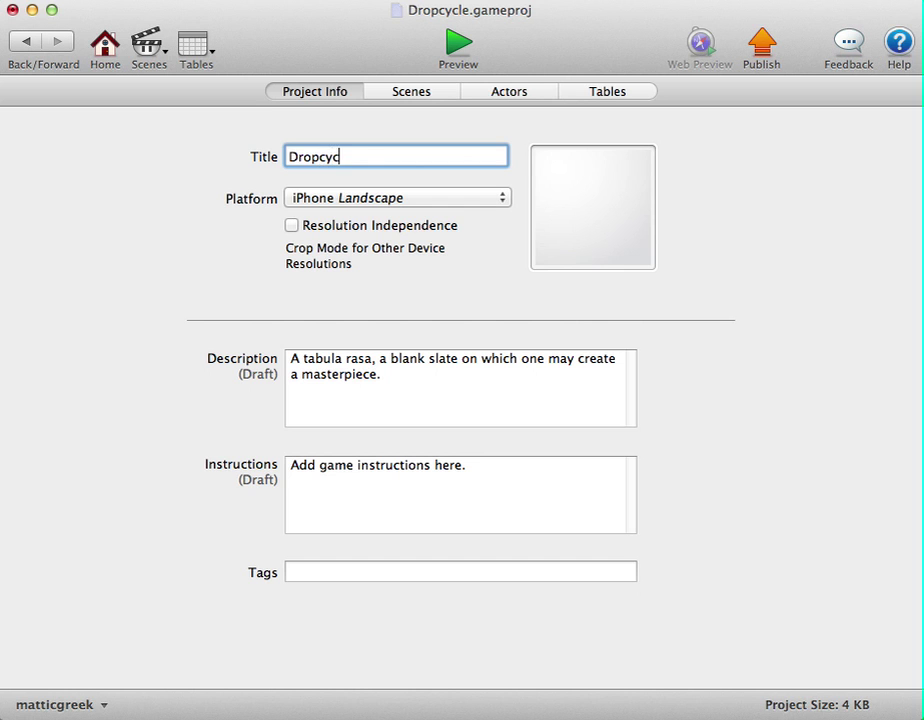
text(le)
Set the project's platform to GameSalad Arcade and accept the change of target resolution.
click(408, 200)
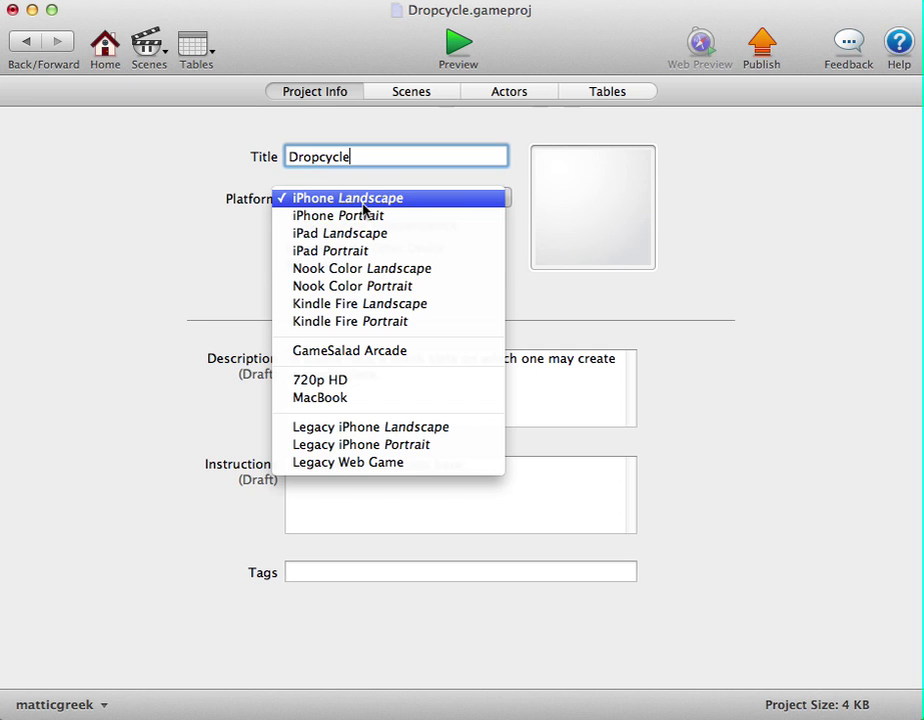
click(373, 352)
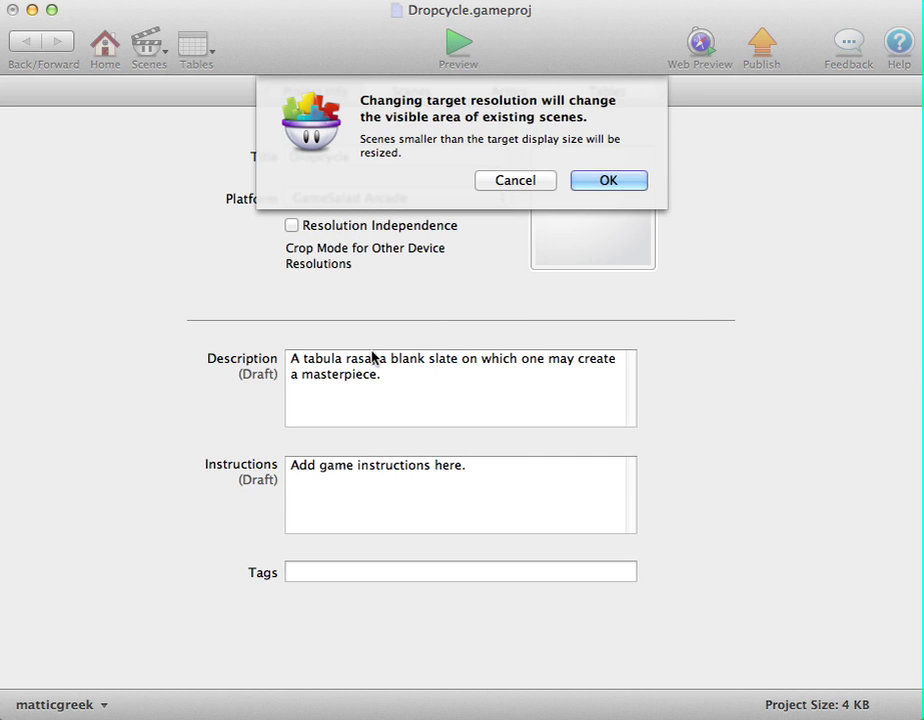
click(612, 181)
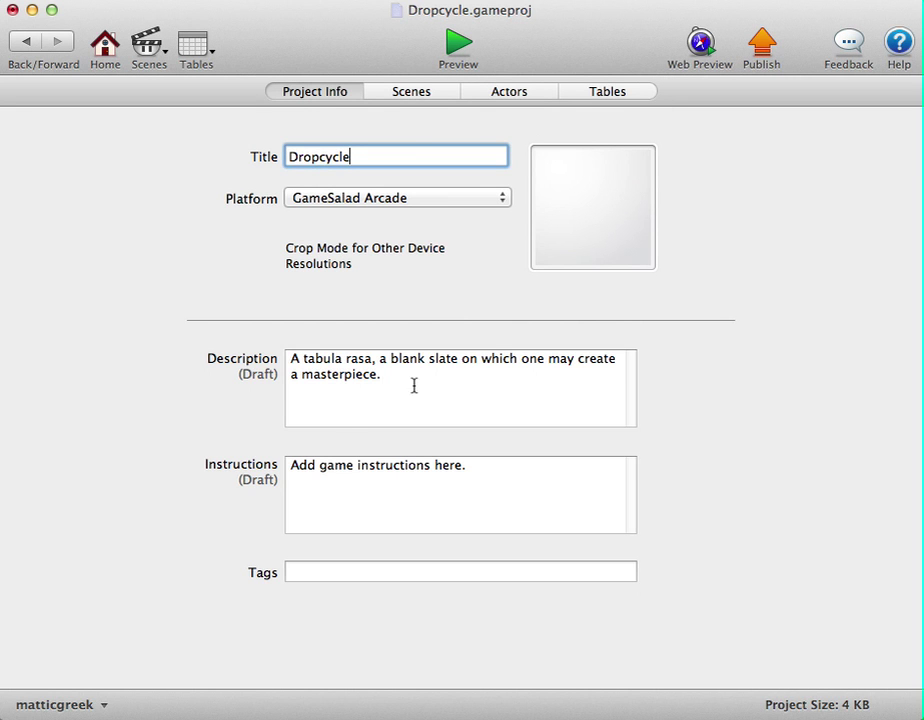
Replace the description with "My first GameSalad game." and the instructions with "Click the falling recyclables.".
drag(388, 386, 289, 358)
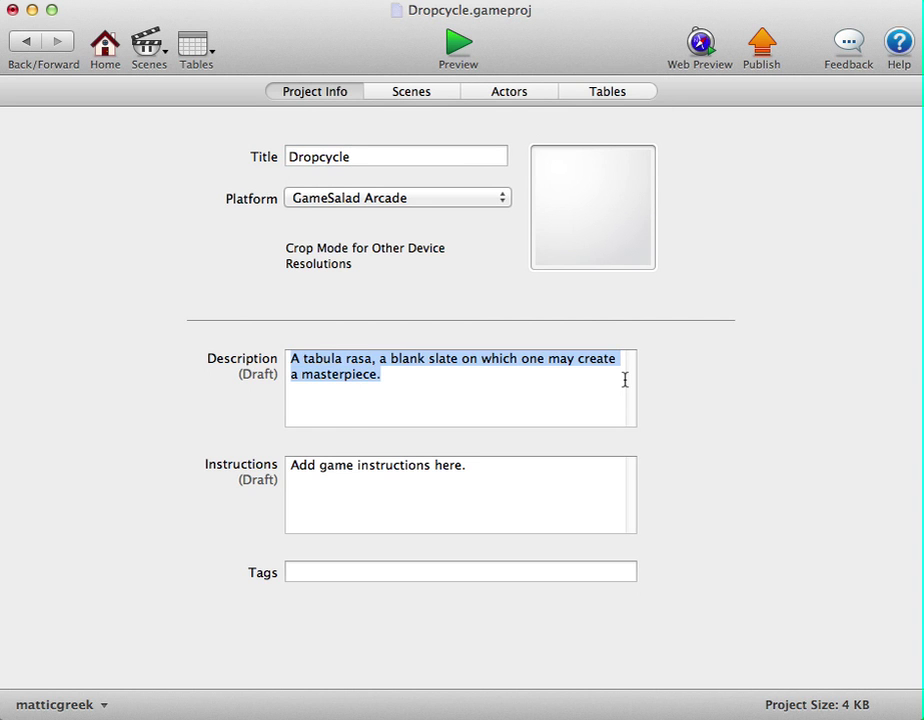
text(My first Gam)
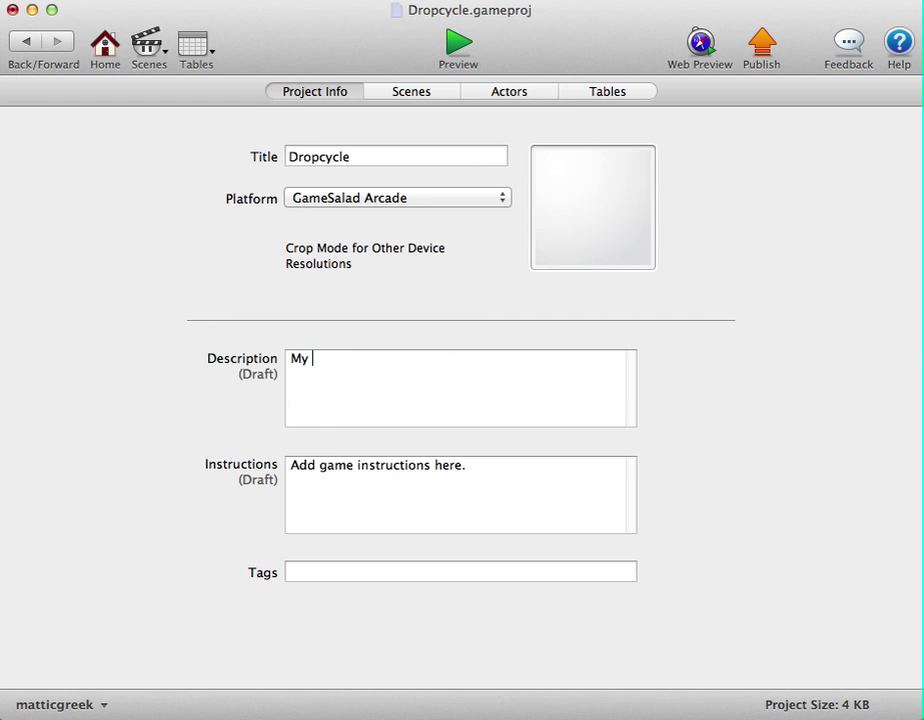
text(alad game.)
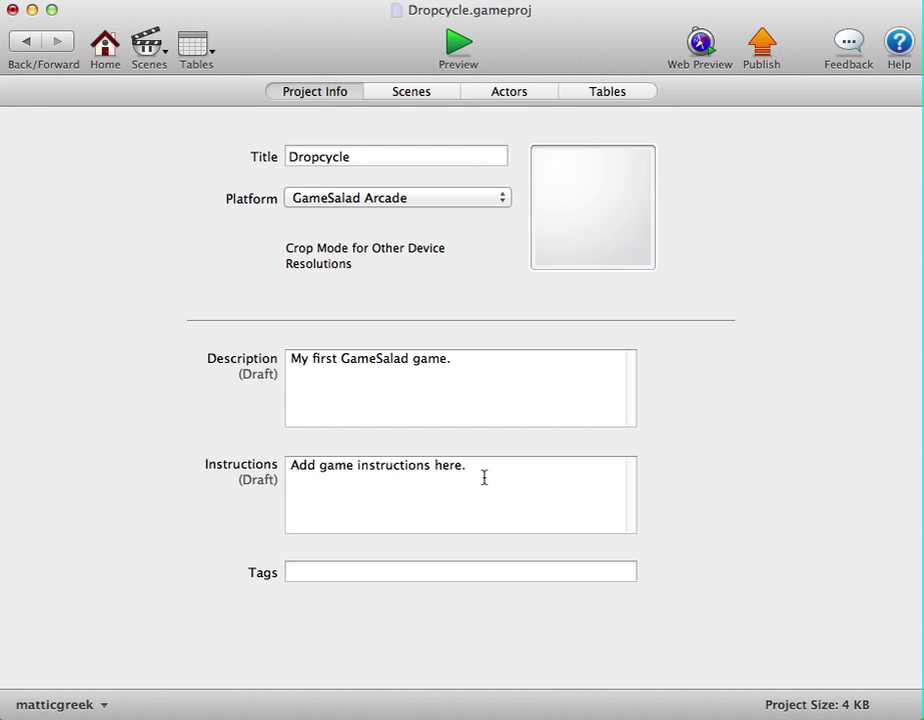
drag(484, 478, 289, 465)
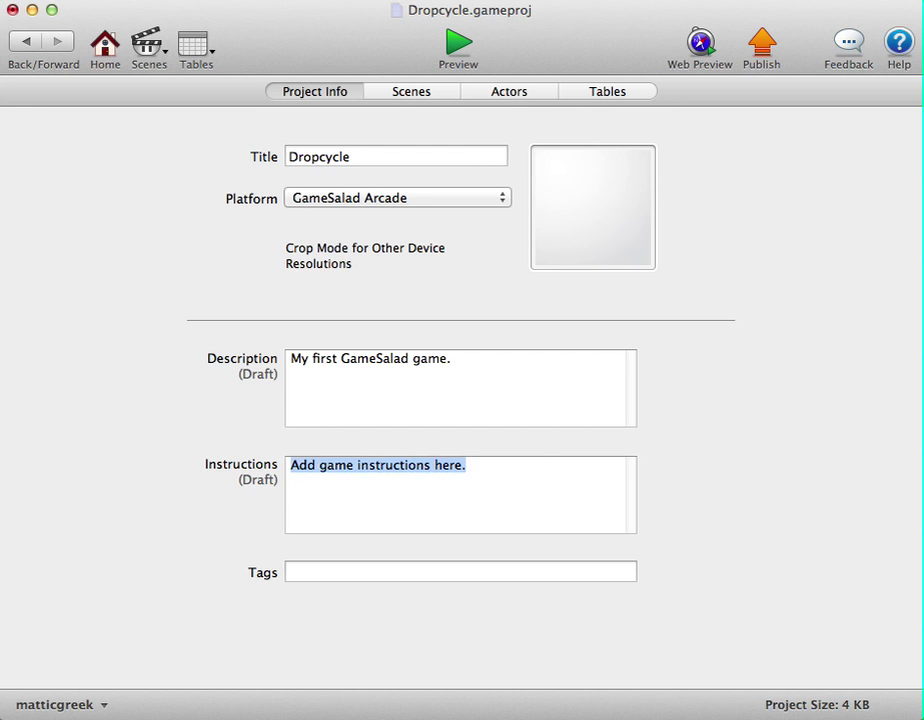
text(Click the falling )
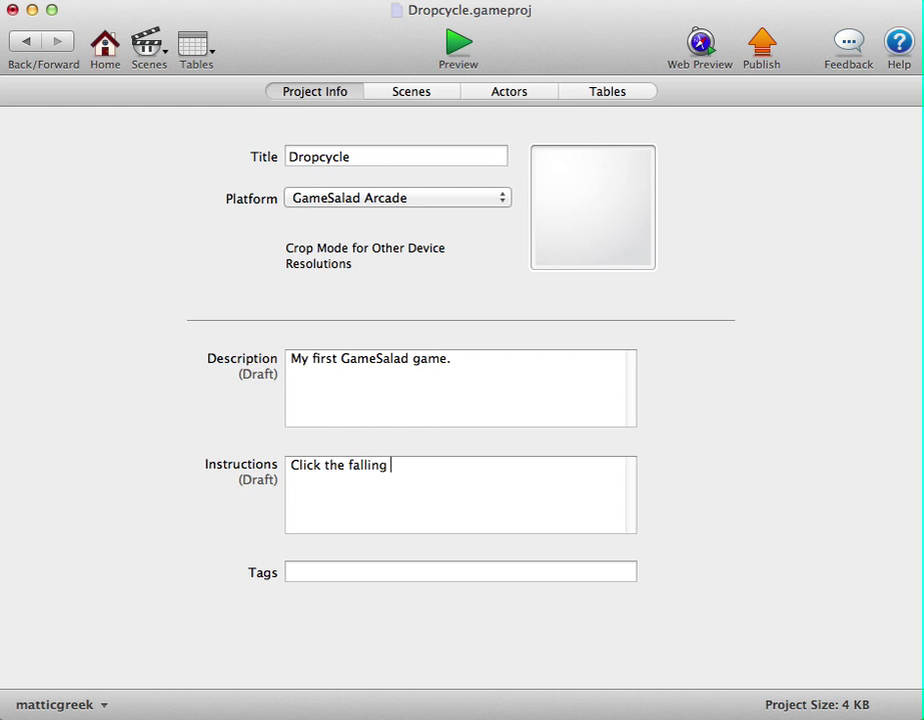
text(recyclables.)
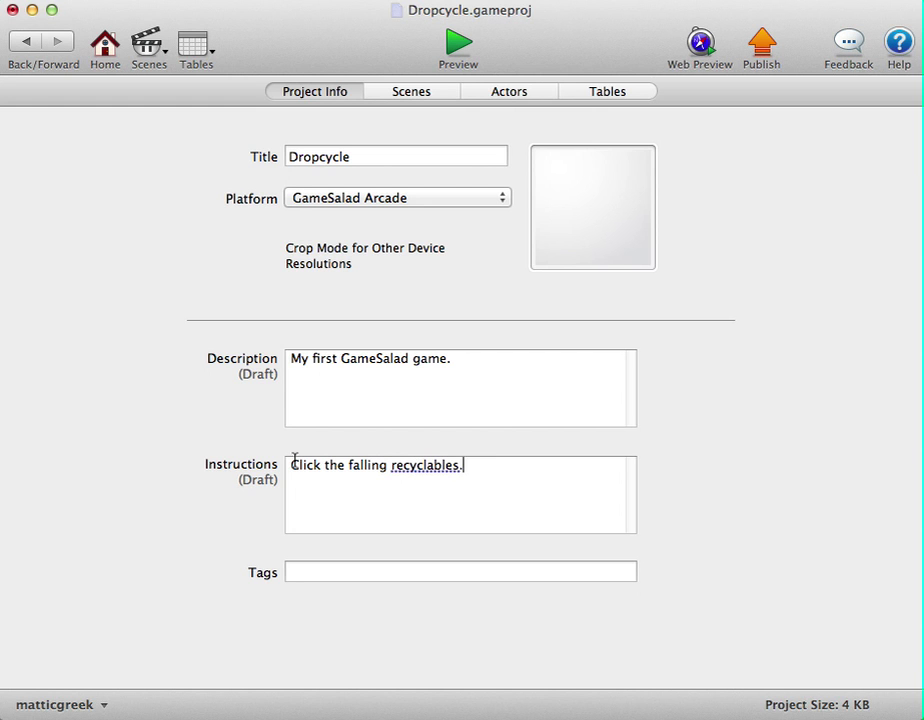
click(590, 315)
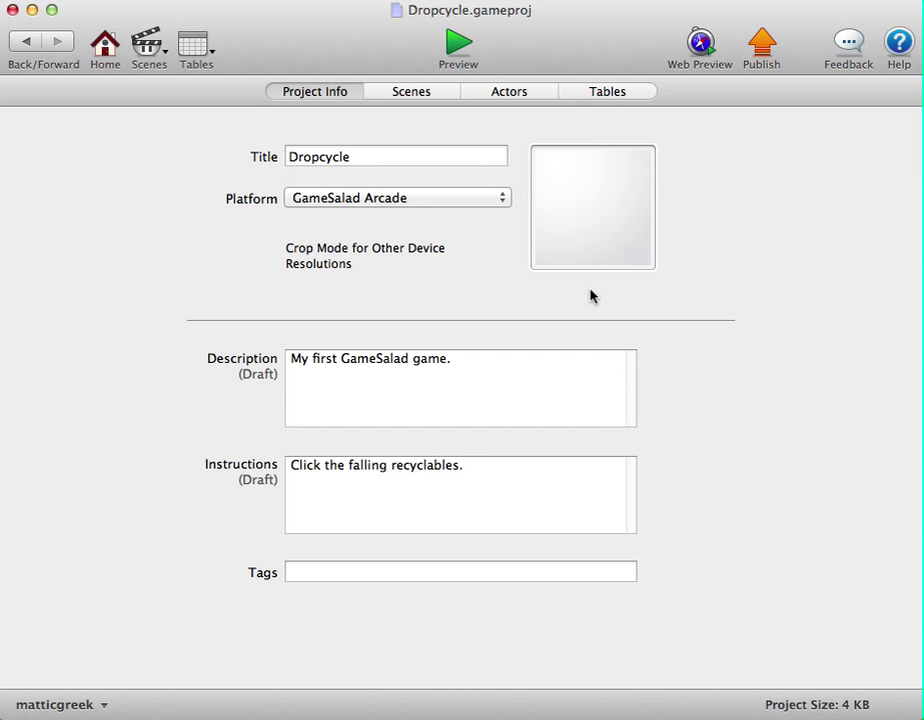
Open the Initial Scene and import can01.png, milk.png and newspaper.png from the sprites folder into the project's image library.
click(427, 94)
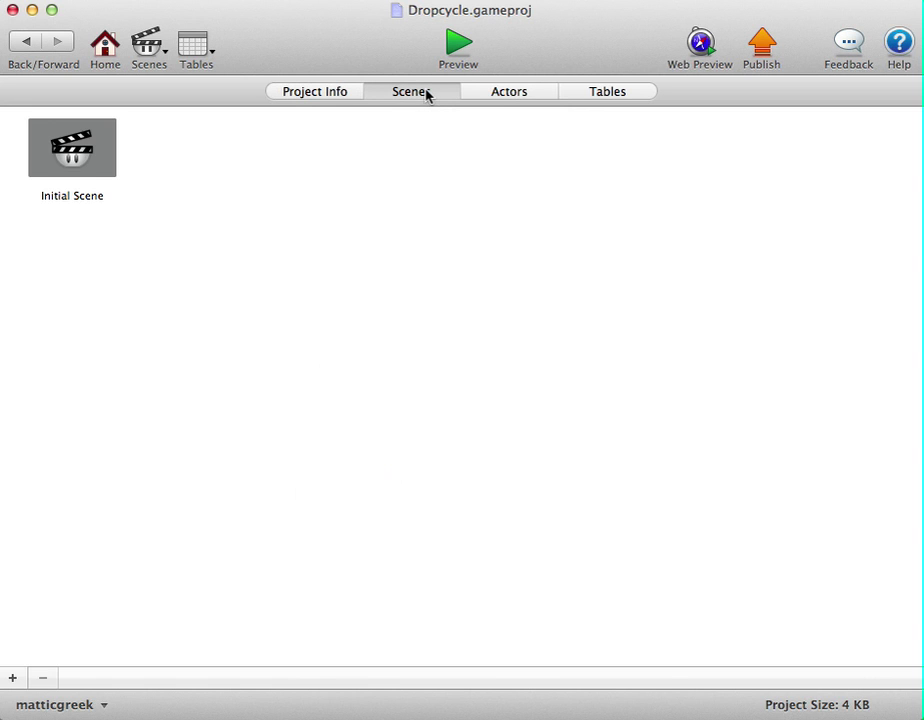
double_click(82, 155)
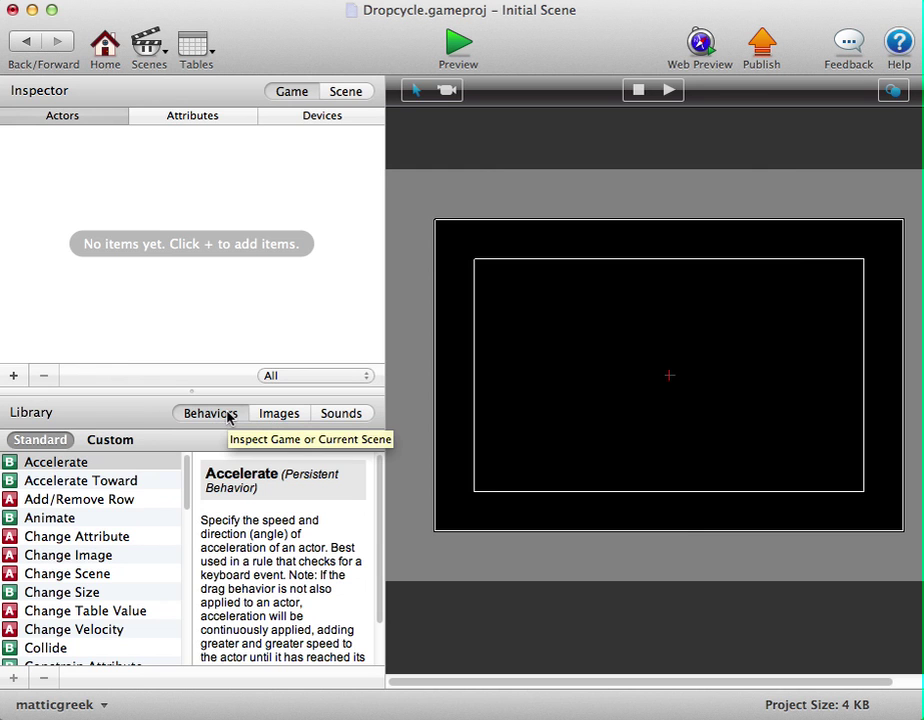
click(280, 414)
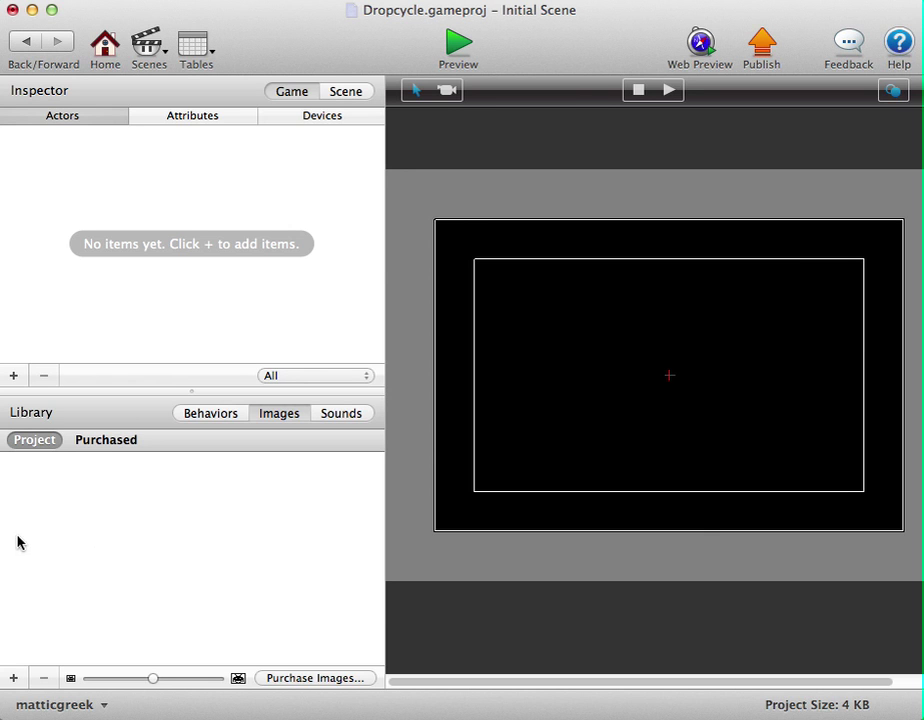
key(super+Tab)
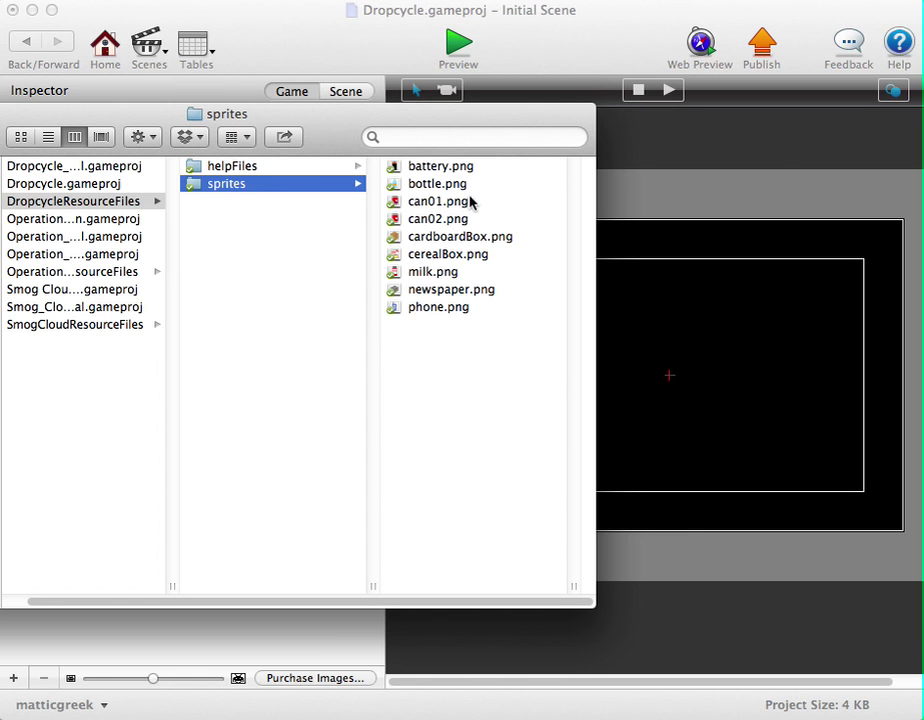
click(450, 292)
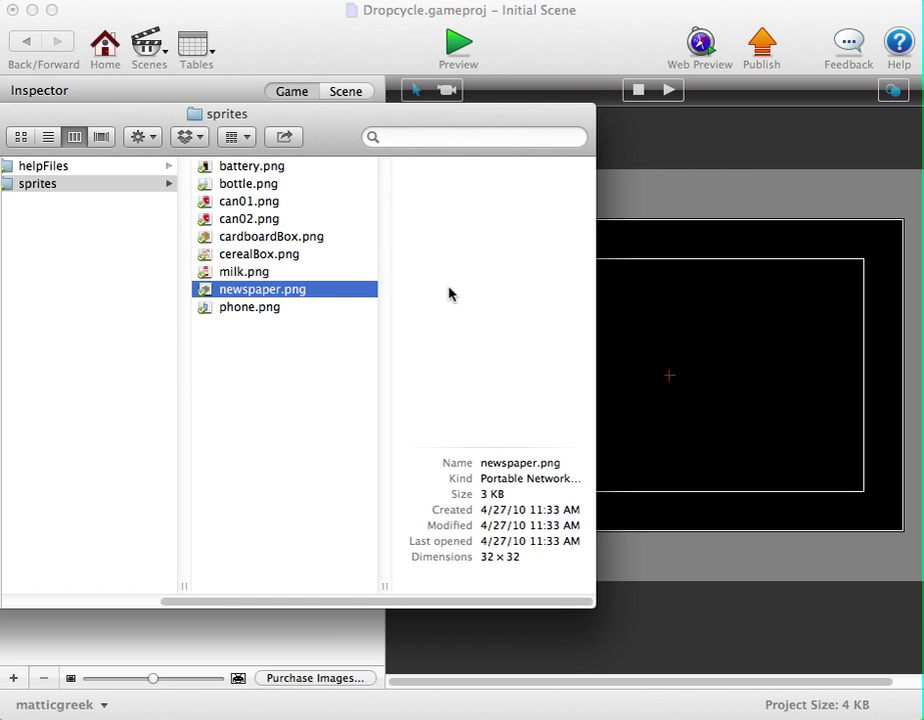
shift+click(241, 271)
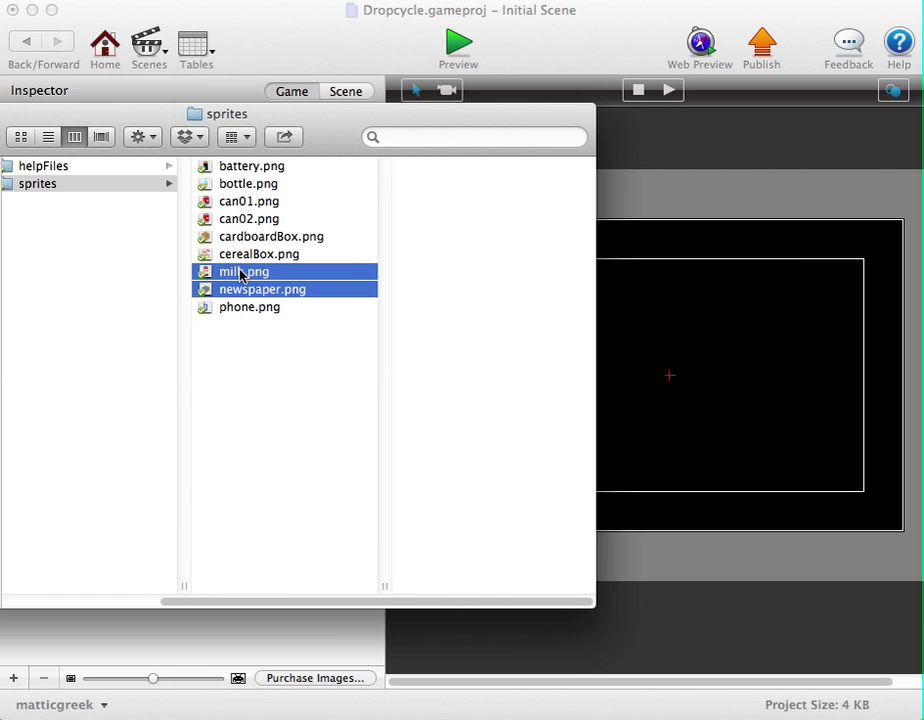
super+click(251, 203)
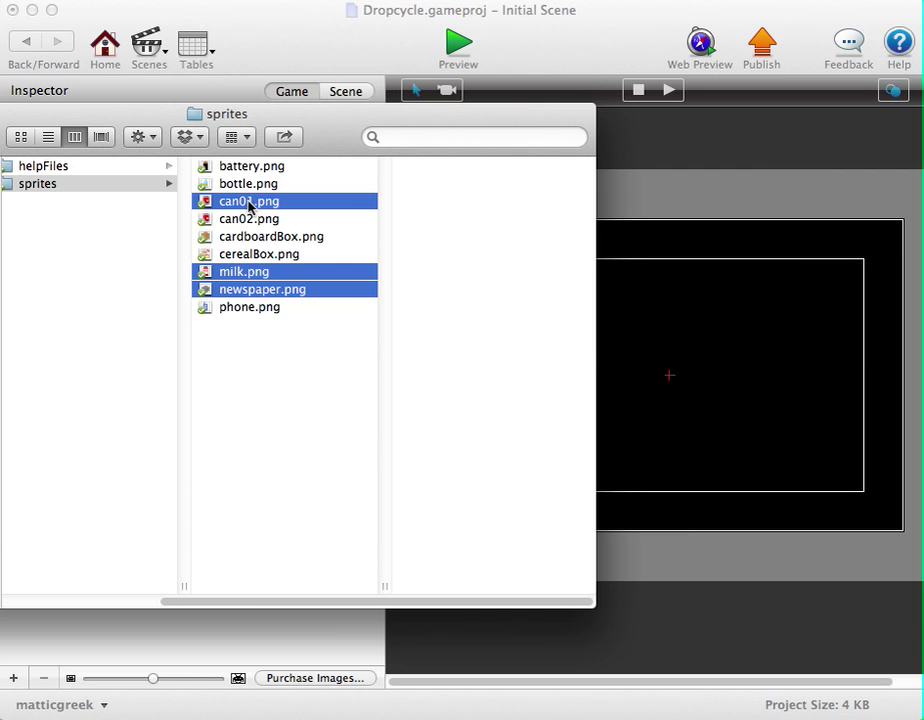
drag(249, 204, 140, 641)
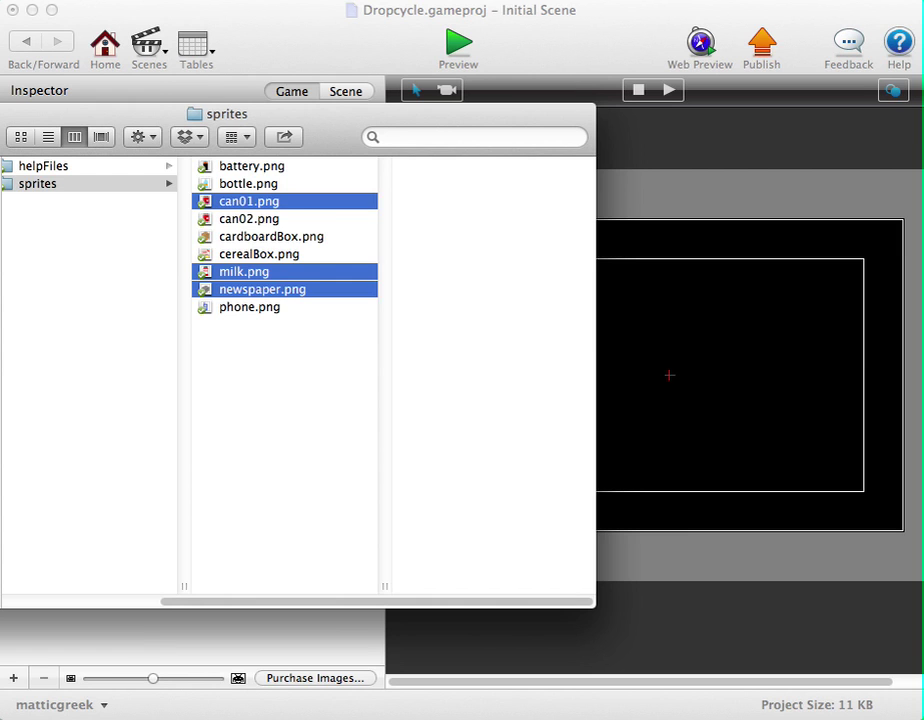
click(279, 21)
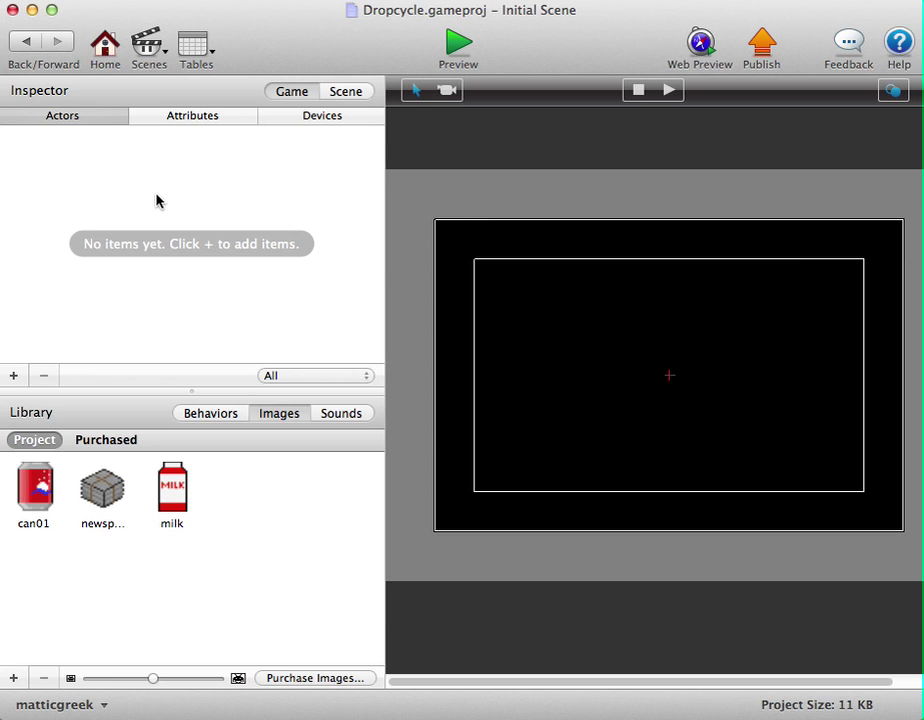
Add a new actor to the upper-right area of the scene and give it the milk image.
click(12, 376)
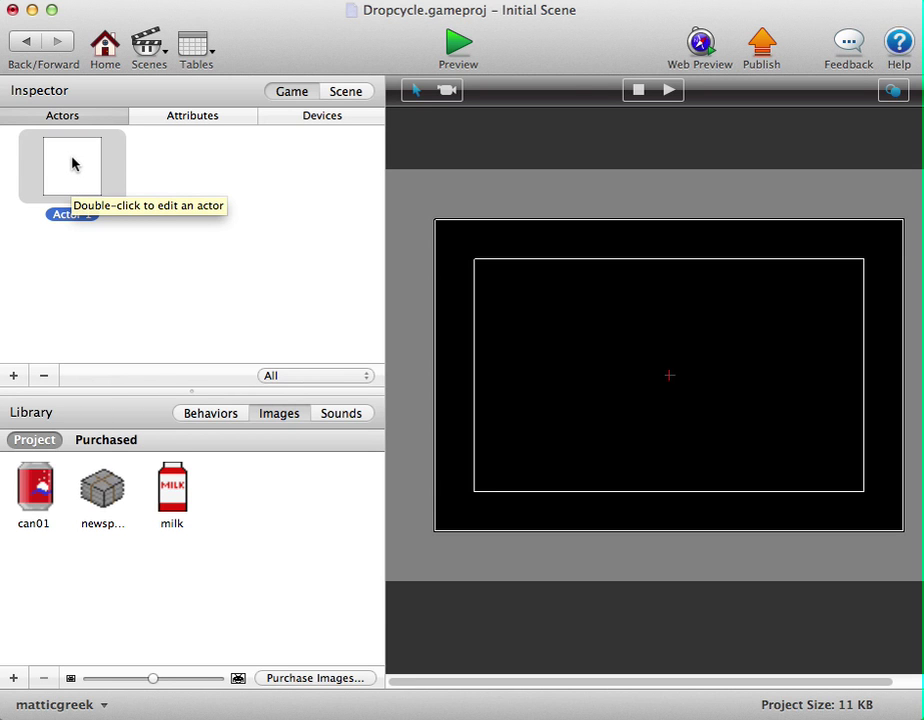
drag(72, 163, 776, 324)
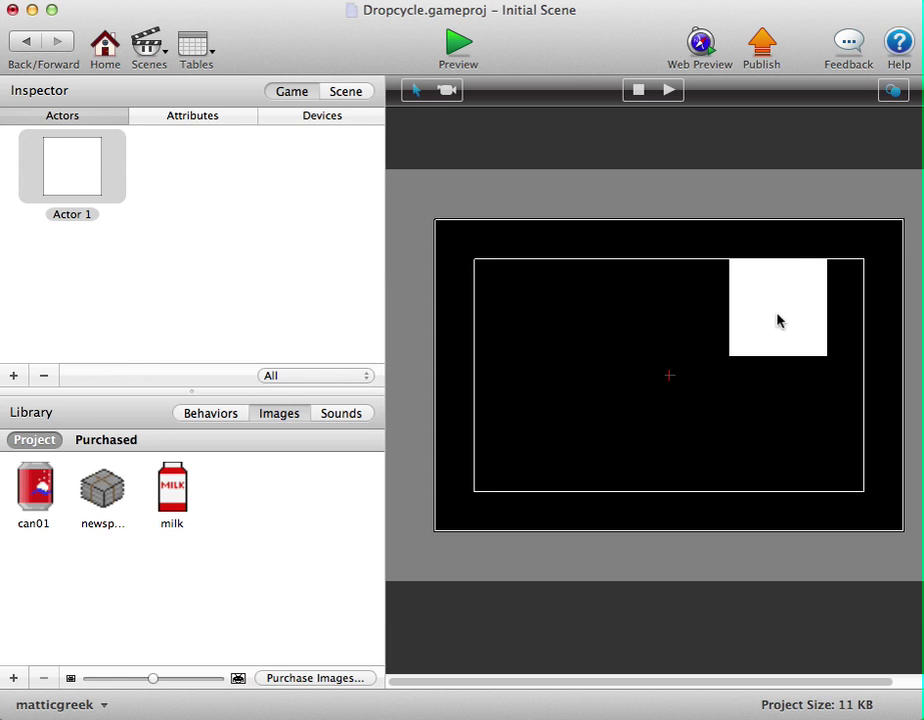
click(177, 496)
drag(177, 496, 68, 165)
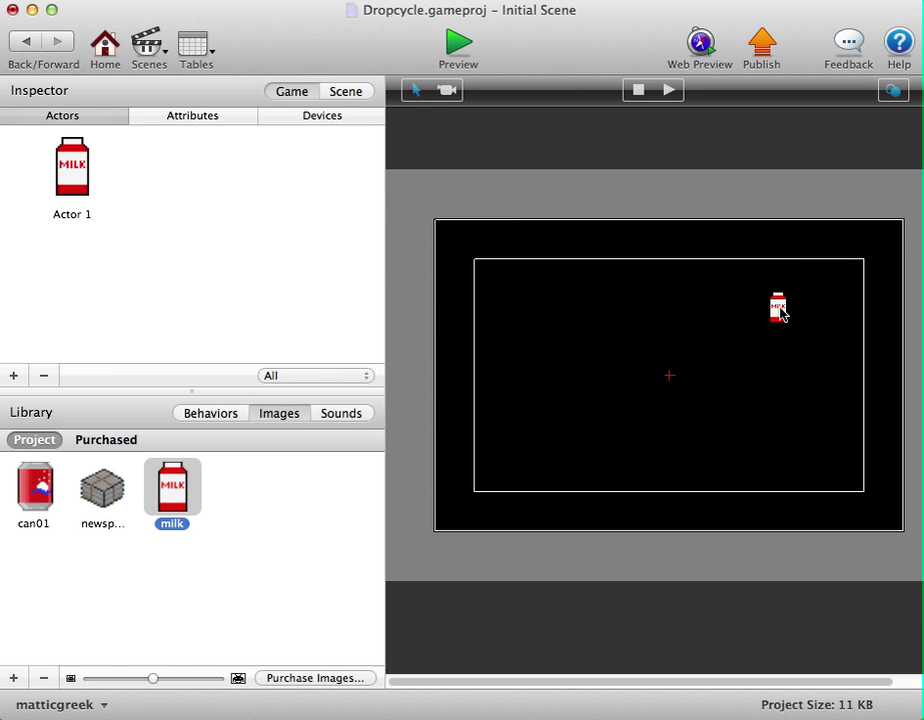
Preview the scene and inspect the milk actor's prototype editor, returning to the scene after each.
click(458, 48)
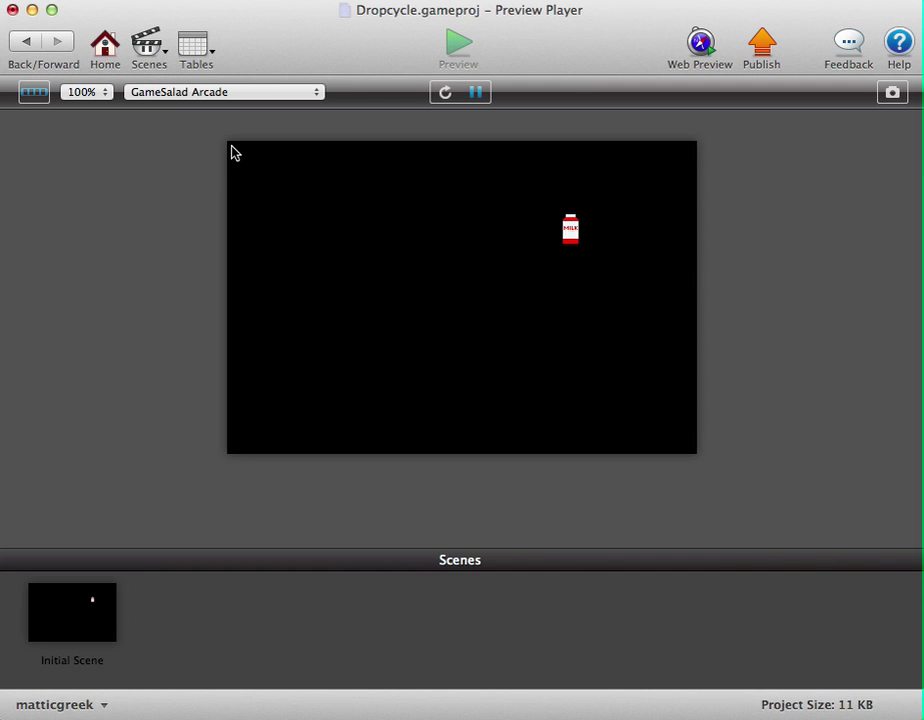
click(25, 42)
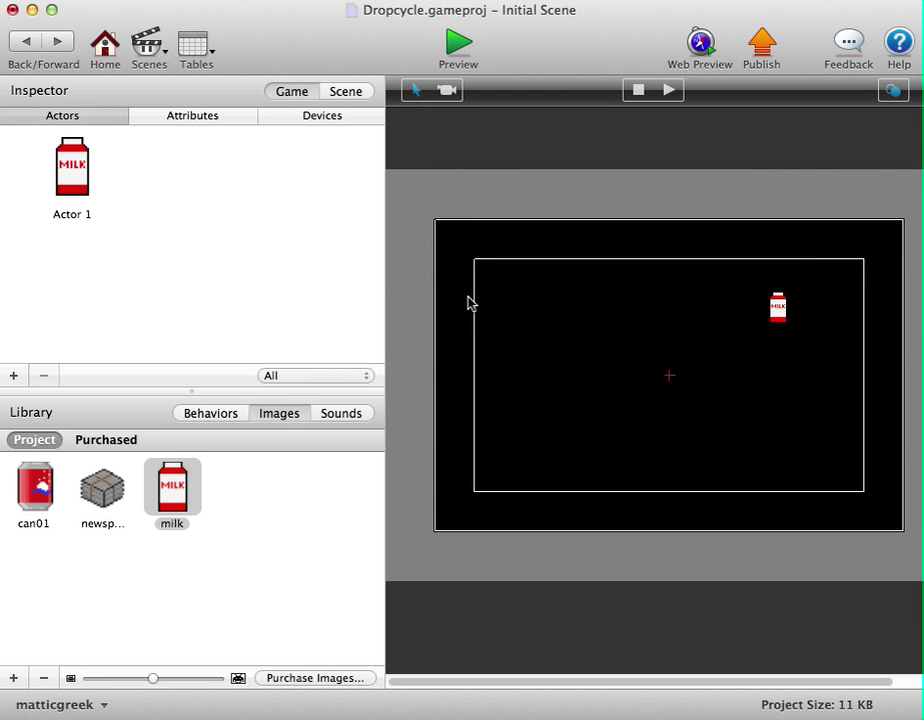
double_click(82, 175)
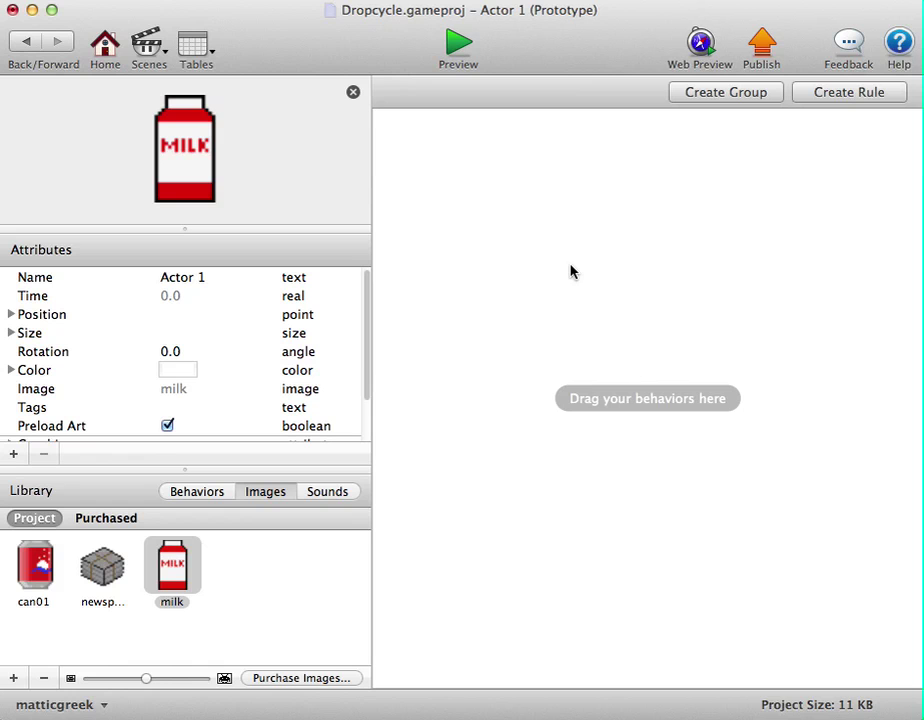
click(25, 42)
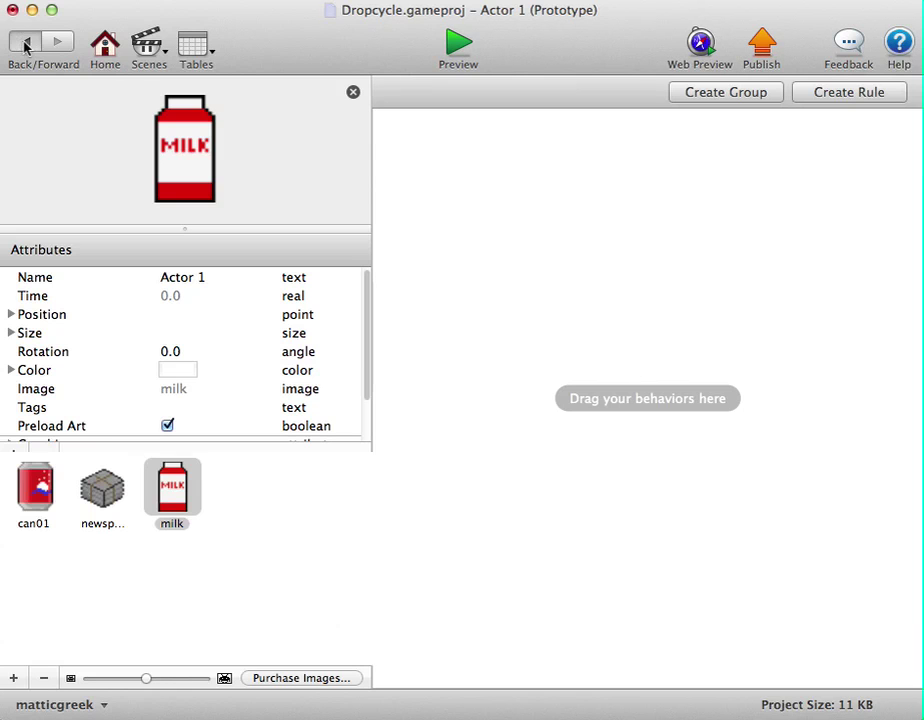
Place three more instances of the milk actor in the scene, two near its upper edge and one left of the centre.
drag(72, 162, 586, 292)
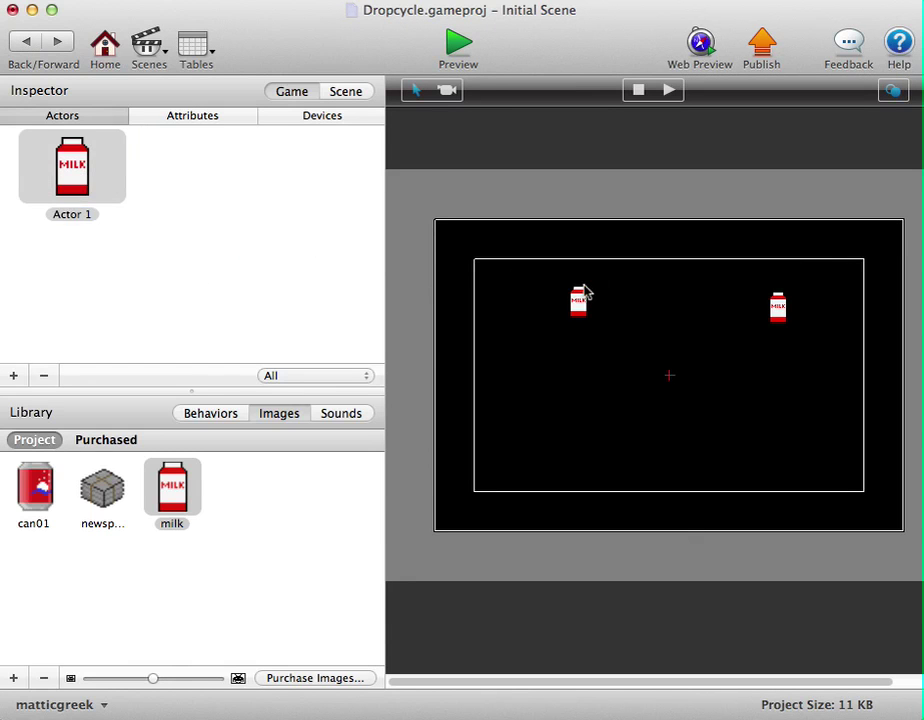
drag(95, 169, 607, 328)
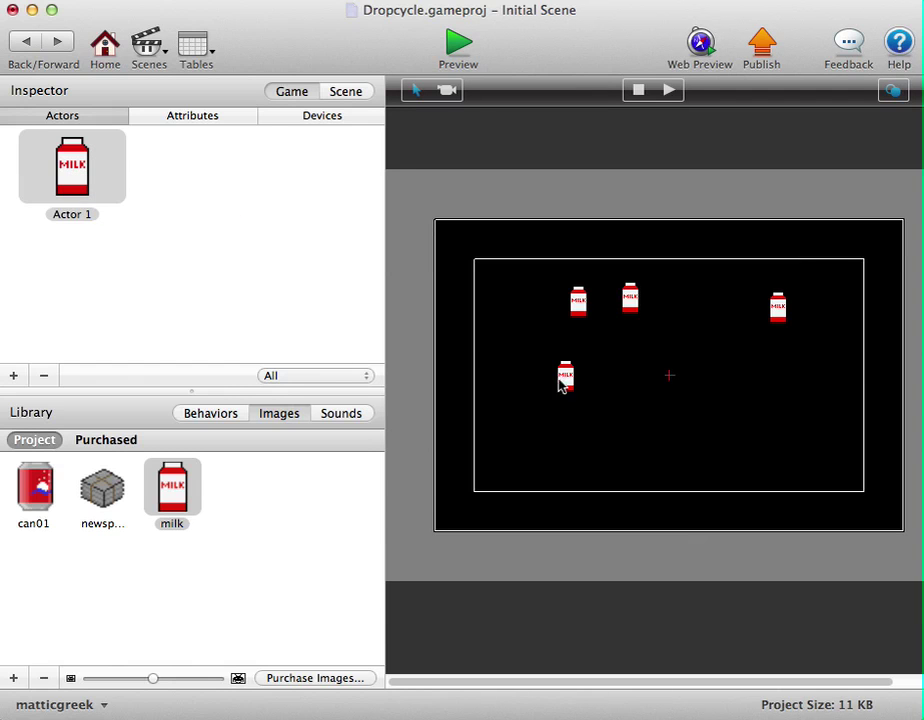
Check the milk actor's prototype, return to the scene and delete the three extra milk instances, keeping only the upper-right one.
double_click(70, 172)
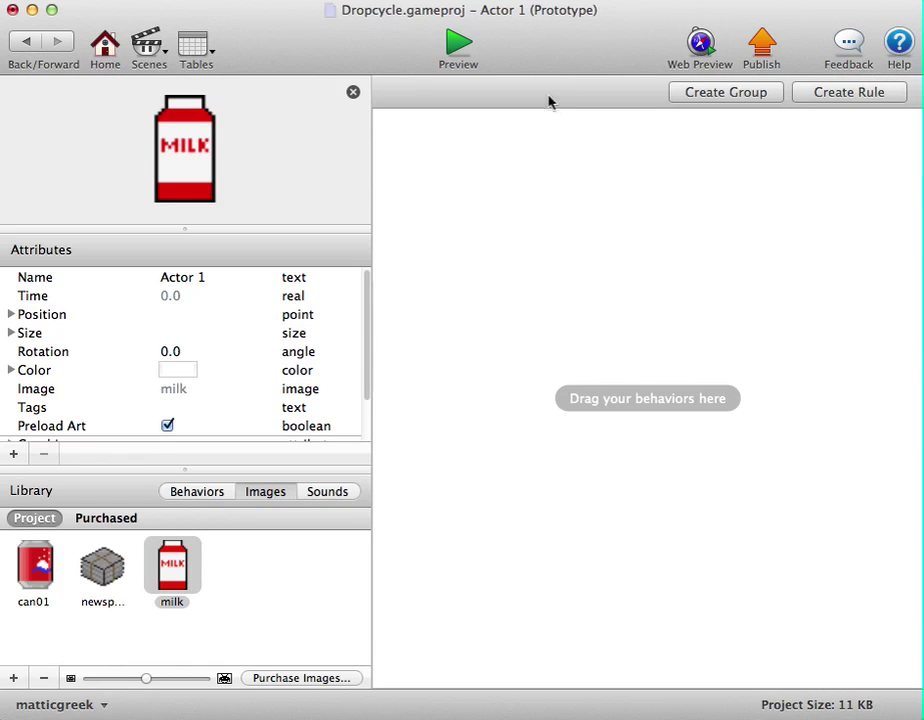
click(27, 42)
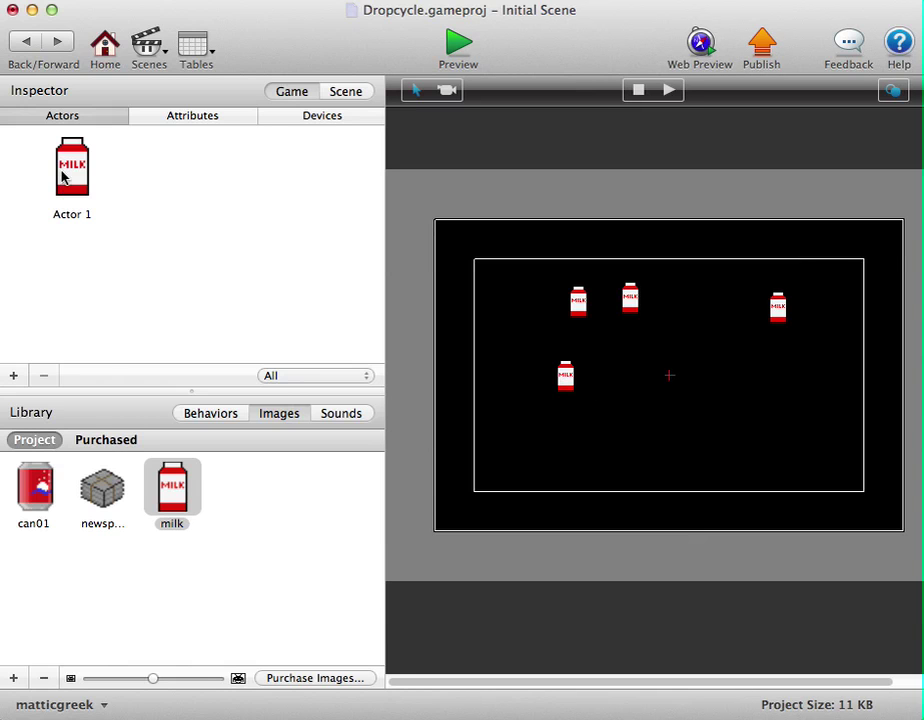
click(571, 388)
key(Delete)
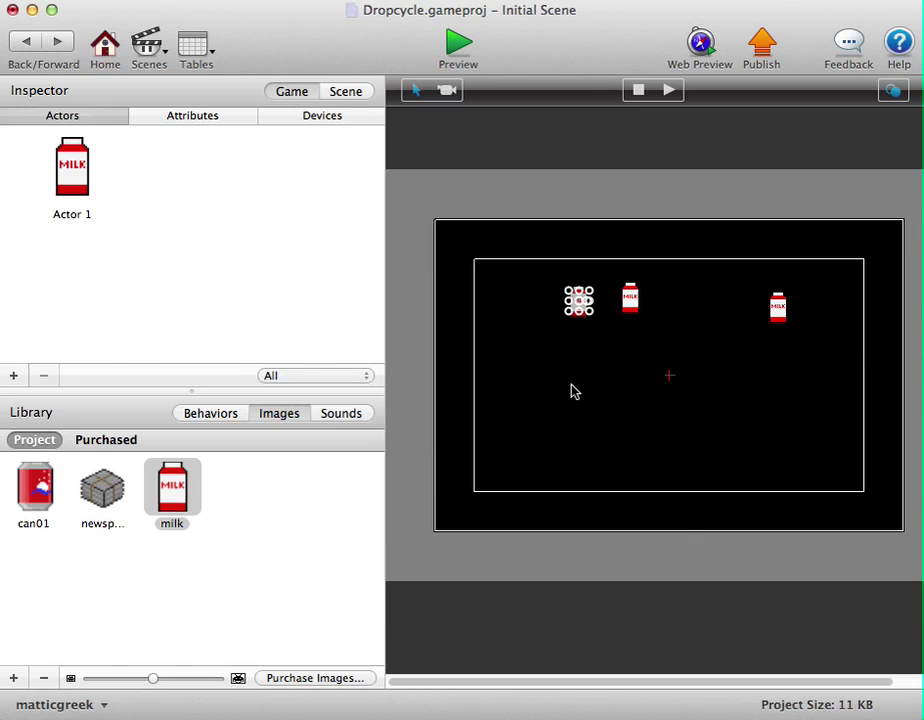
key(Delete)
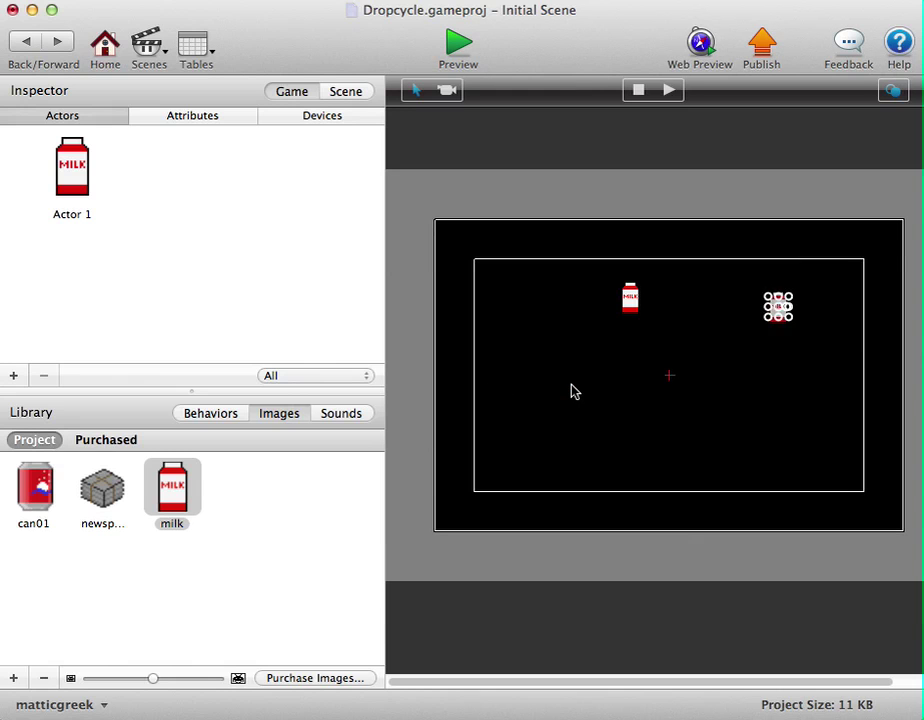
click(629, 298)
key(Delete)
click(552, 195)
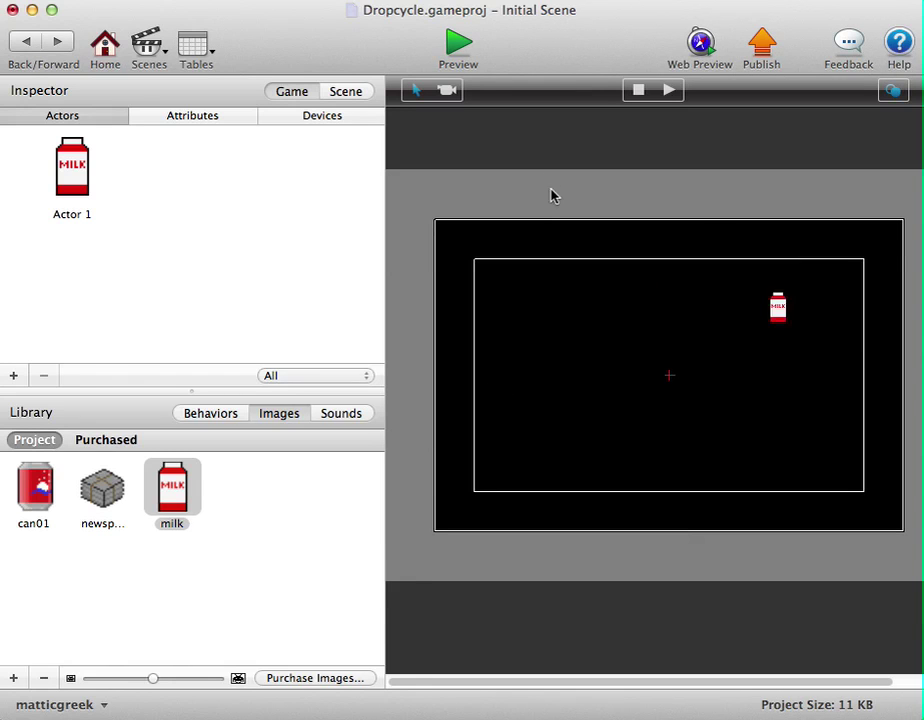
Open the milk actor's prototype, browse the standard behaviors including Animate and Add/Remove Row, and add a Move behavior to the actor.
double_click(70, 158)
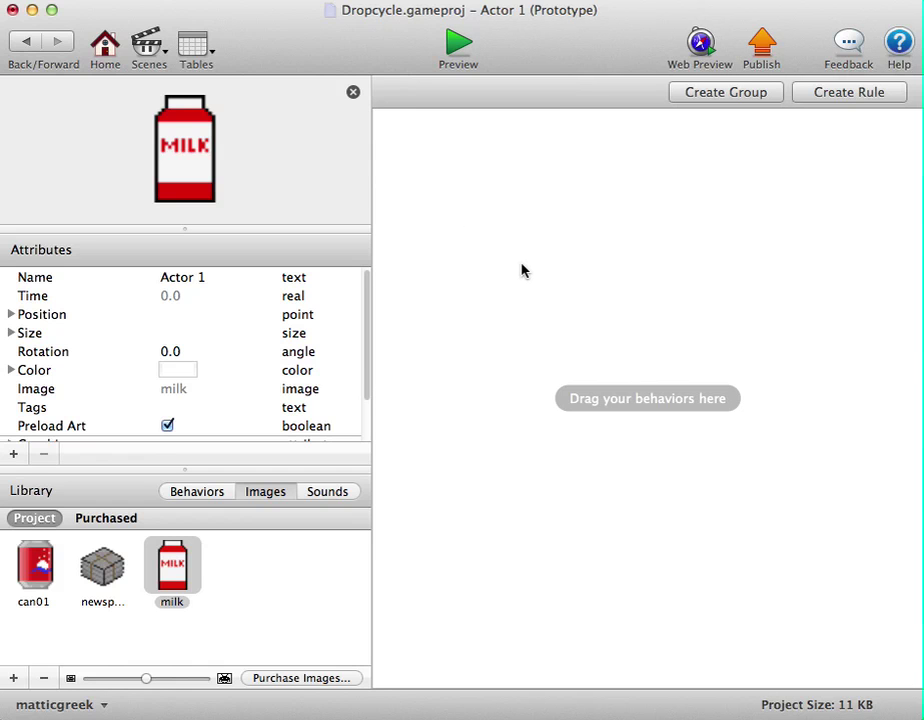
click(197, 491)
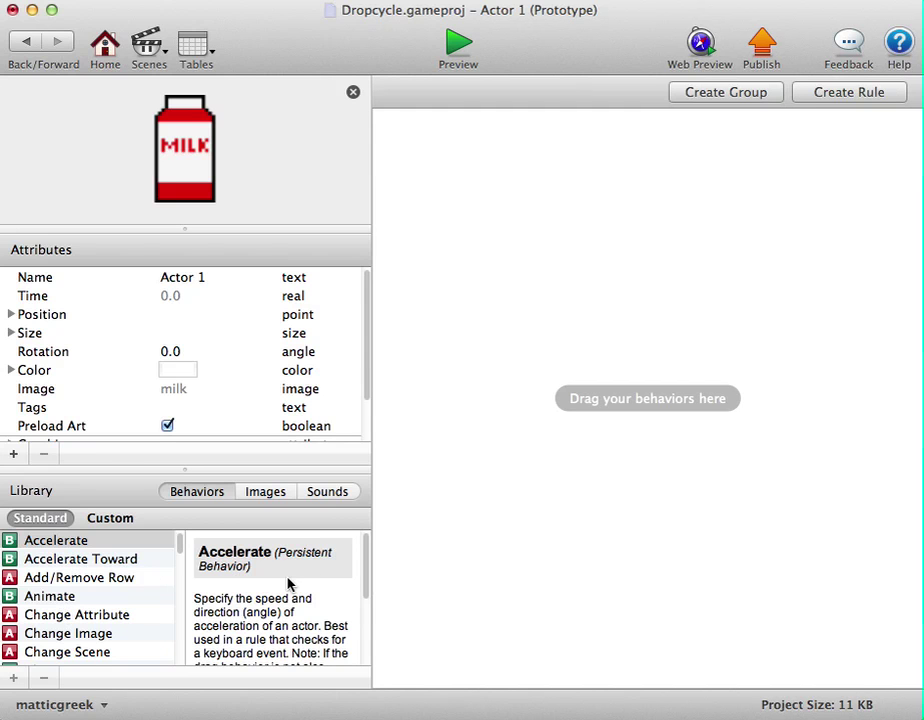
click(53, 598)
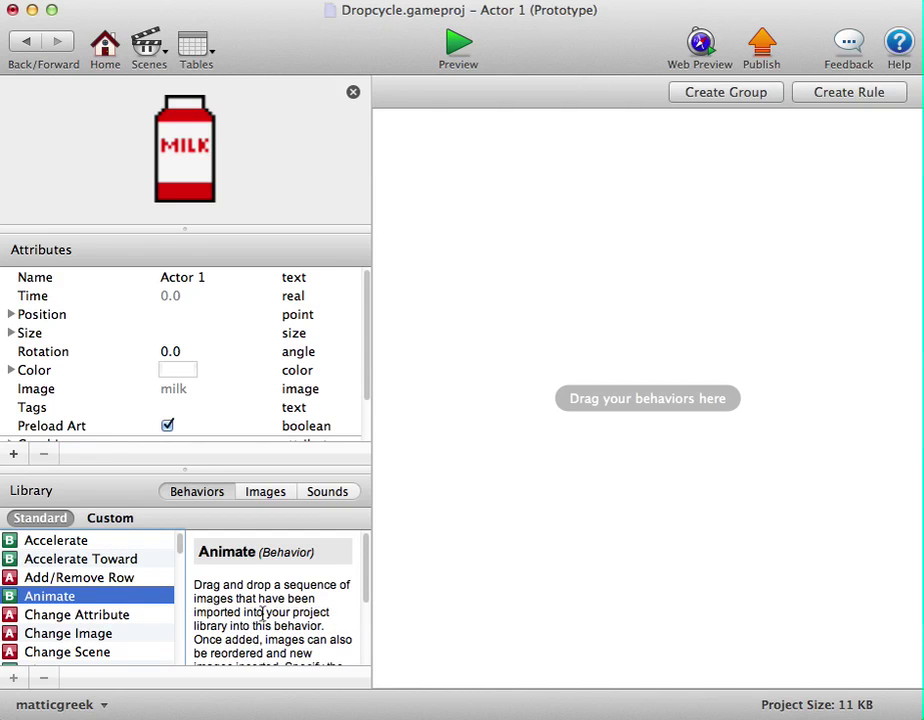
scroll(258, 614, down, 5)
scroll(262, 612, up, 5)
click(79, 580)
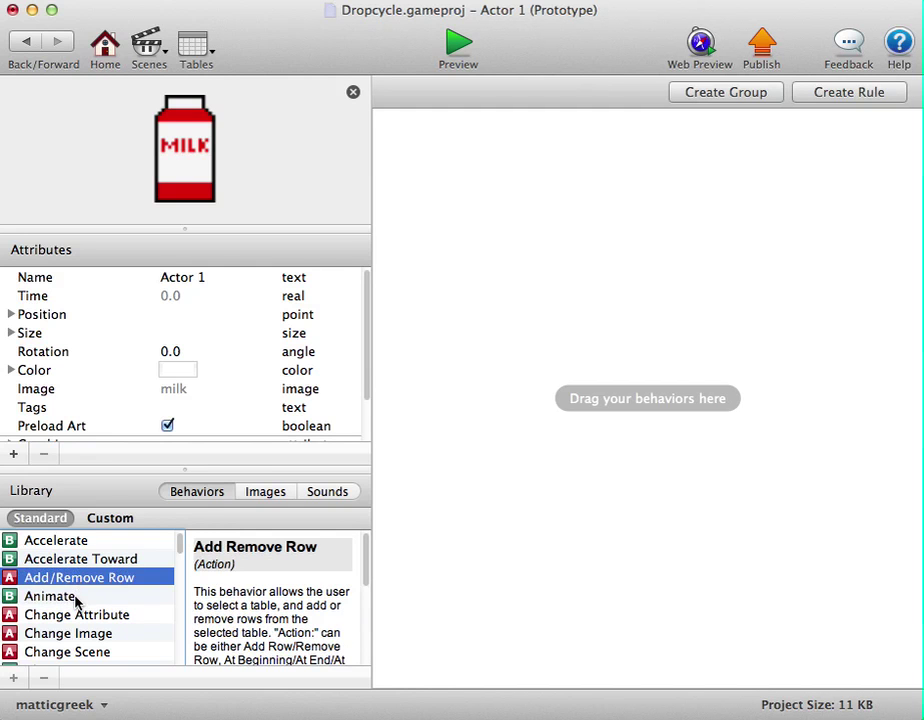
scroll(78, 600, down, 8)
scroll(78, 600, down, 15)
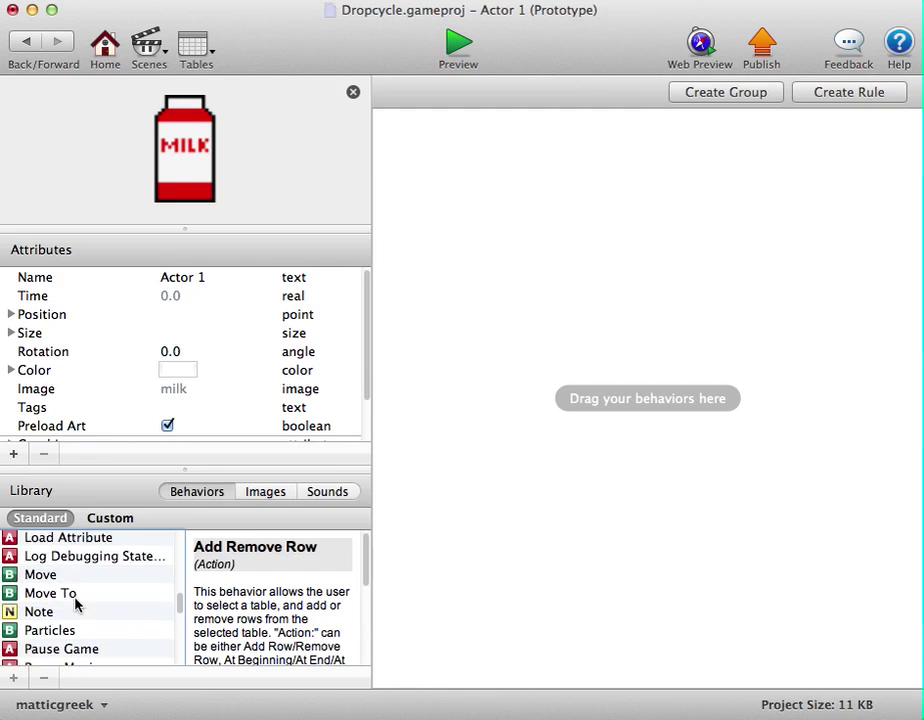
scroll(76, 604, up, 5)
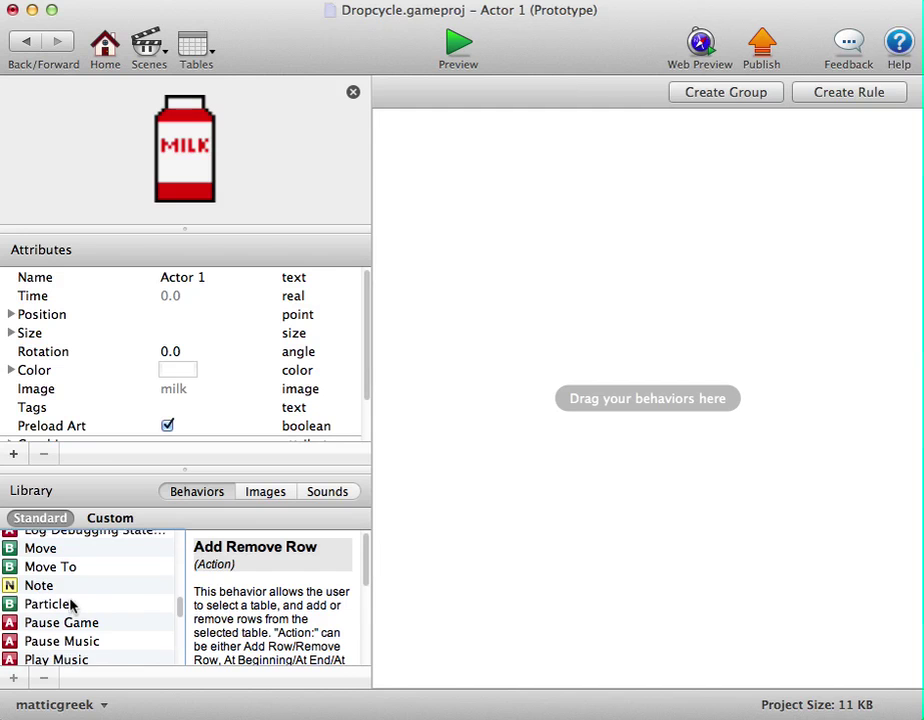
scroll(70, 604, up, 1)
click(40, 566)
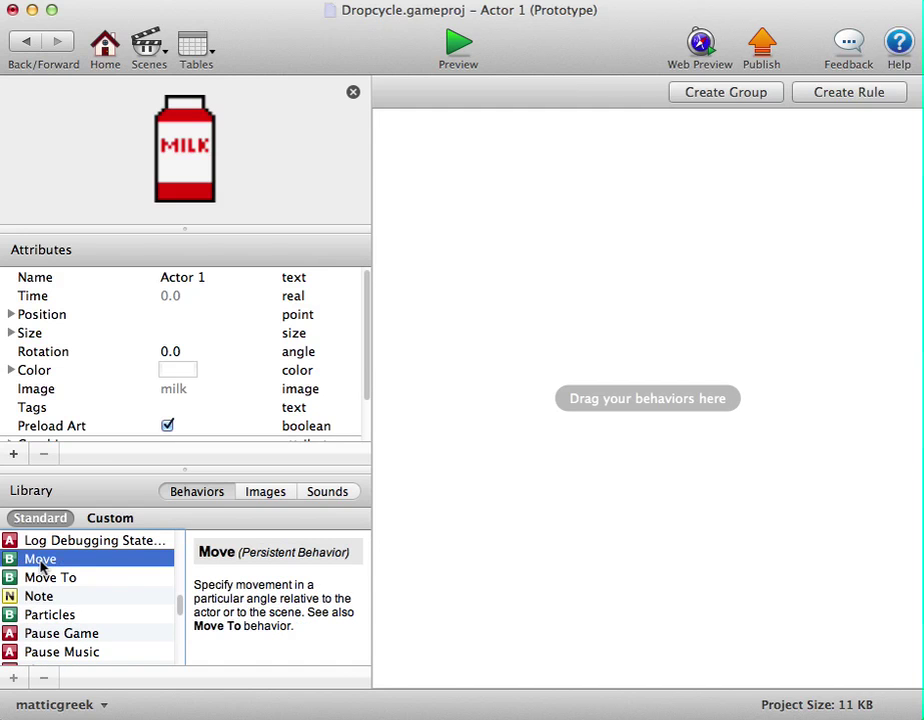
drag(40, 566, 668, 186)
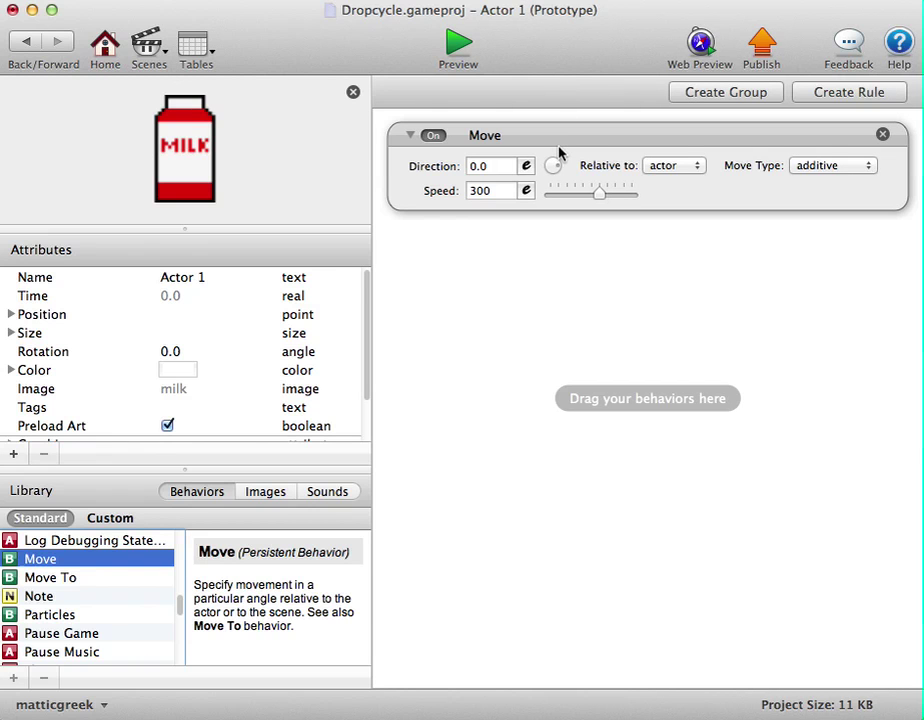
Preview and replay the milk actor's movement, revisit the scene, and preview it again before returning to the actor's prototype.
click(462, 45)
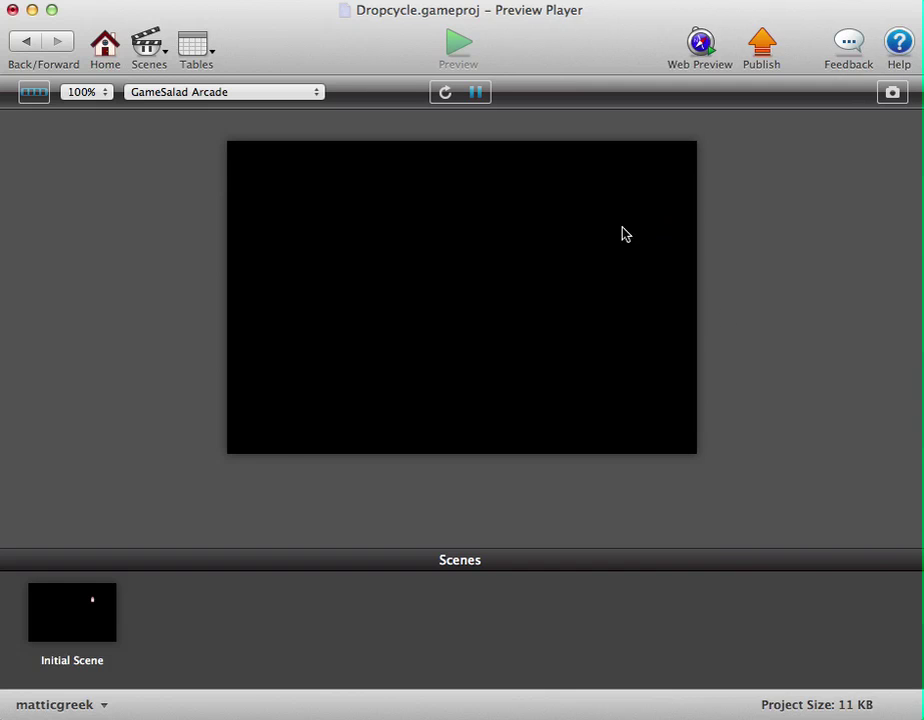
click(446, 96)
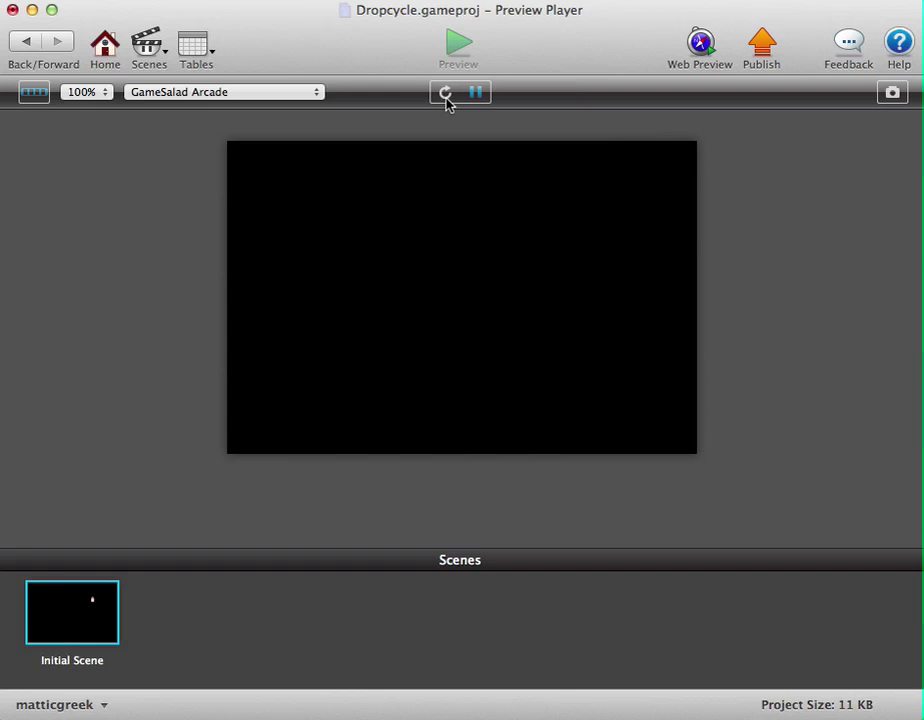
click(28, 44)
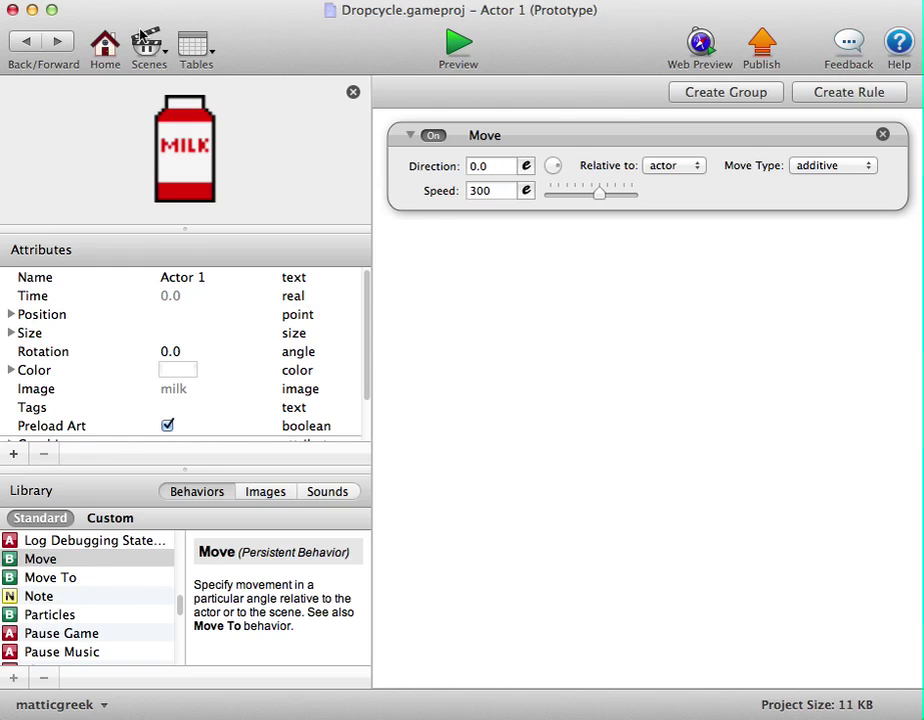
click(20, 42)
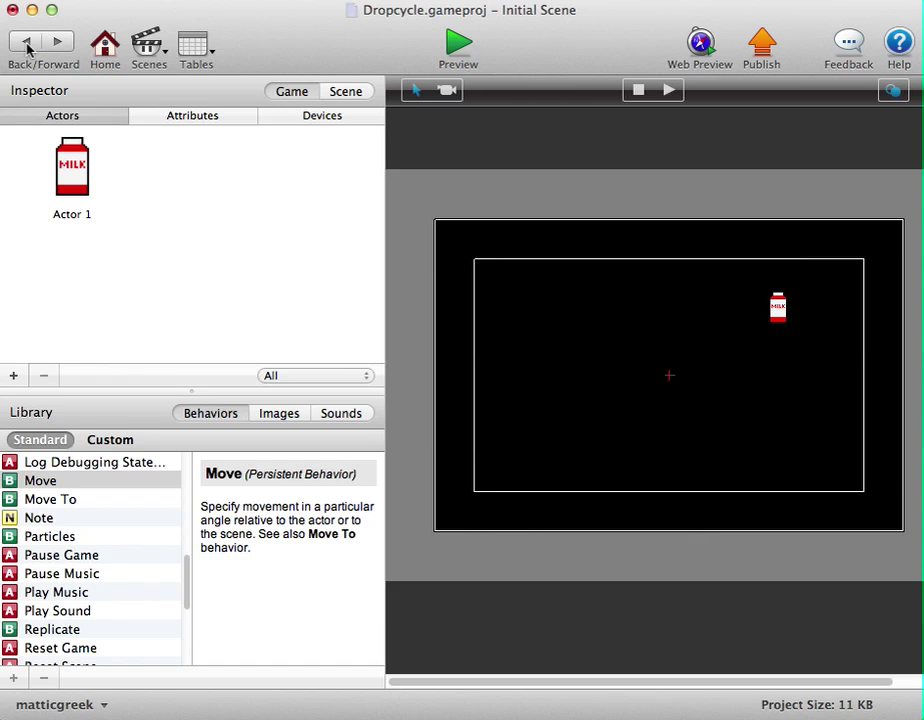
double_click(78, 158)
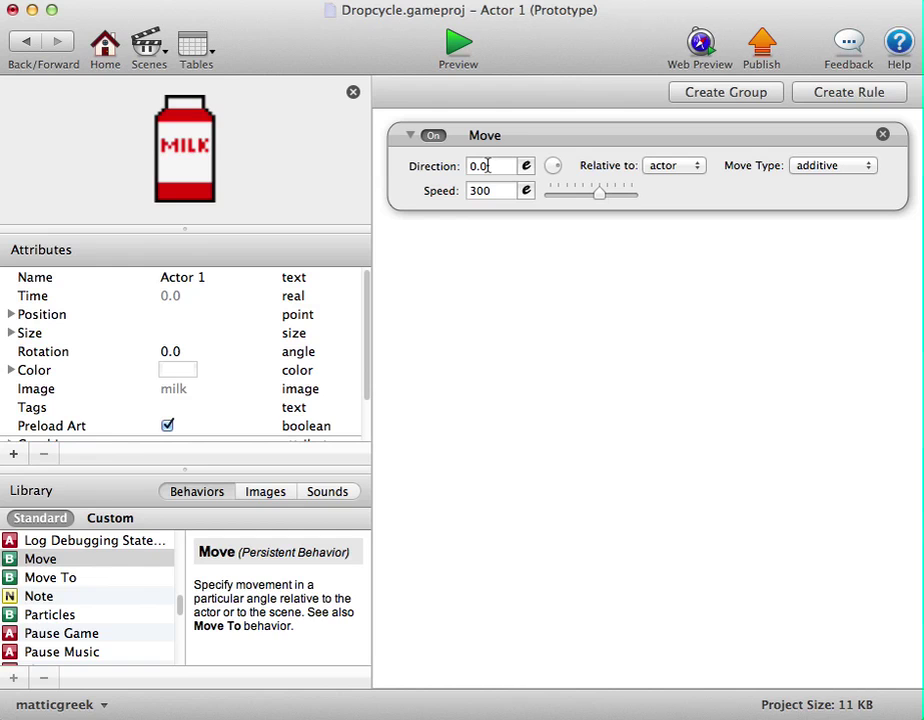
key(super+Return)
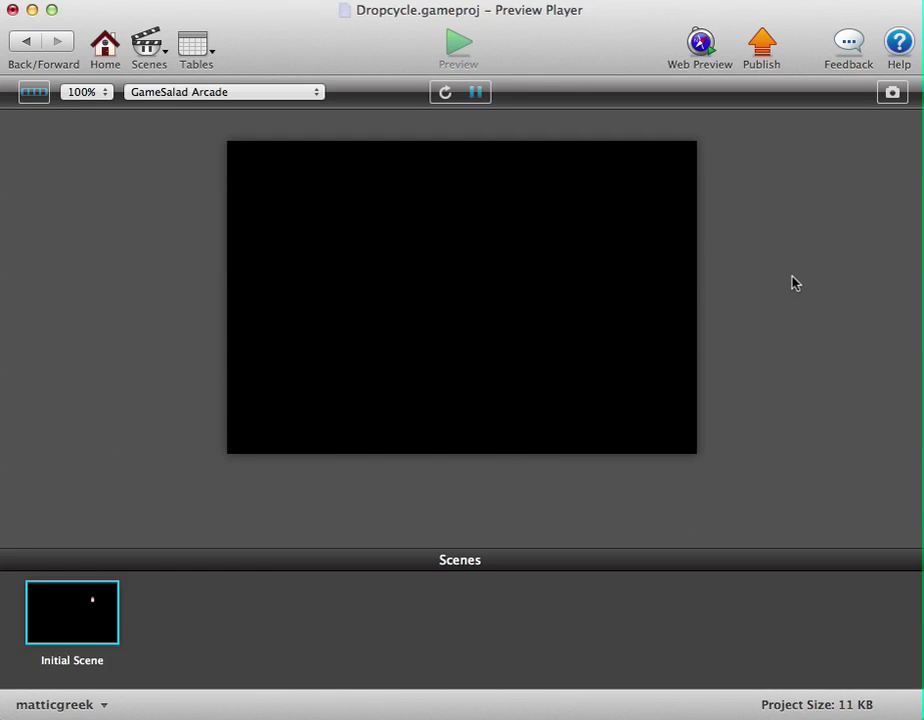
click(443, 92)
click(28, 42)
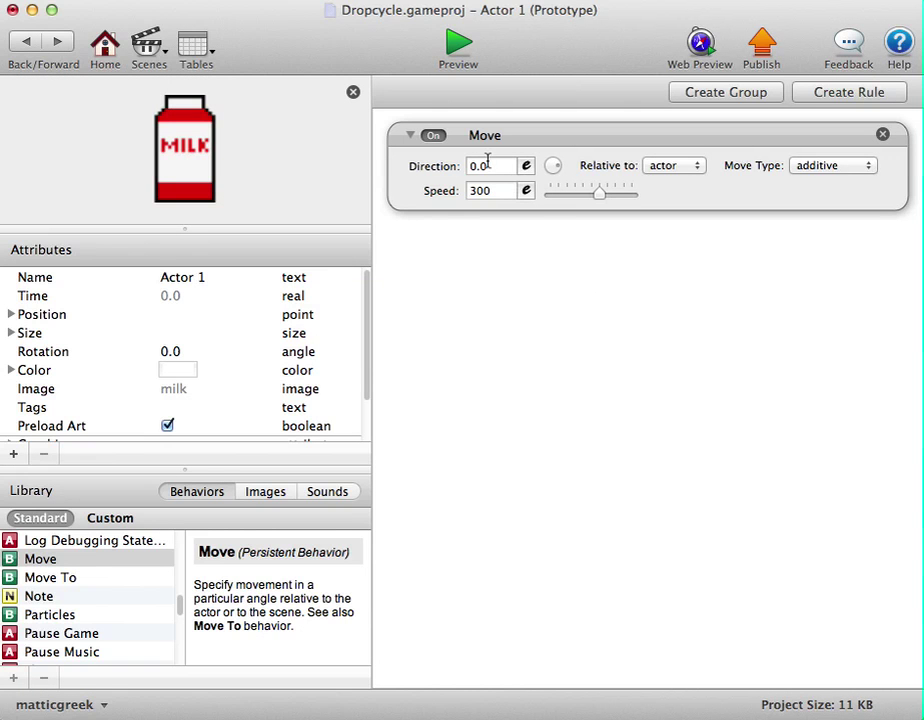
Set the Move behavior's direction to 270, preview the scene and return to the milk actor's prototype.
click(488, 164)
double_click(488, 164)
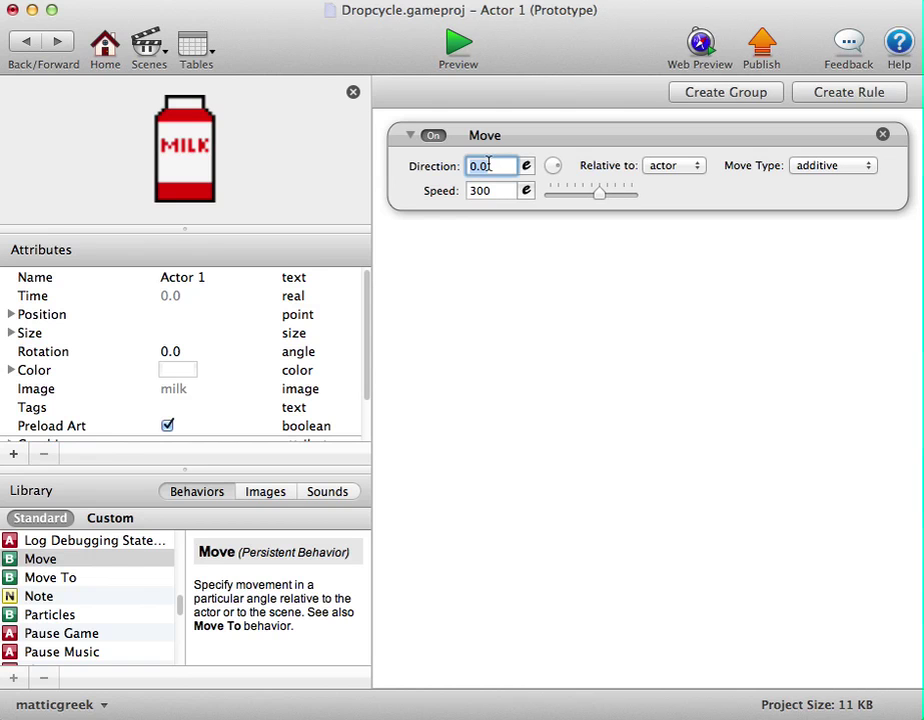
text(270)
click(622, 160)
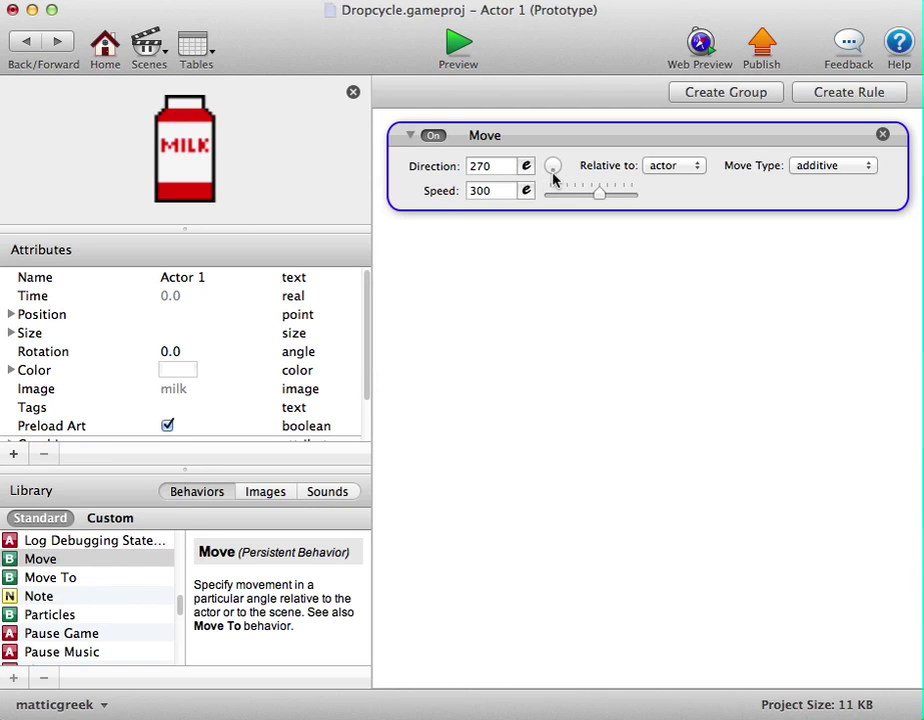
mouse_move(553, 177)
mouse_down()
mouse_move(561, 169)
mouse_move(557, 177)
mouse_up()
double_click(489, 166)
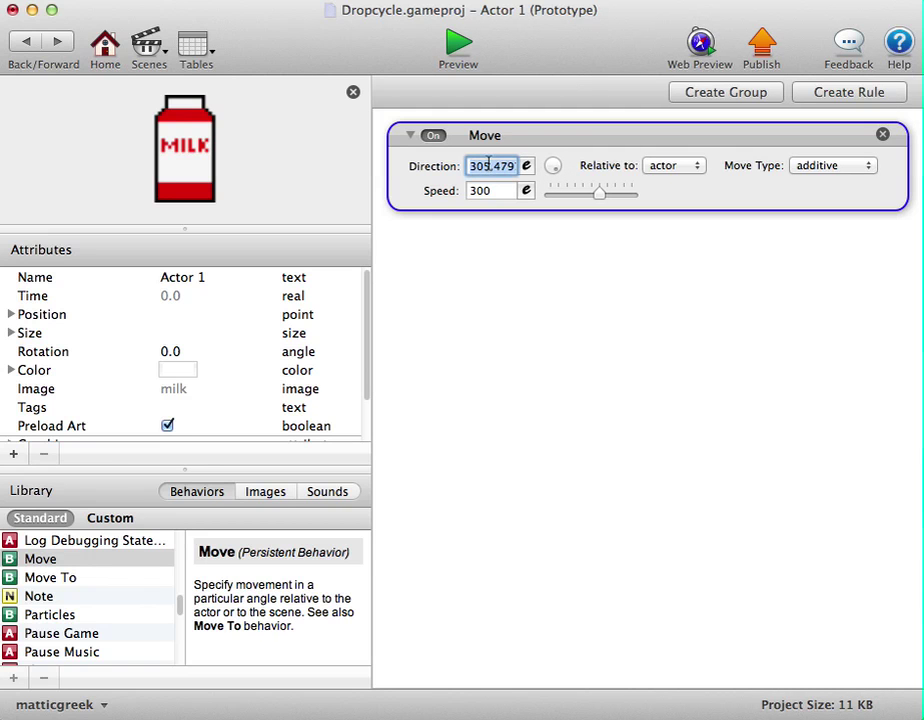
text(270)
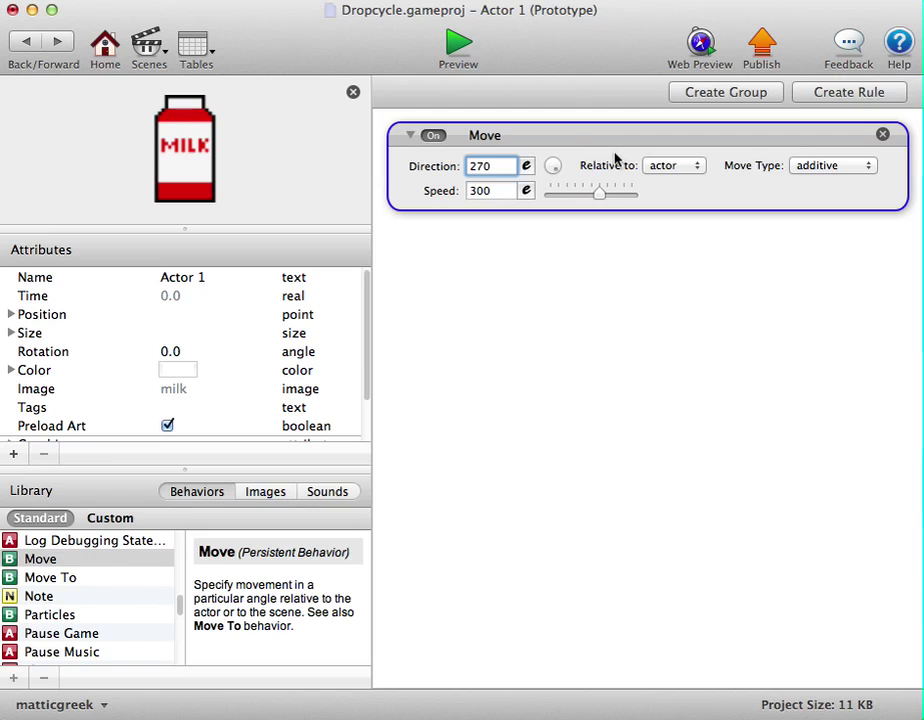
click(457, 46)
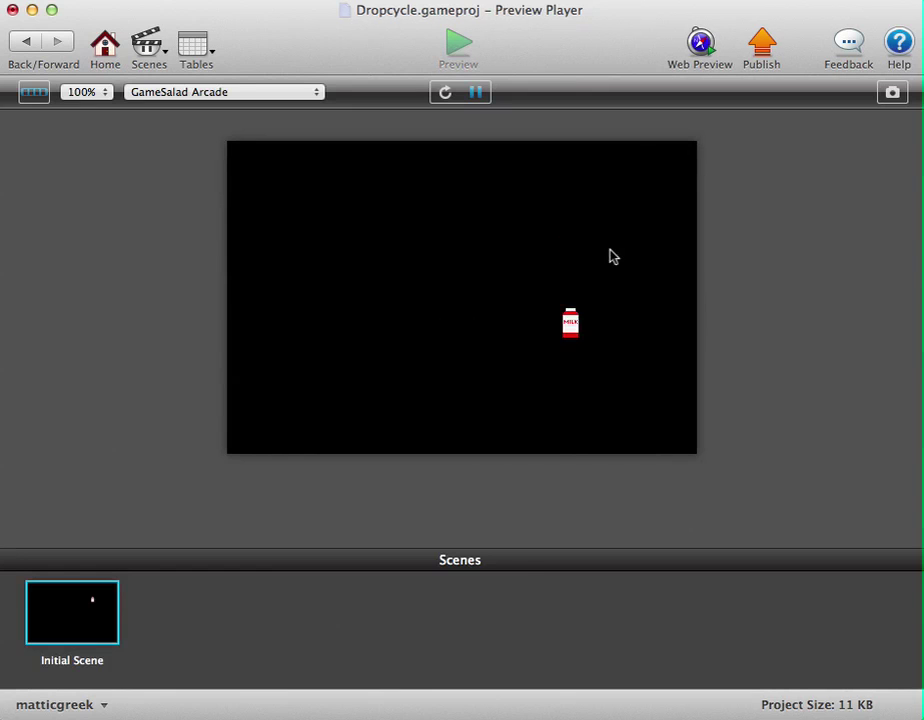
click(27, 44)
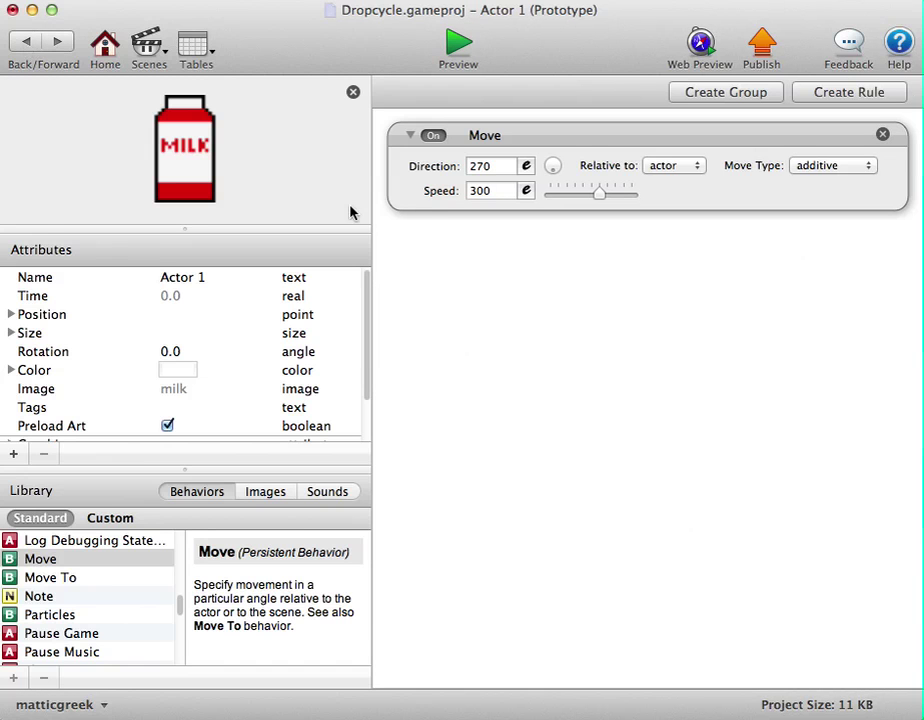
Set the Move behavior's speed to 75, preview the scene with one replay, and return to the milk actor's prototype.
double_click(490, 193)
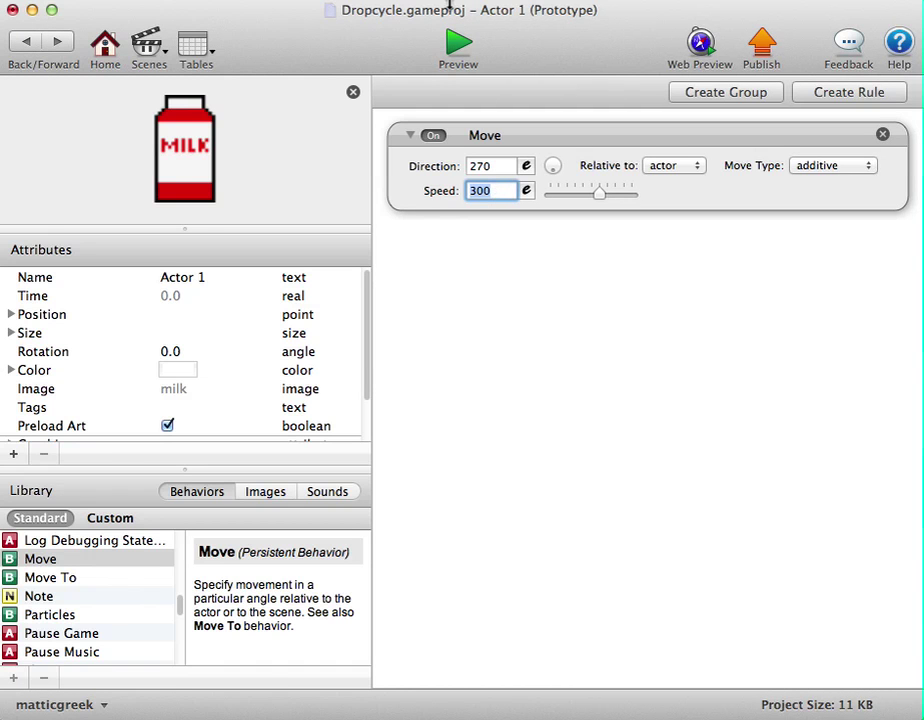
text(75)
click(689, 200)
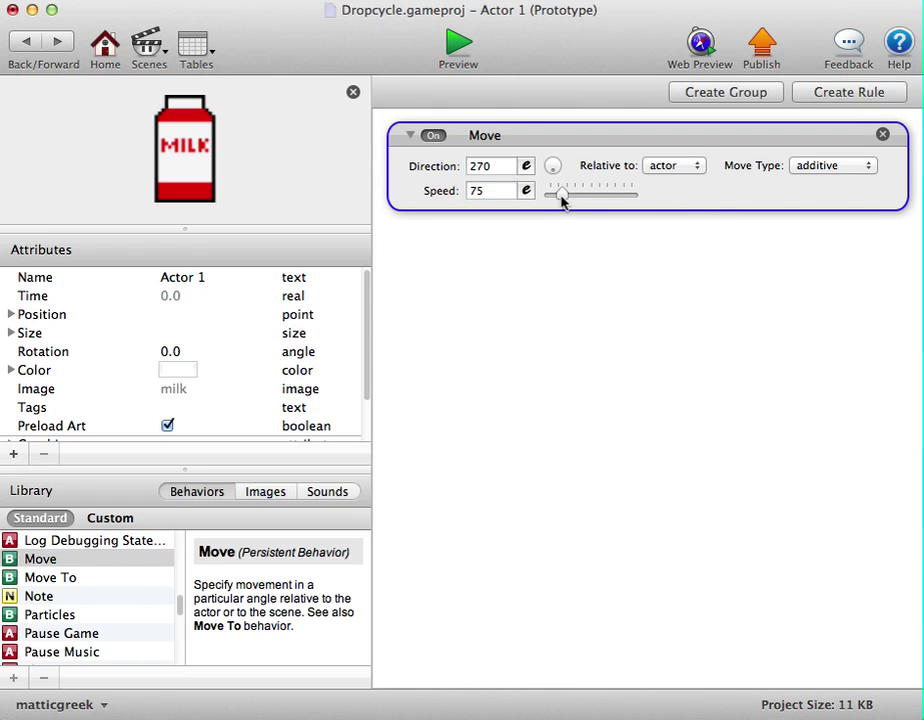
mouse_move(561, 200)
mouse_down()
mouse_move(612, 199)
mouse_move(571, 201)
mouse_up()
click(489, 193)
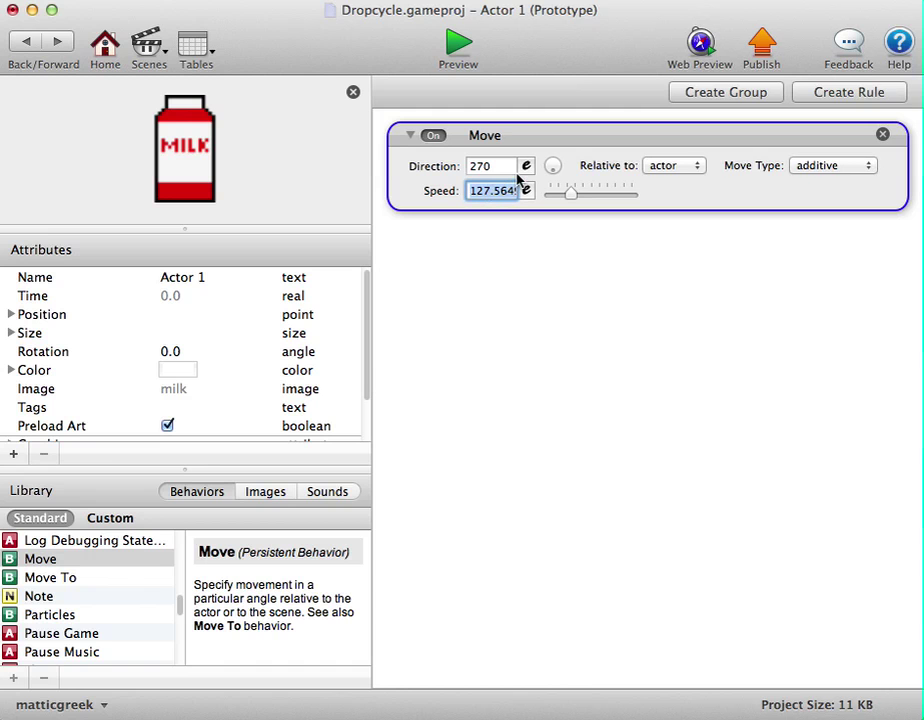
text(75)
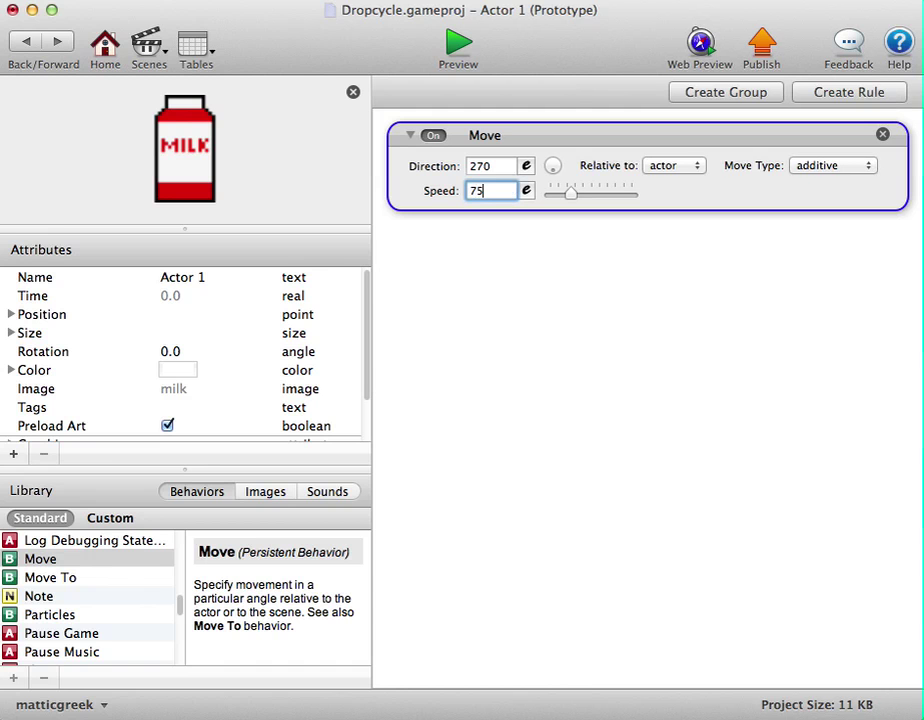
click(459, 42)
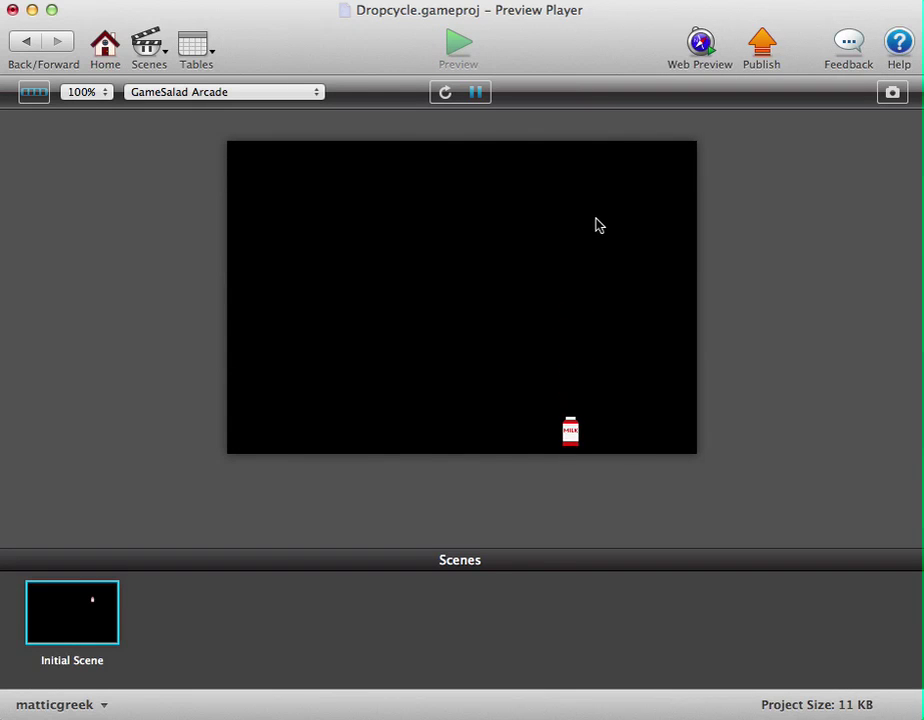
click(445, 93)
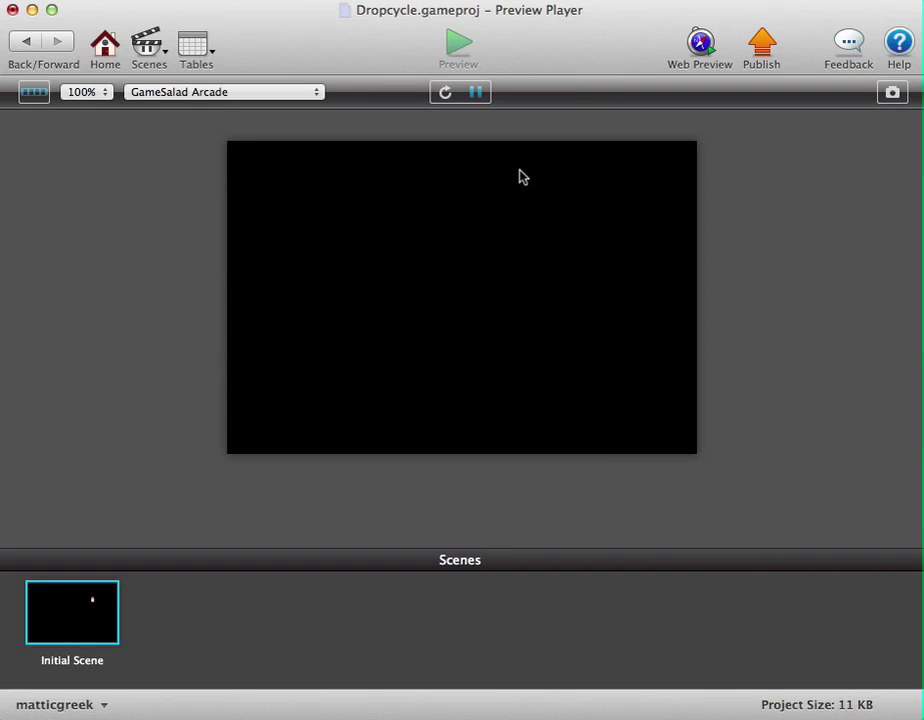
click(24, 44)
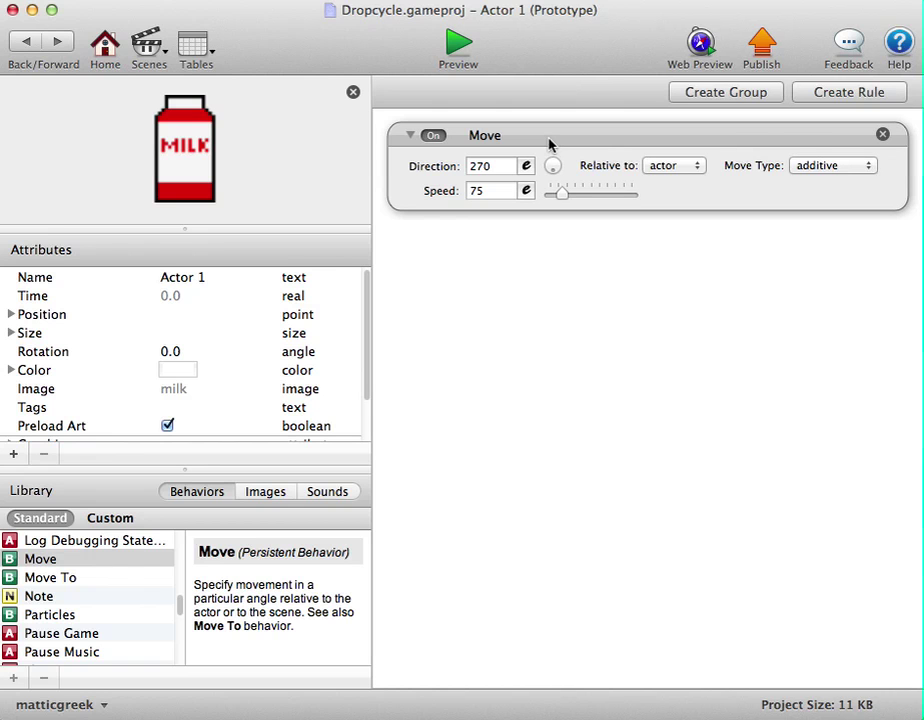
Create a rule on the milk actor and place a Destroy behavior inside it.
click(848, 92)
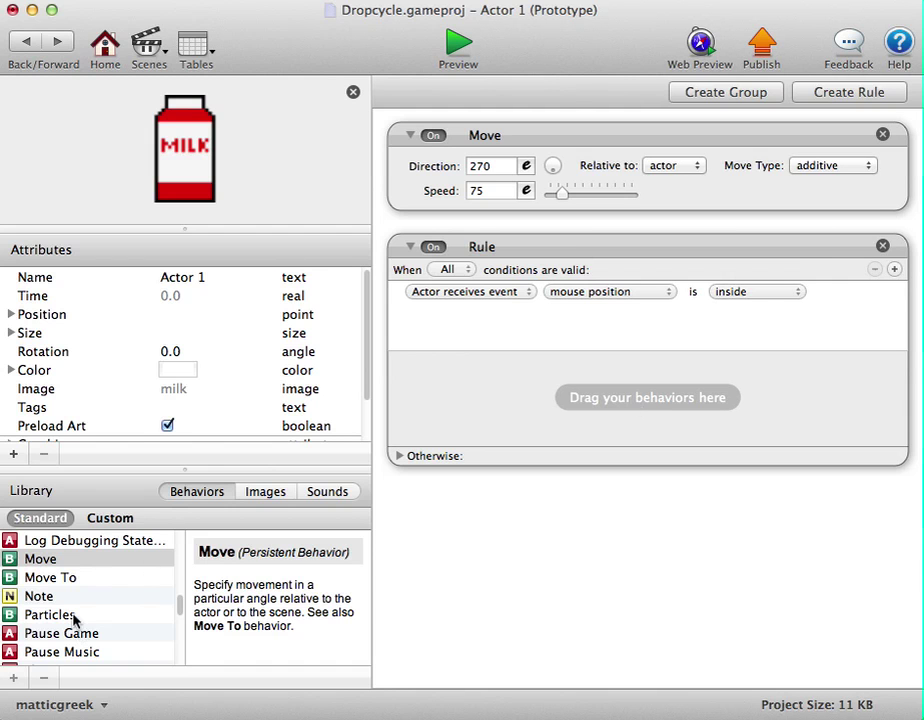
scroll(82, 590, up, 5)
scroll(95, 620, down, 1)
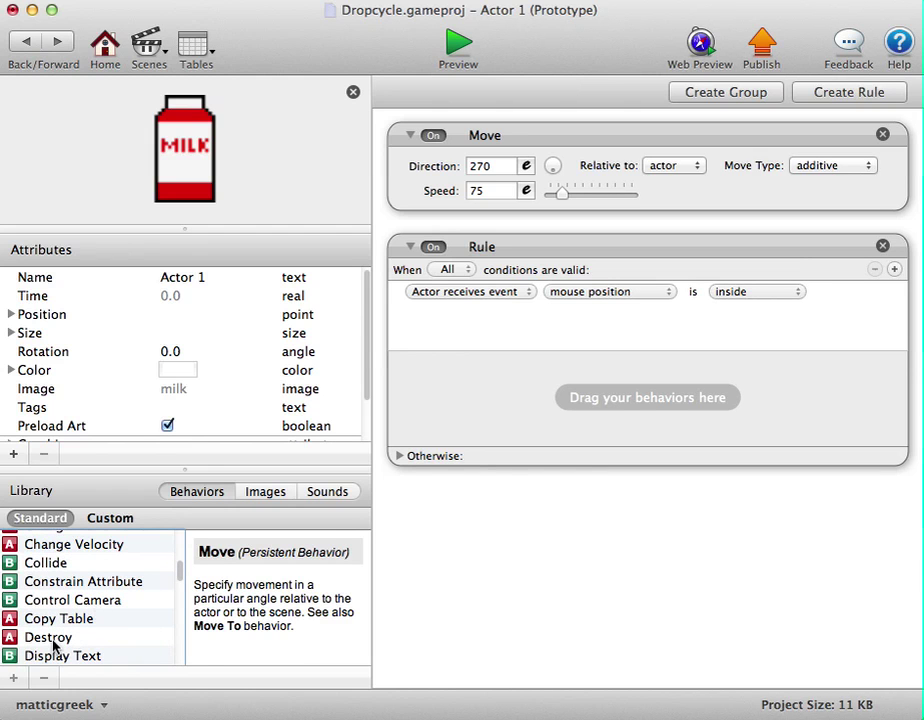
drag(55, 643, 657, 412)
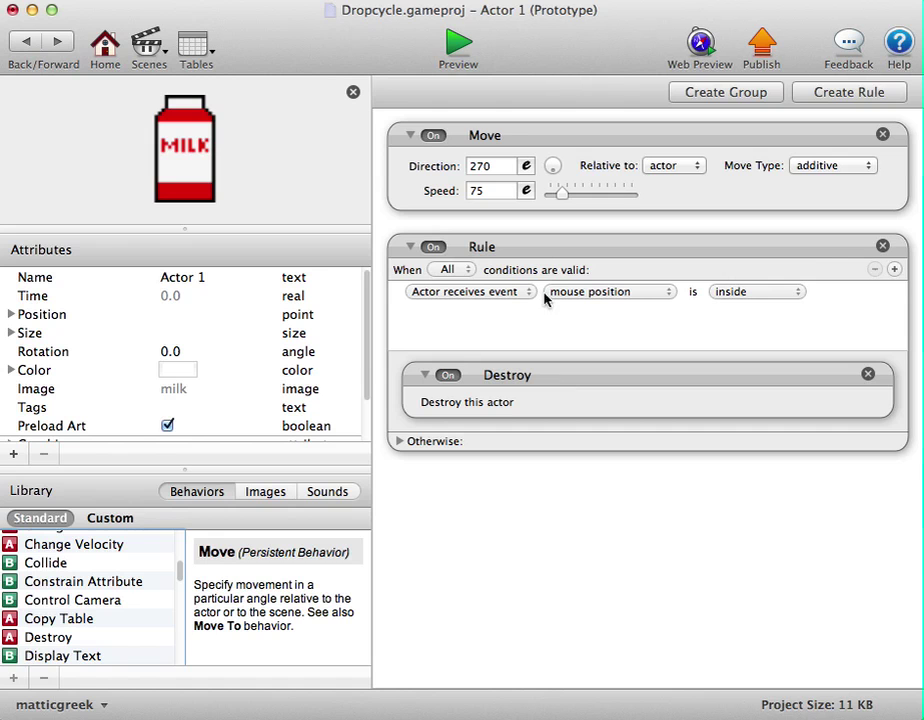
Preview the scene with replays to test the Destroy rule against the falling milk, and return to the actor's prototype.
click(466, 45)
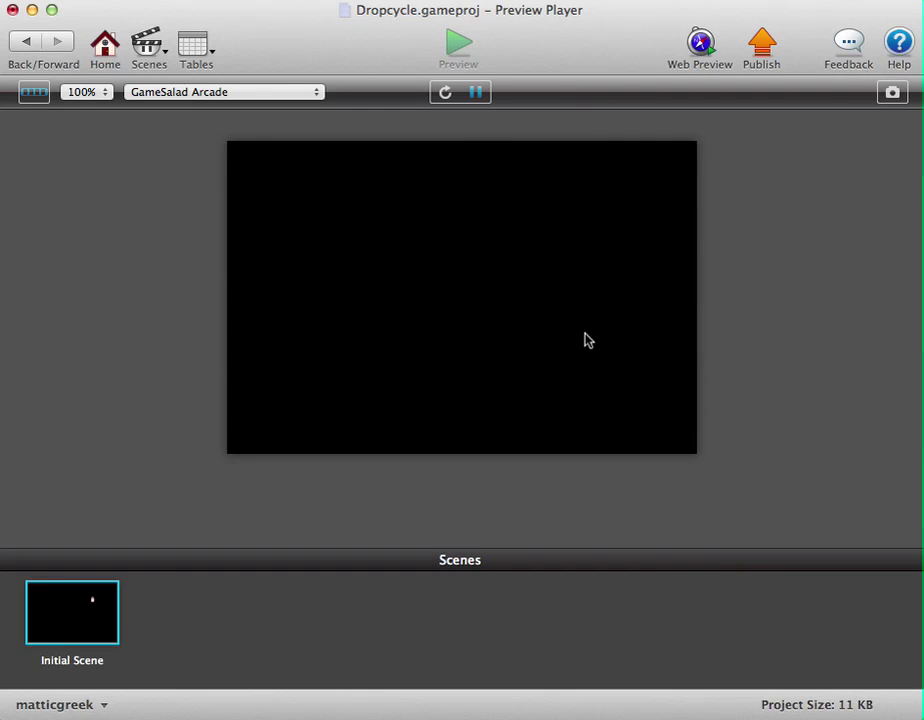
click(440, 92)
click(566, 352)
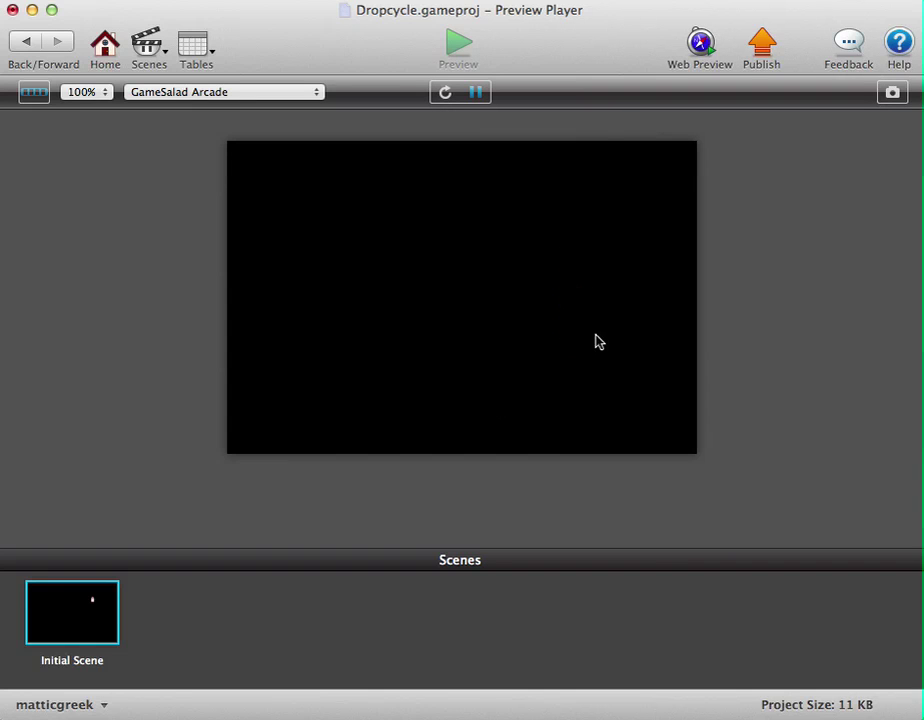
click(444, 92)
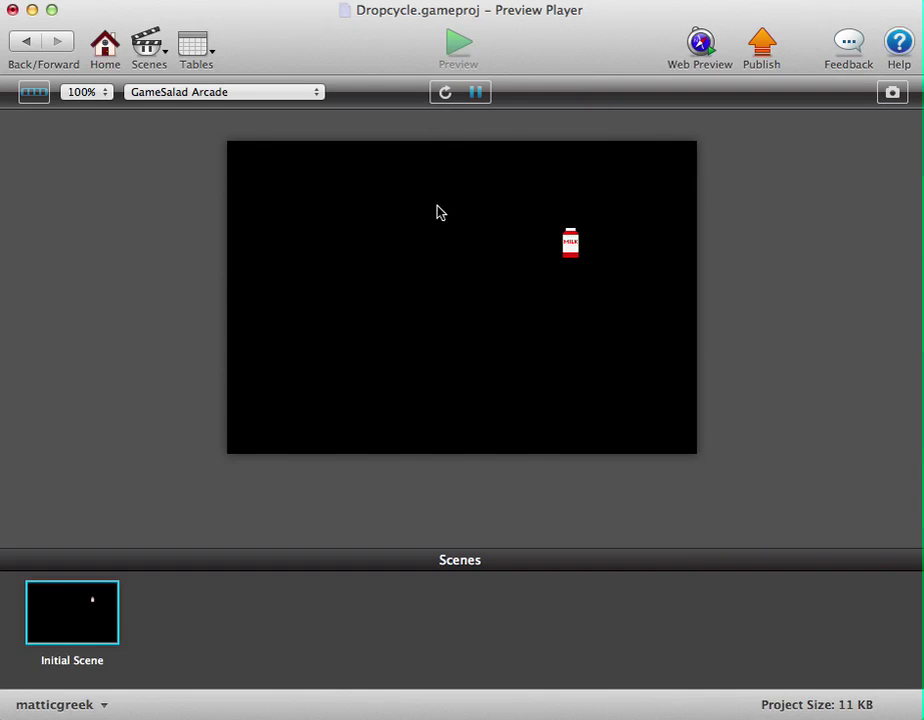
click(568, 319)
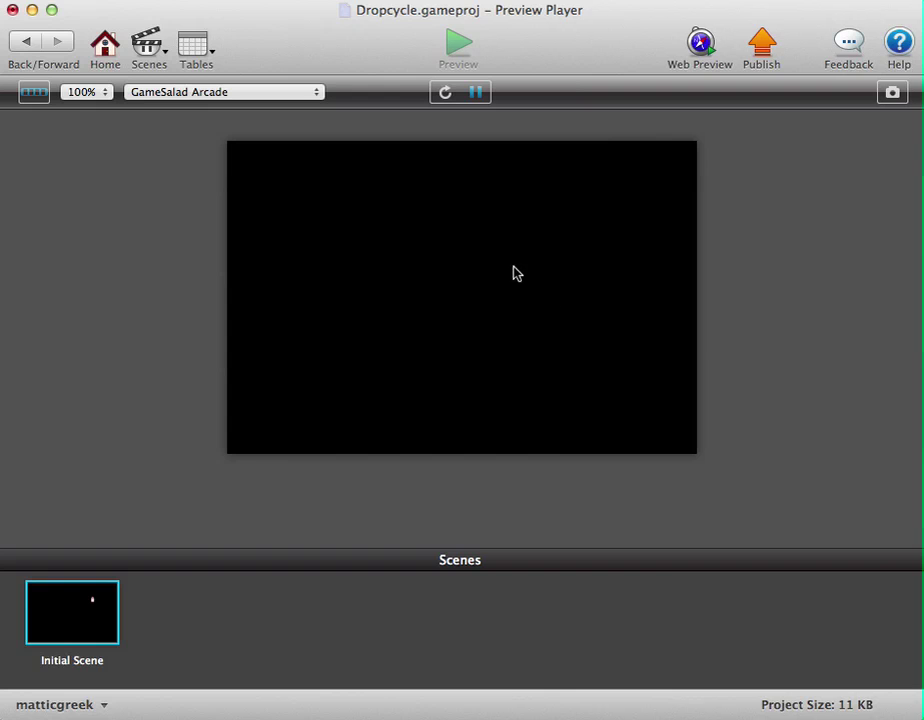
click(25, 42)
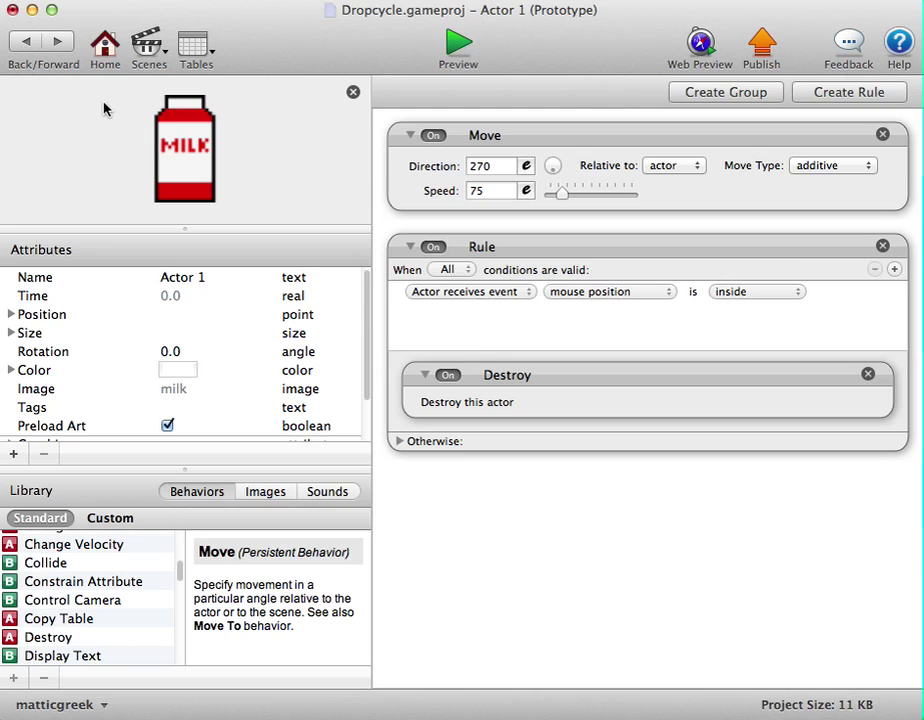
Change the rule's condition to mouse button is down and test it in repeated previews before returning to the prototype.
click(612, 292)
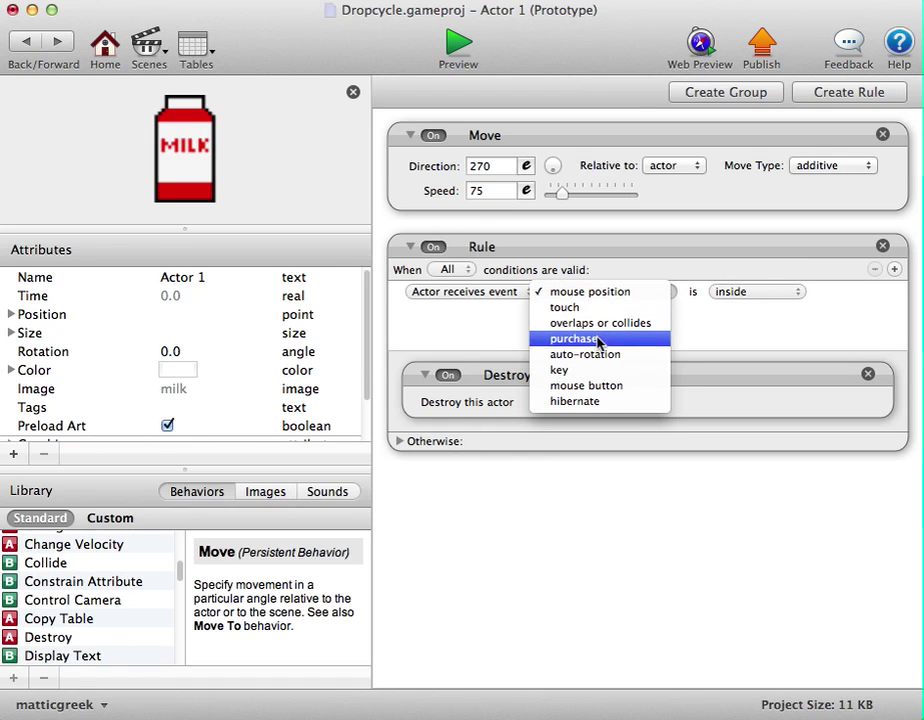
click(612, 388)
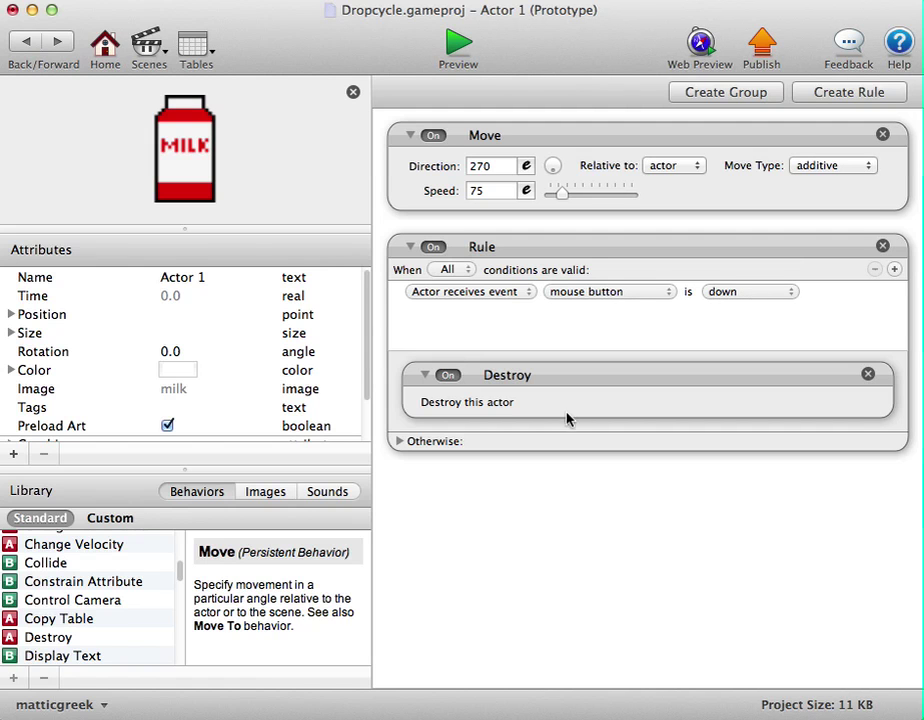
click(458, 42)
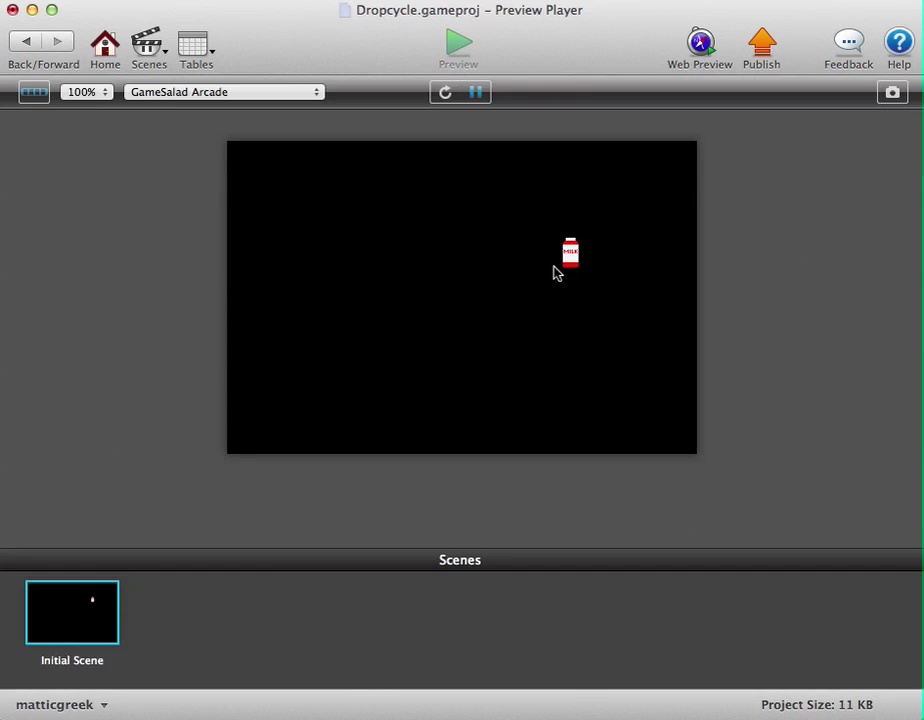
click(577, 353)
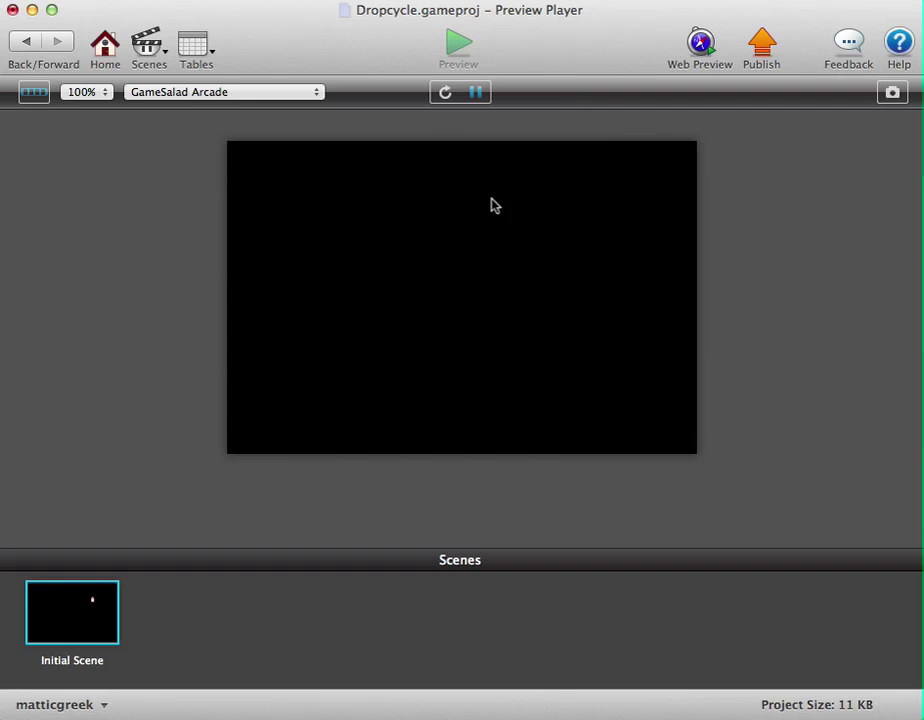
click(445, 93)
click(441, 92)
click(582, 302)
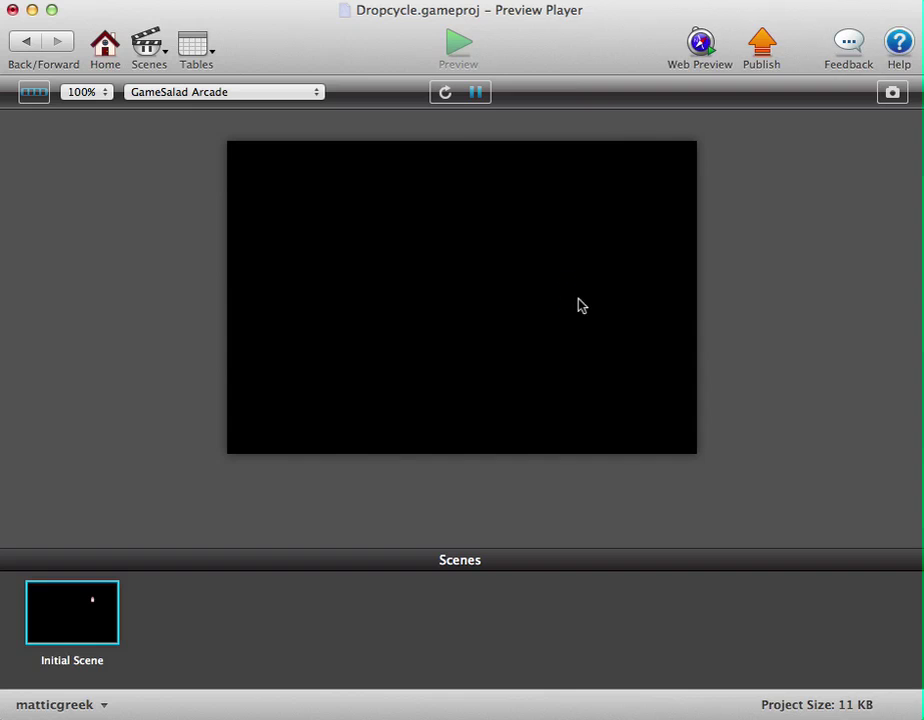
click(445, 92)
click(445, 92)
click(445, 90)
click(445, 92)
click(28, 42)
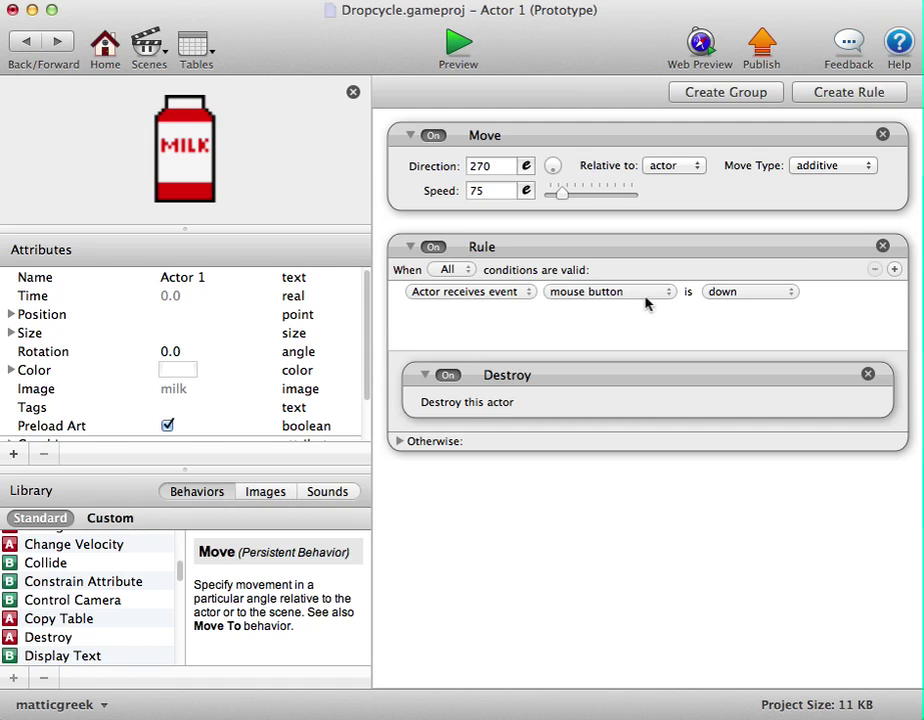
Add a second condition to the rule, mouse position is inside, and have the rule require All conditions.
click(895, 269)
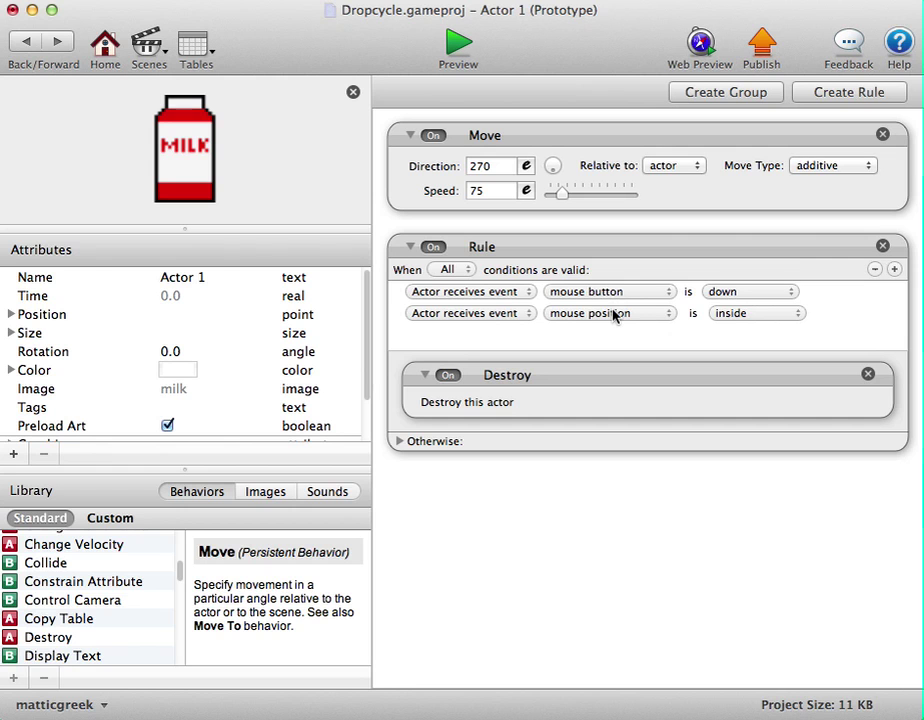
click(439, 272)
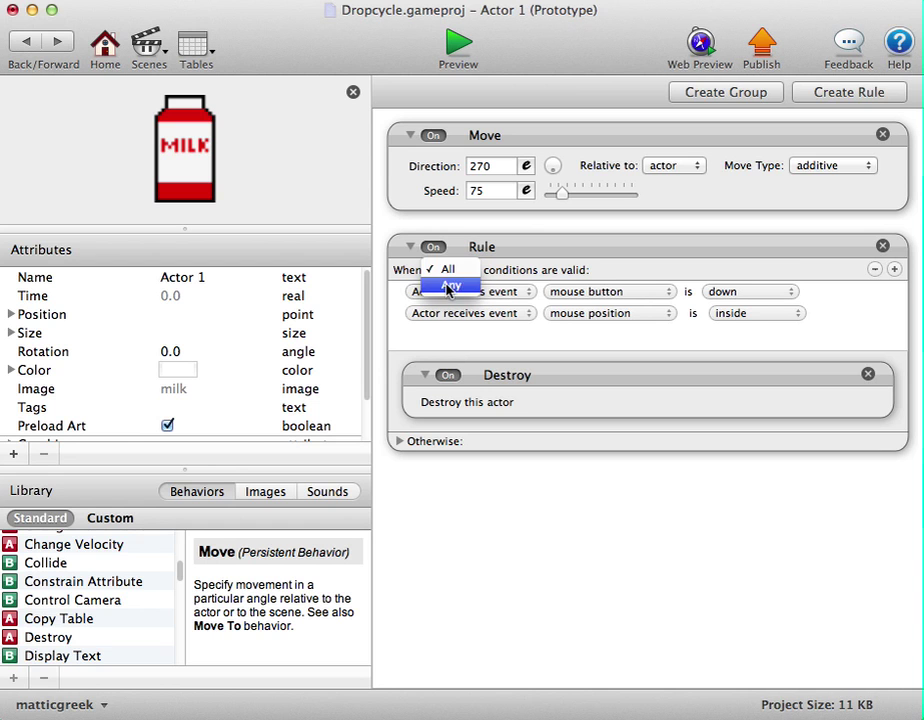
click(449, 284)
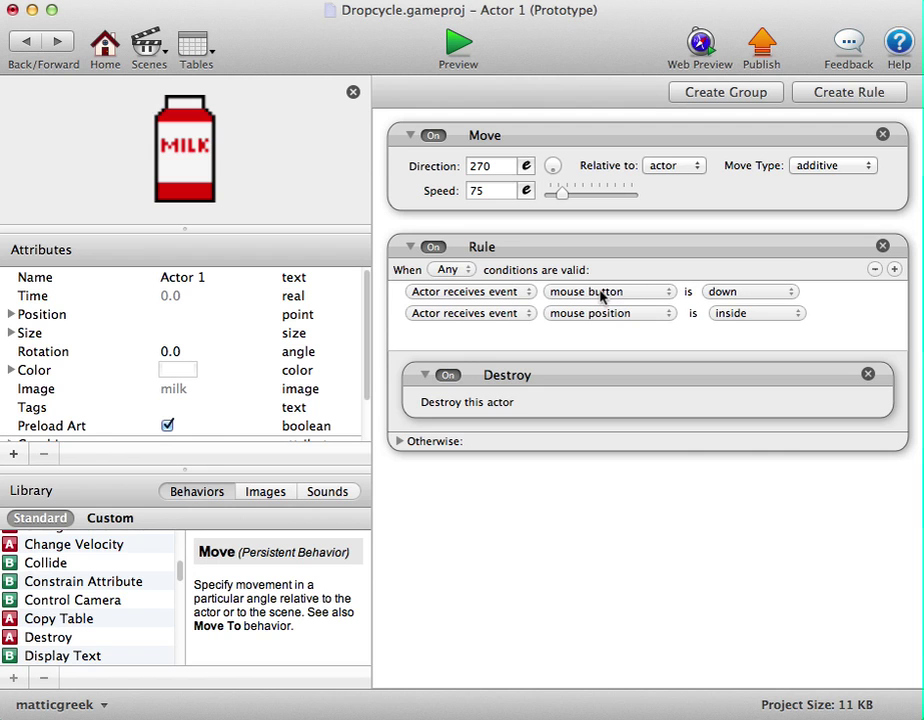
click(455, 269)
click(452, 252)
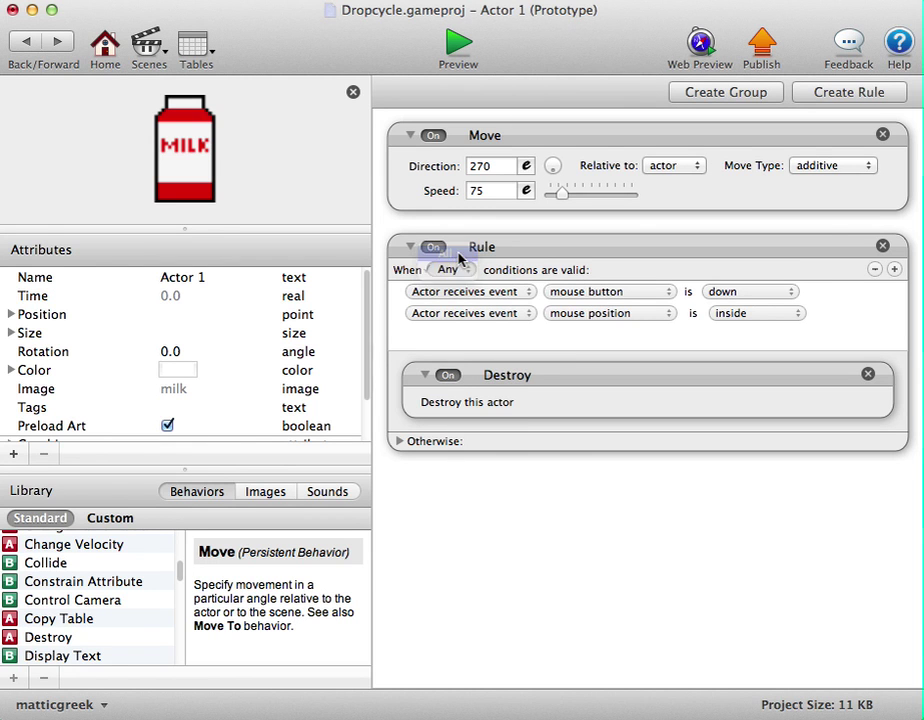
Preview the scene with several replays, testing the two-condition rule on the falling milk, and return to the actor's prototype.
click(460, 42)
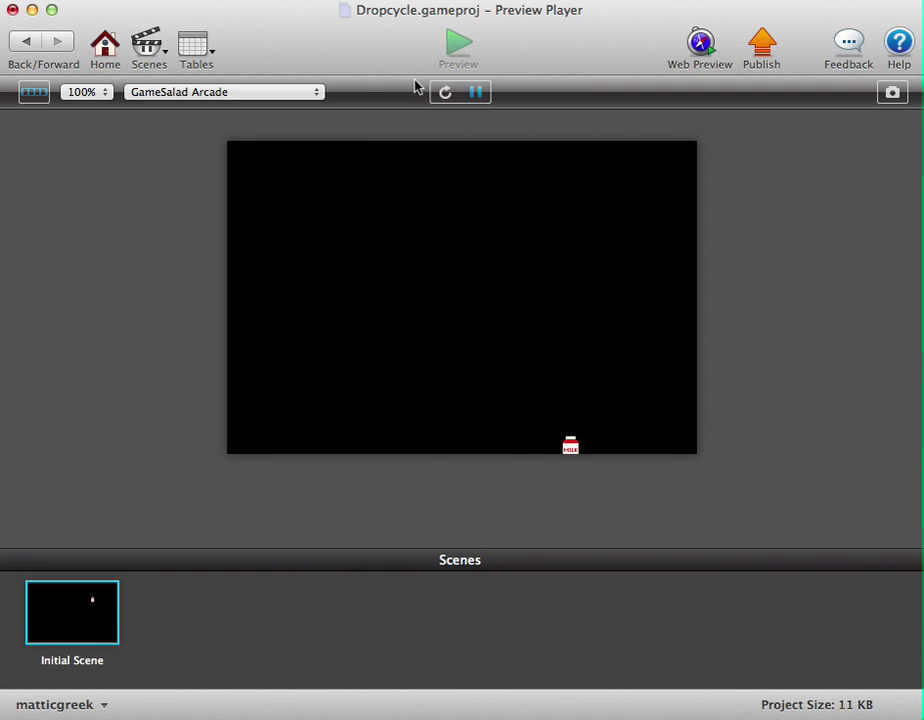
click(445, 92)
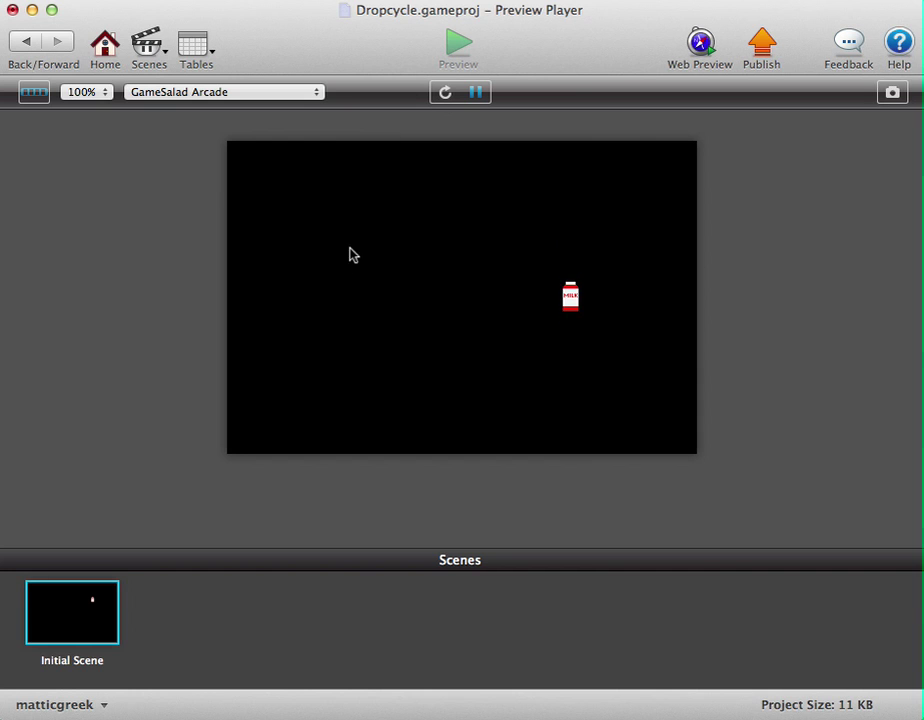
click(445, 93)
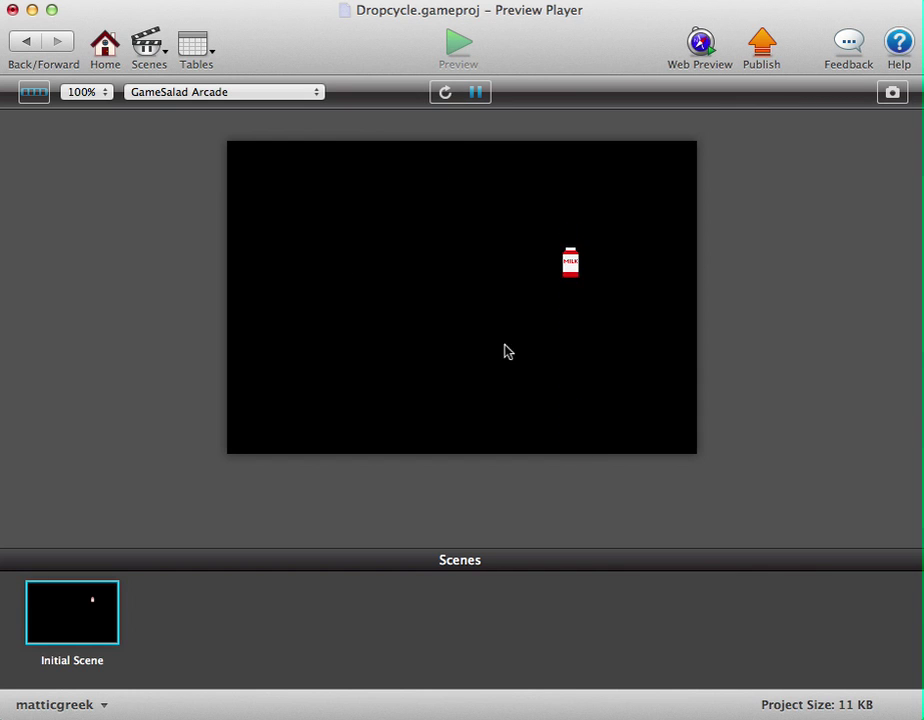
click(576, 347)
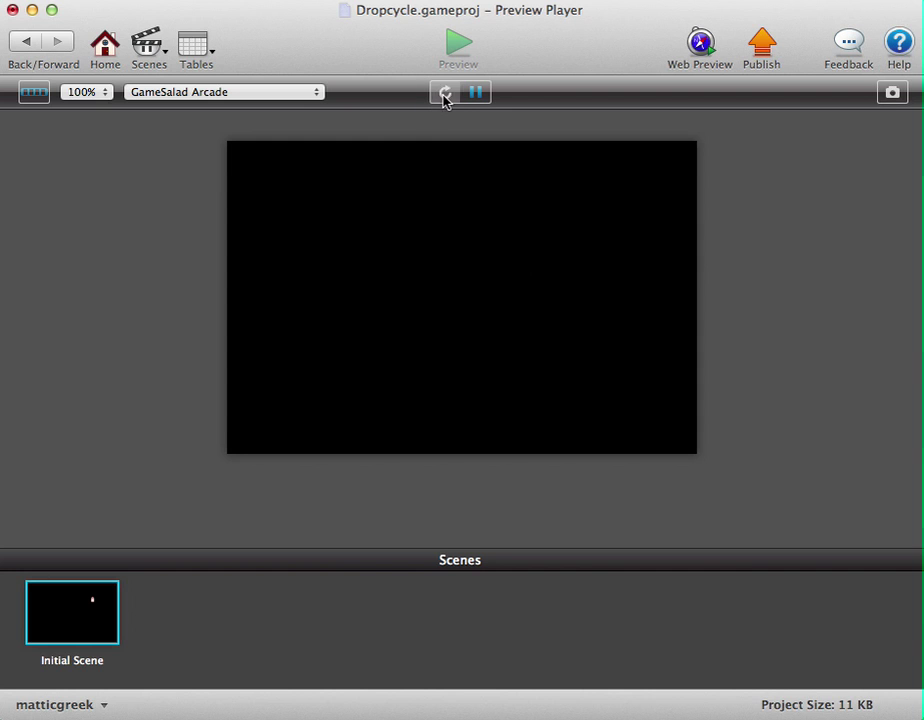
click(445, 92)
click(578, 295)
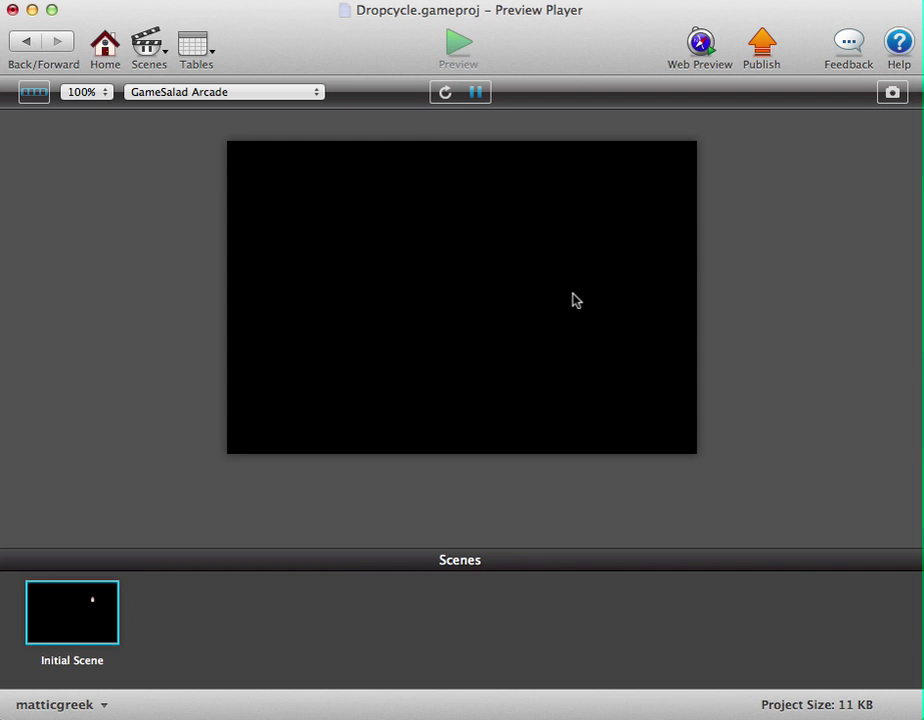
click(446, 94)
click(562, 294)
click(446, 92)
click(570, 282)
click(25, 41)
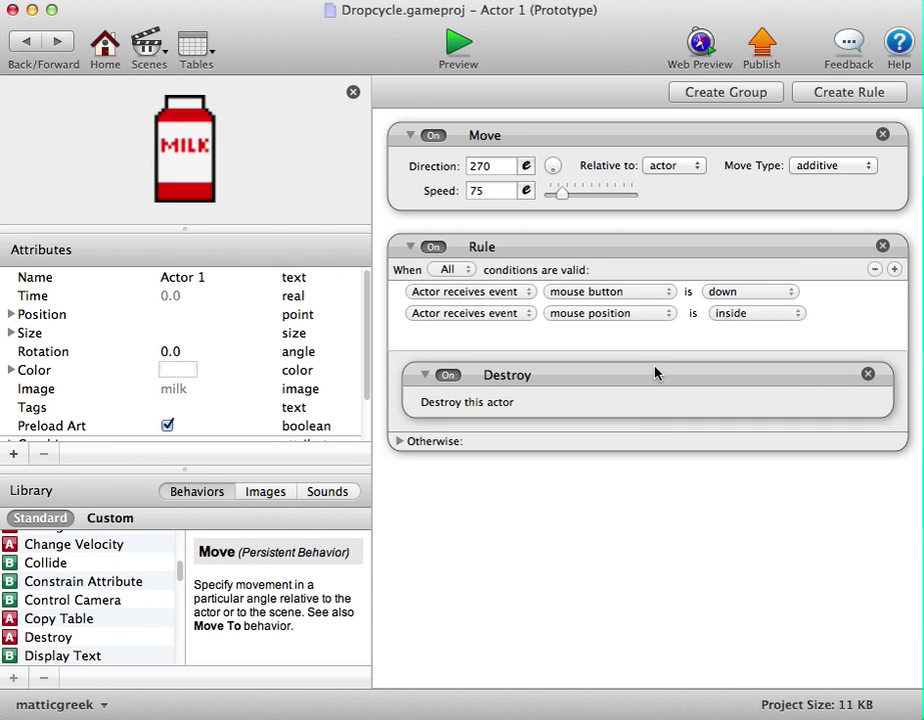
Remove the Destroy behavior from the rule, preview the scene, and return to the actor's prototype.
click(868, 375)
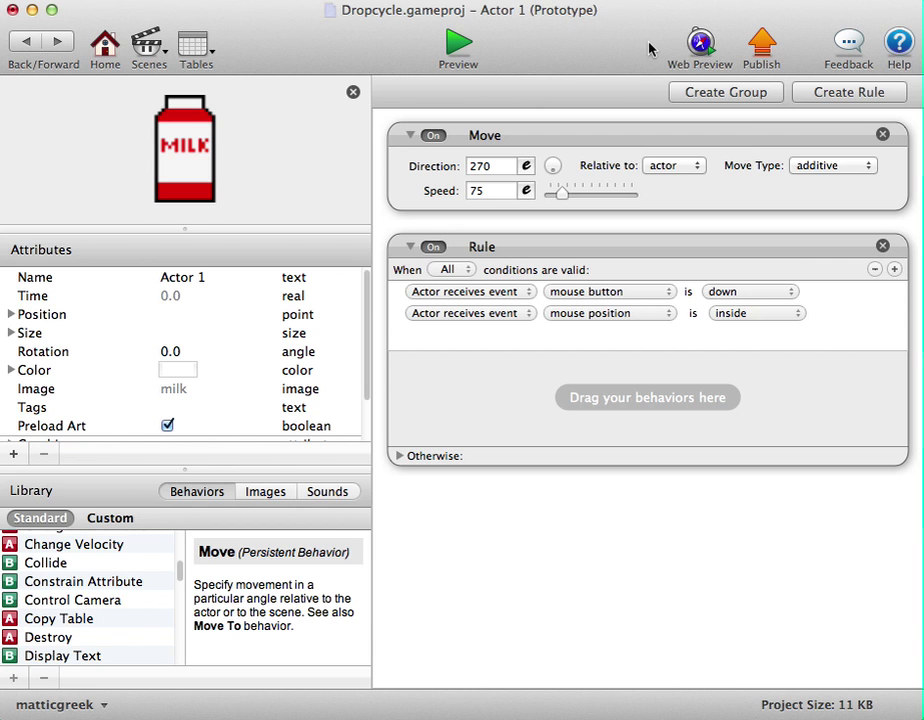
click(463, 46)
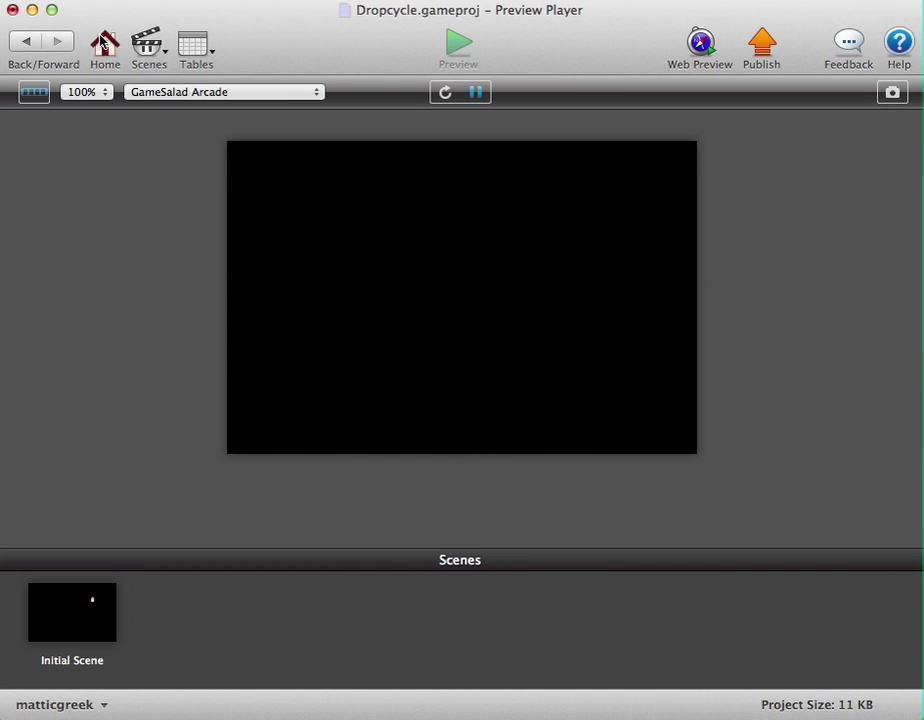
click(28, 40)
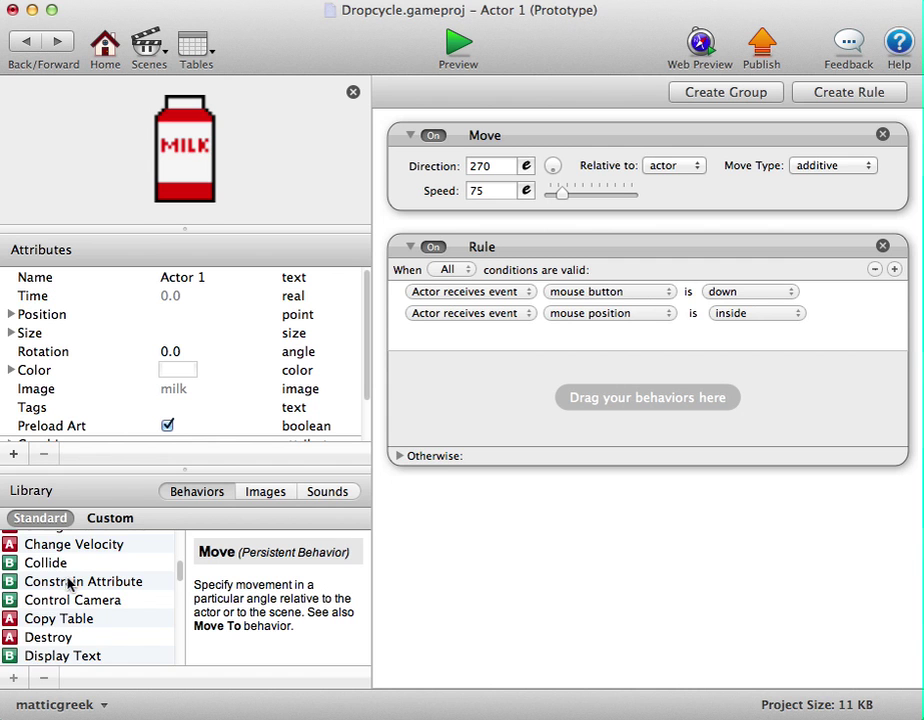
Add a Change Attribute behavior to the rule and look through the milk actor's attributes.
scroll(80, 585, up, 1)
scroll(80, 584, up, 6)
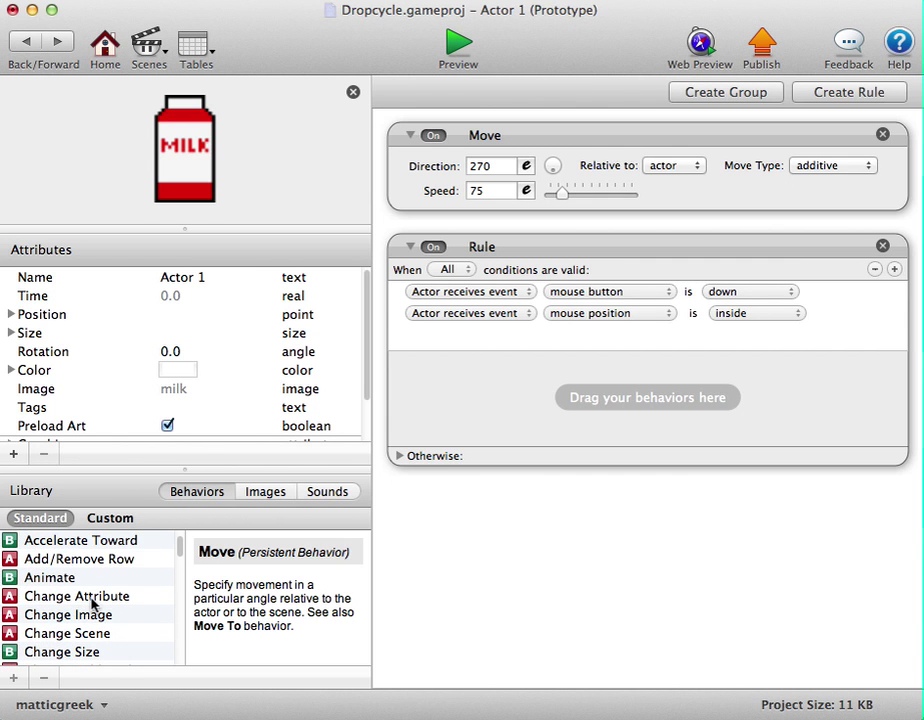
drag(92, 600, 668, 396)
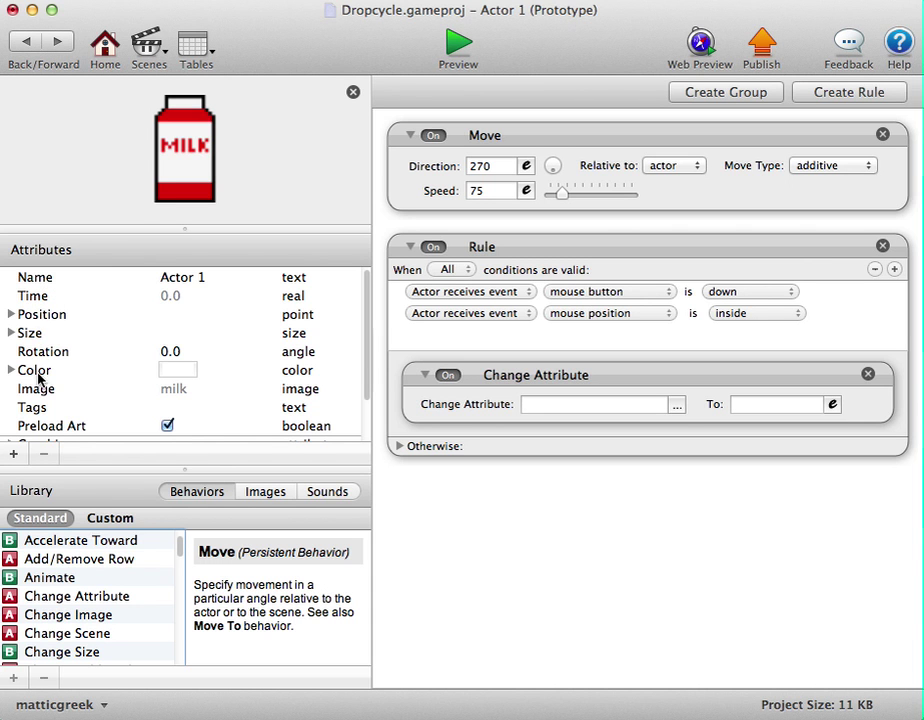
scroll(87, 368, down, 3)
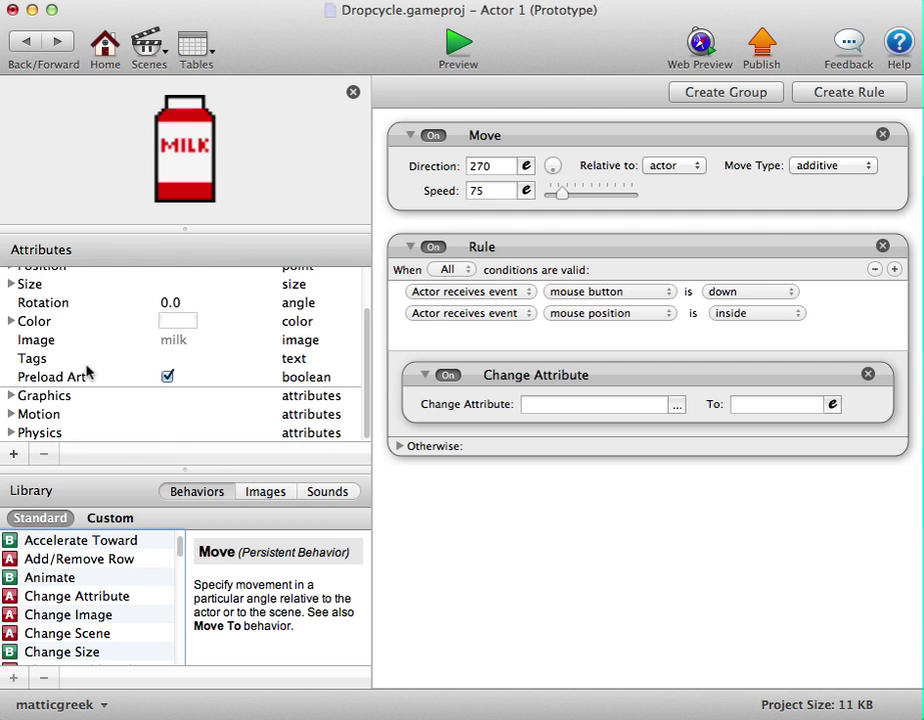
scroll(90, 364, up, 3)
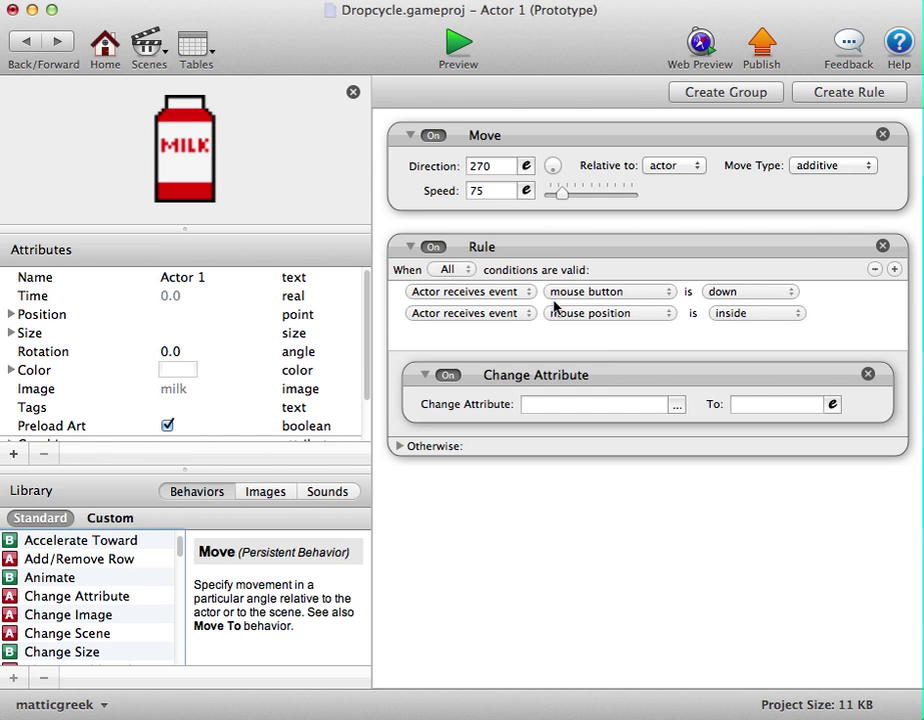
Preview the scene twice with the unconfigured Change Attribute behavior in the rule, replaying the milk's fall.
click(466, 52)
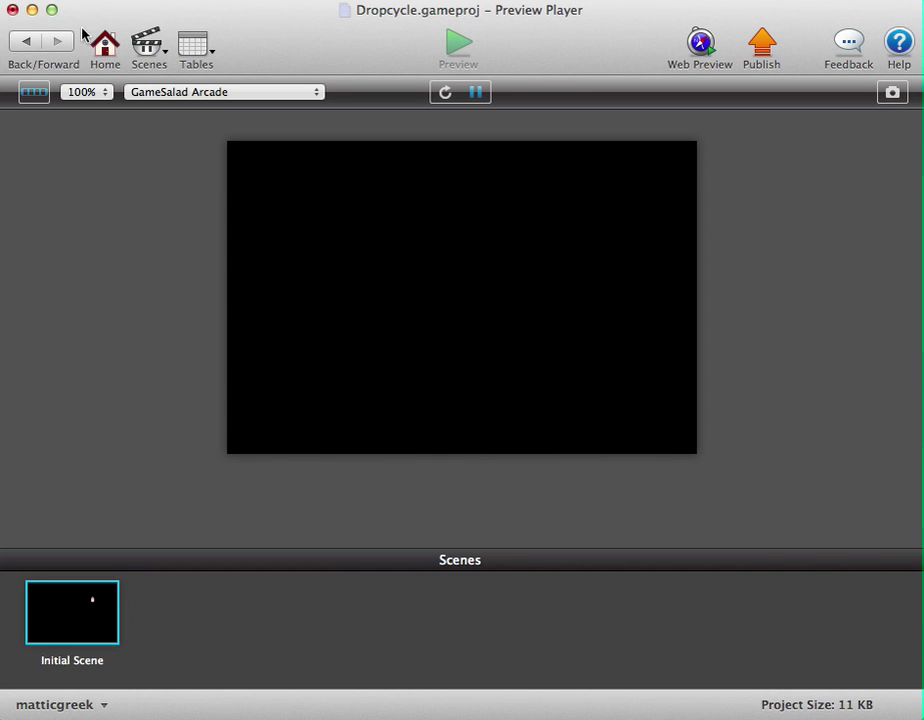
click(26, 41)
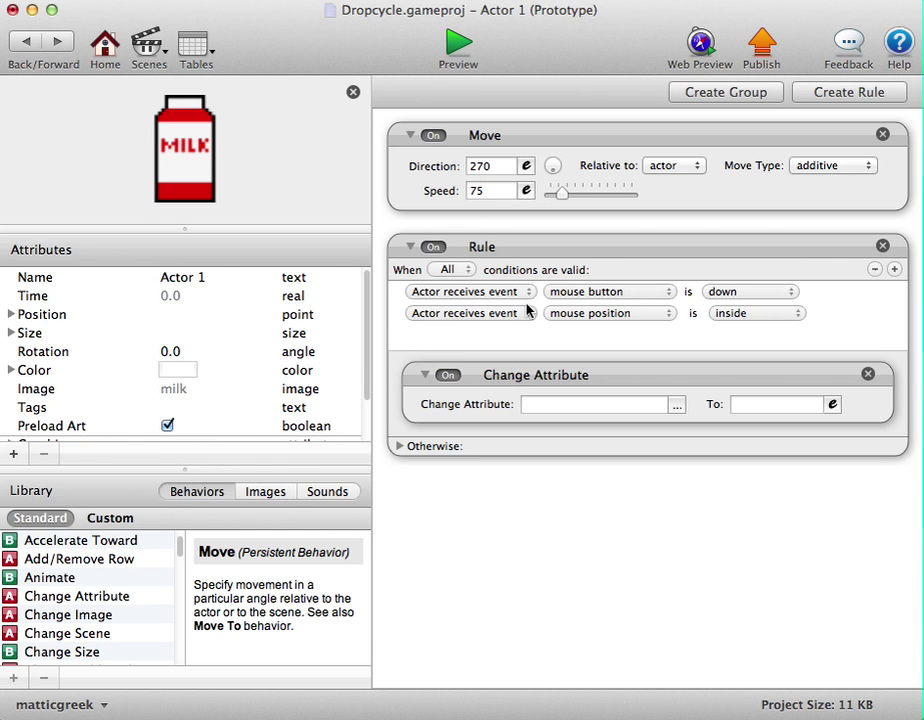
click(455, 45)
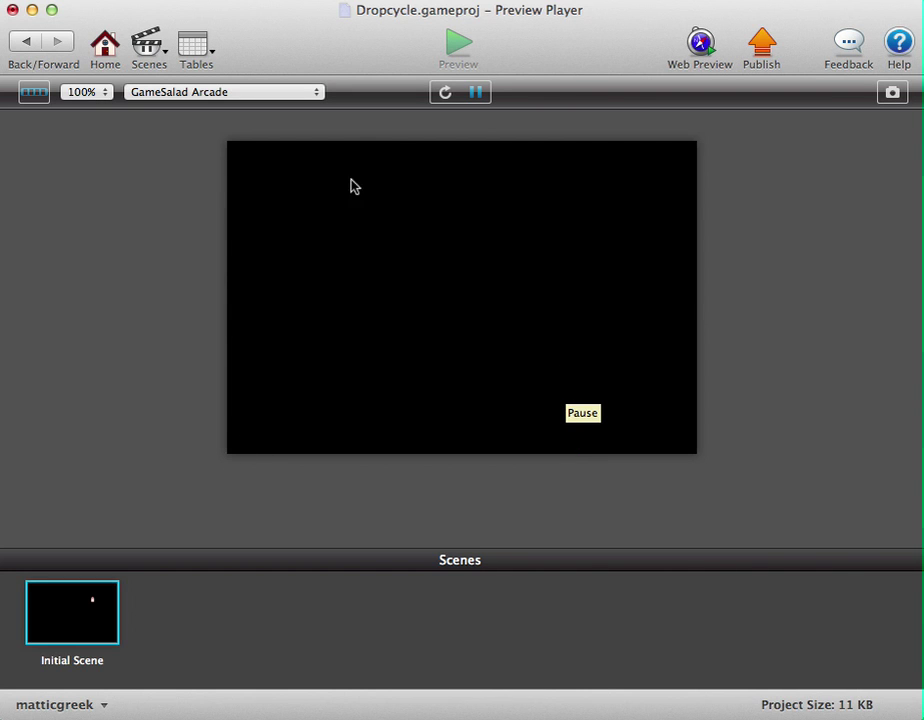
click(447, 94)
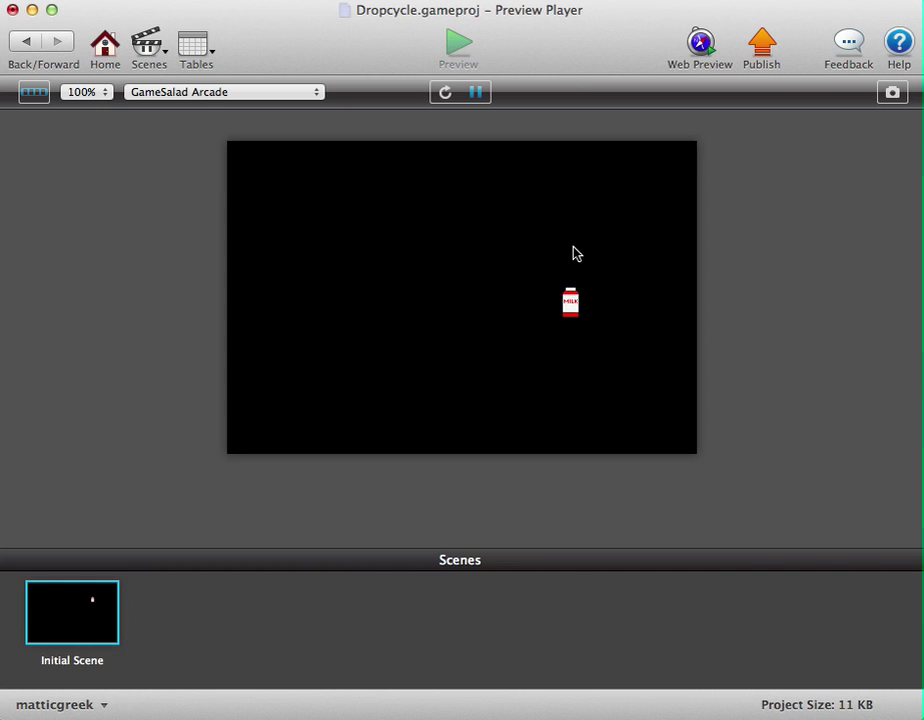
Return to the milk actor's prototype and make the rule's Change Attribute behavior target the actor's Position Y attribute (self.Position.Y).
click(27, 43)
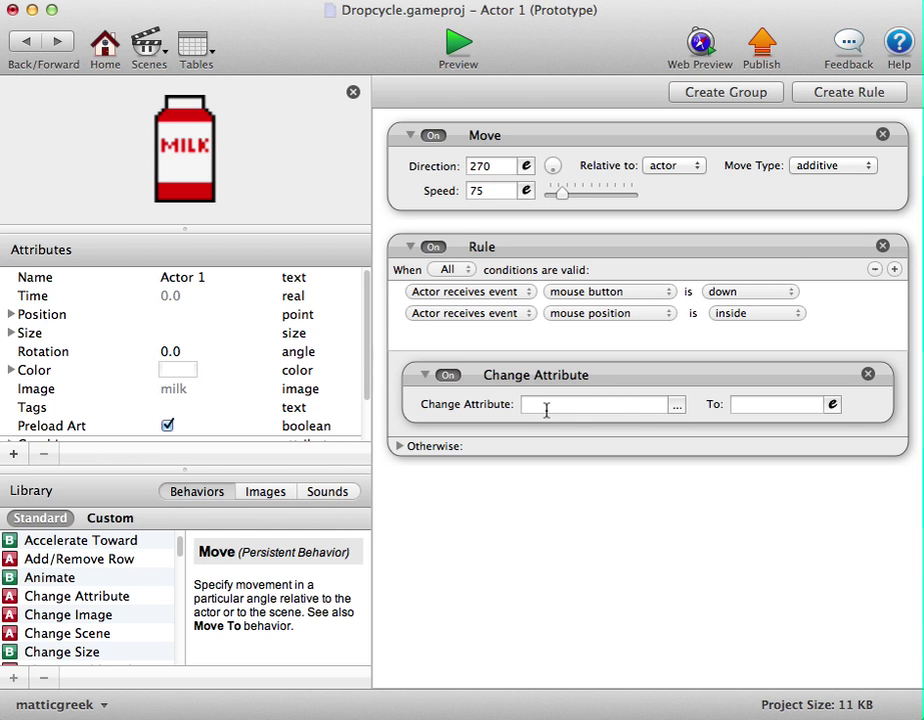
click(677, 405)
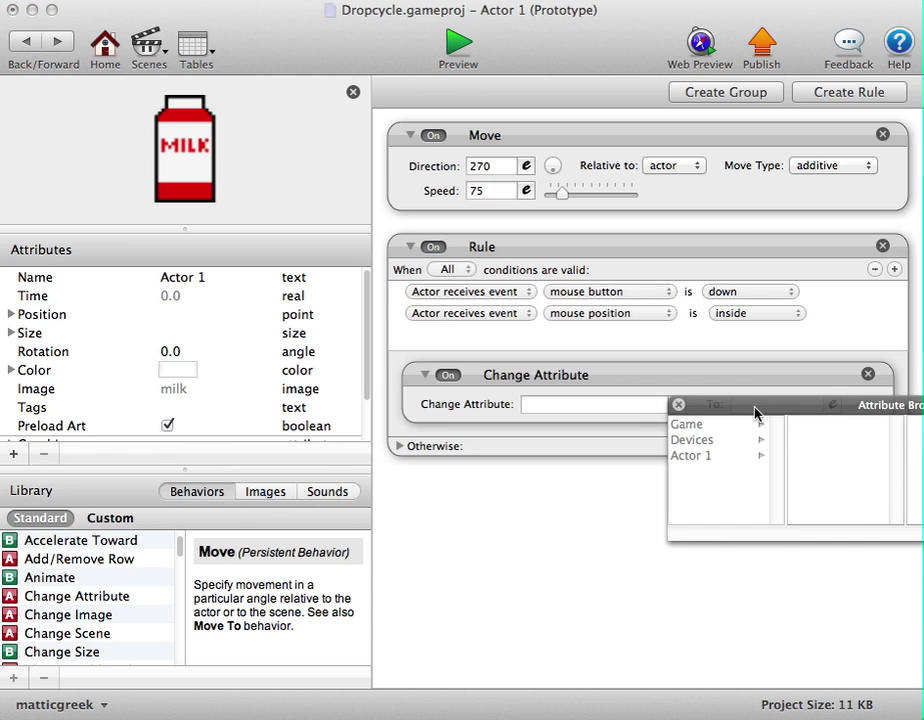
drag(759, 410, 497, 333)
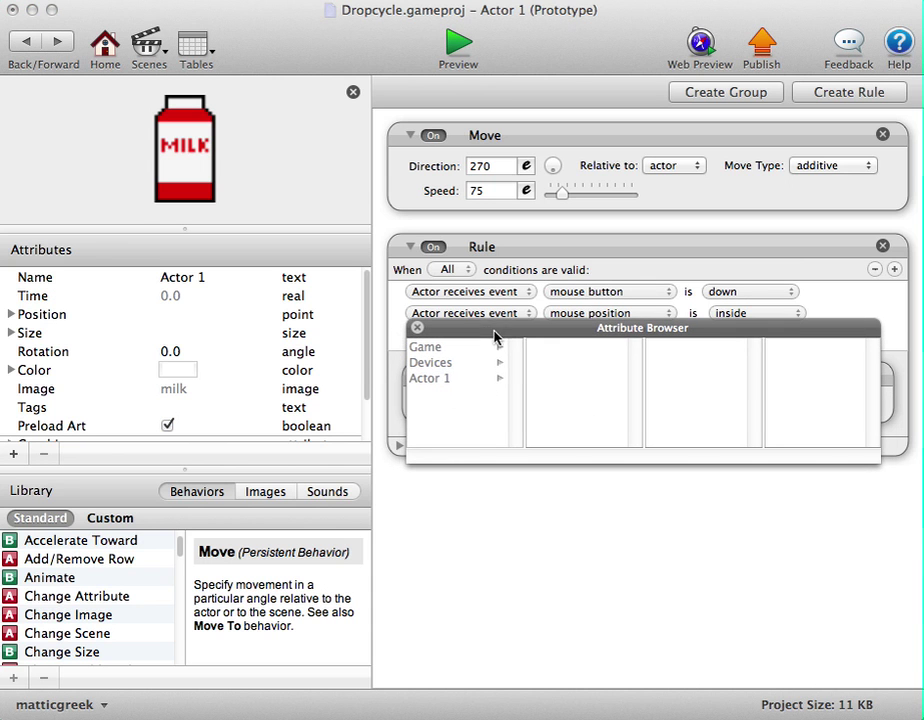
click(430, 379)
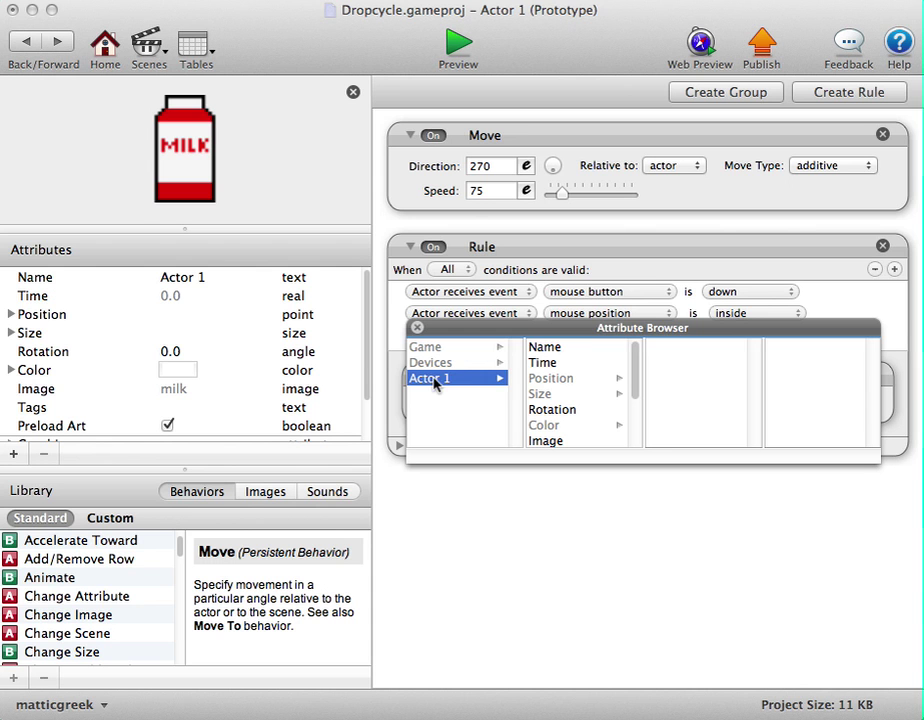
click(566, 376)
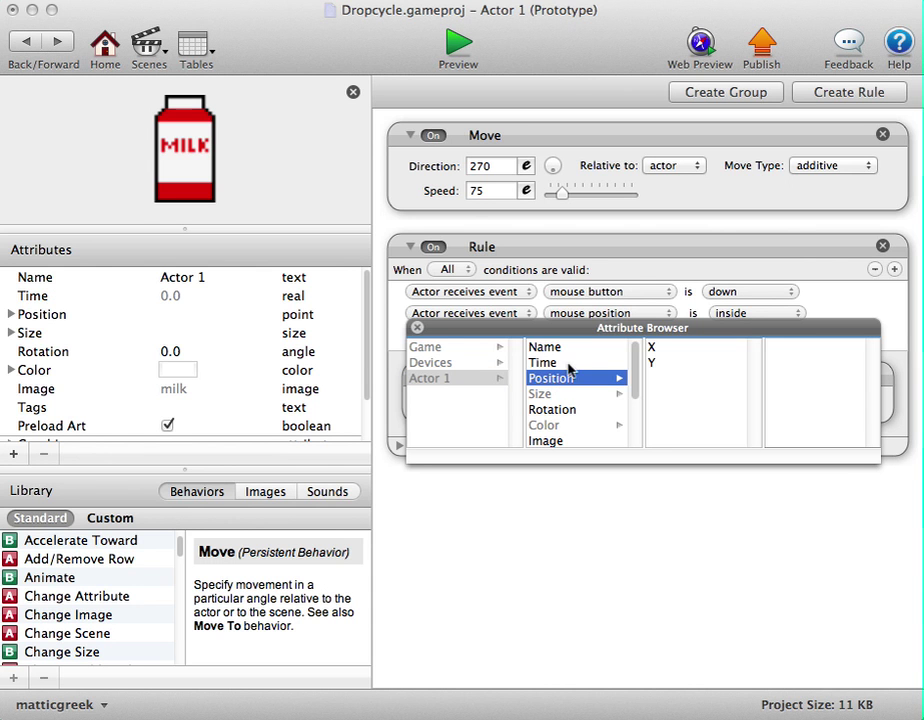
click(653, 364)
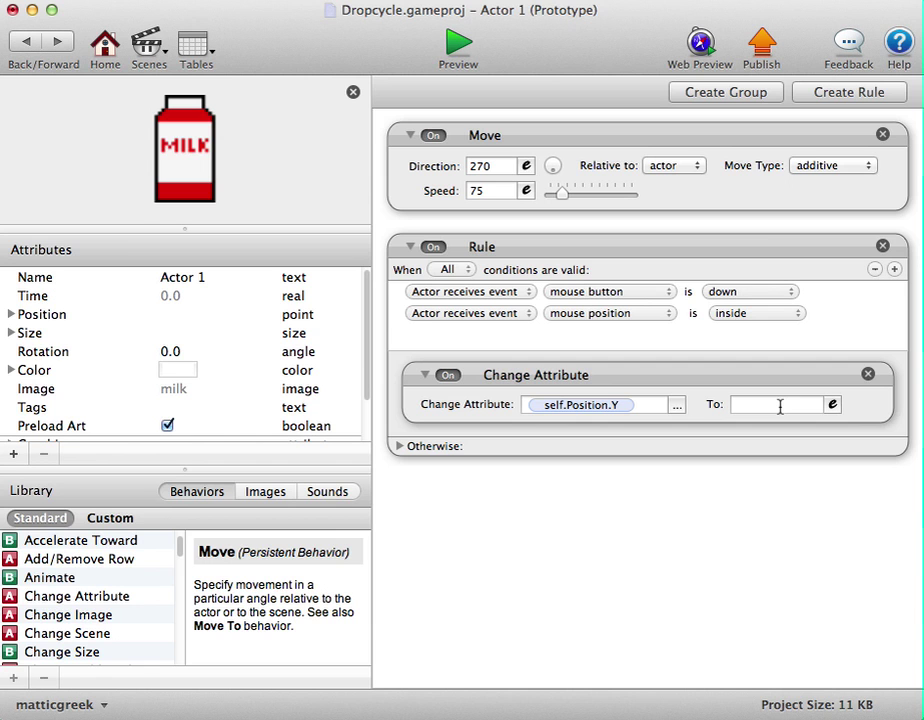
Preview the scene twice with only self.Position.Y chosen in Change Attribute, returning to the actor's prototype after each run.
click(458, 44)
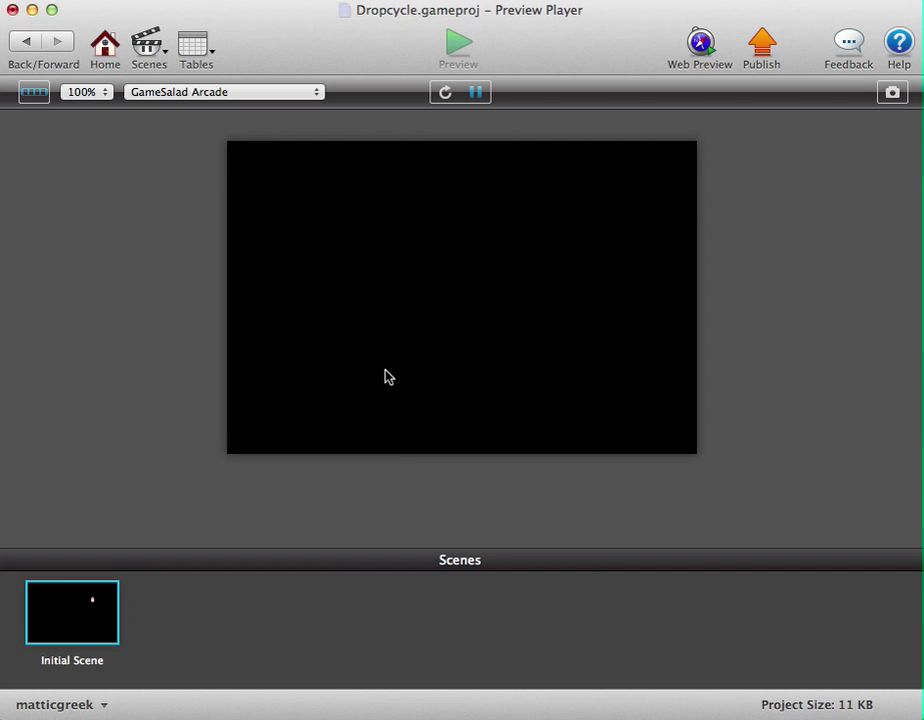
click(25, 44)
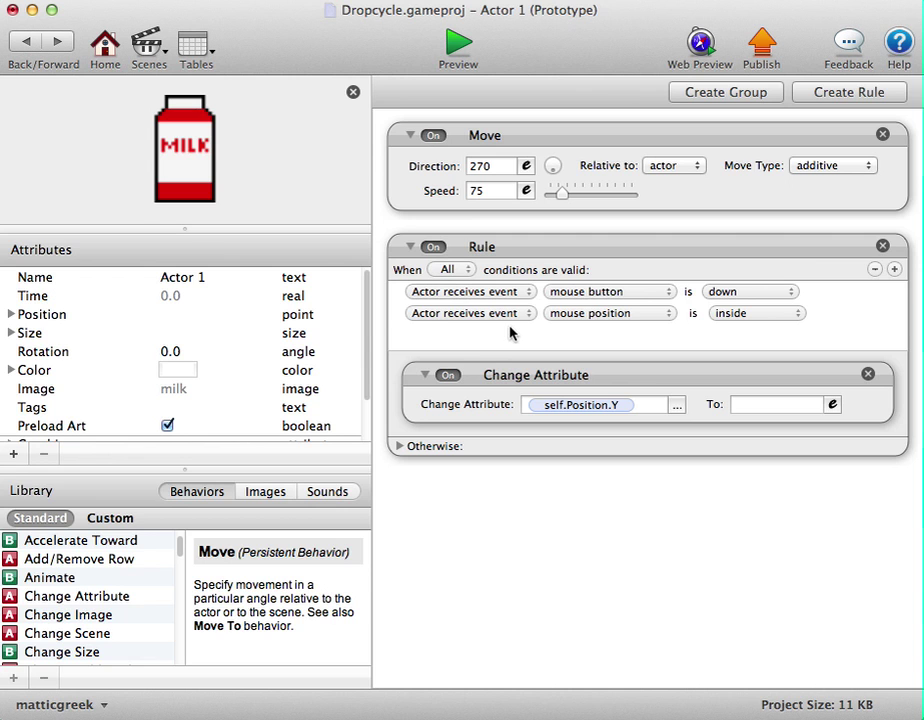
click(458, 44)
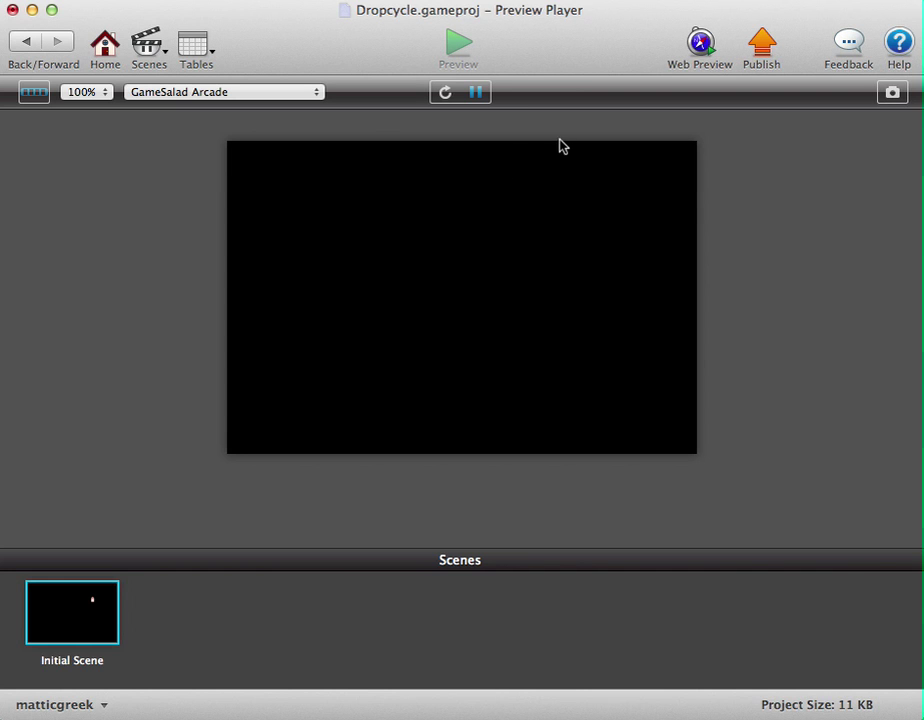
click(22, 42)
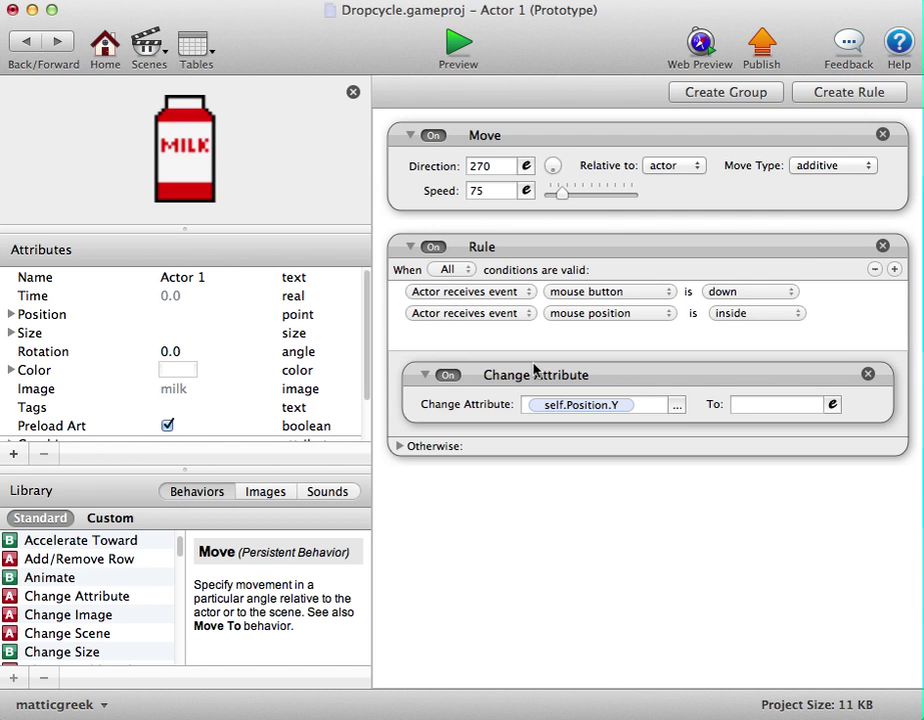
Set the new value for self.Position.Y in the Change Attribute behavior to the expression game.Display Size.Height.
click(835, 405)
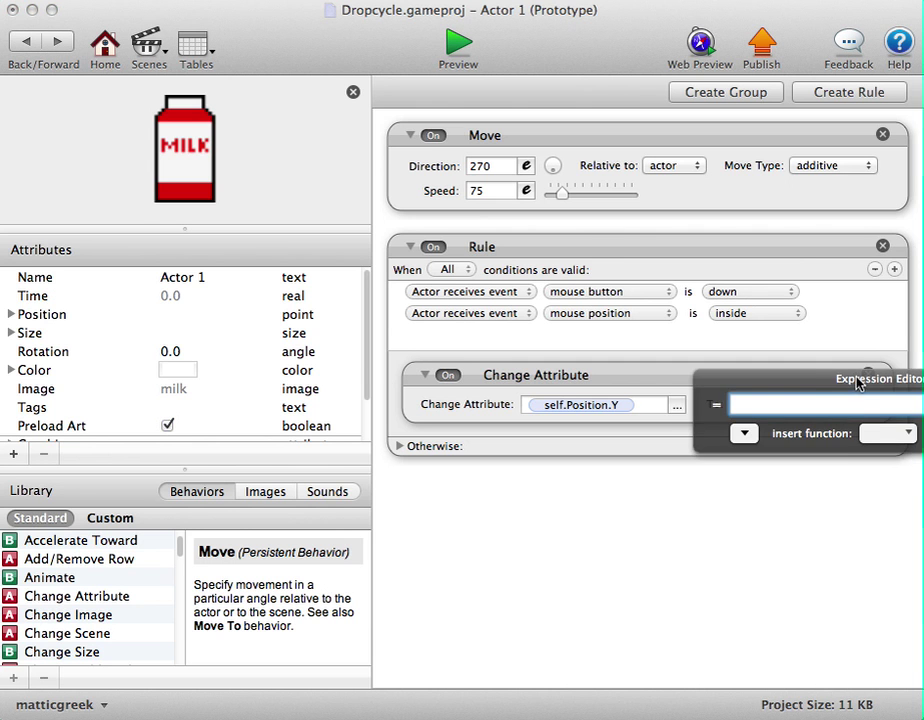
drag(858, 378, 623, 426)
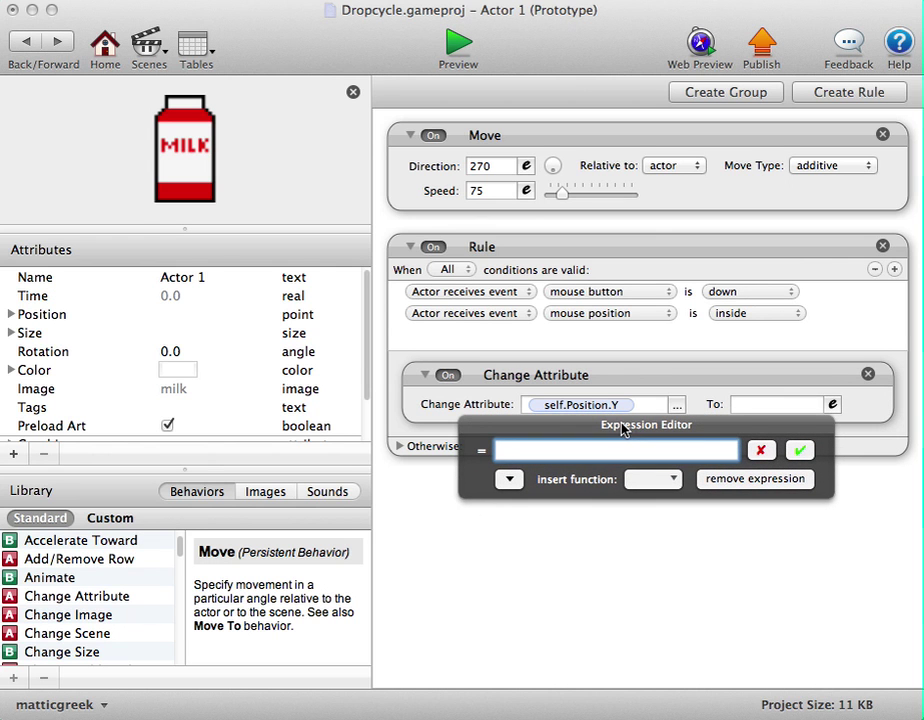
click(510, 480)
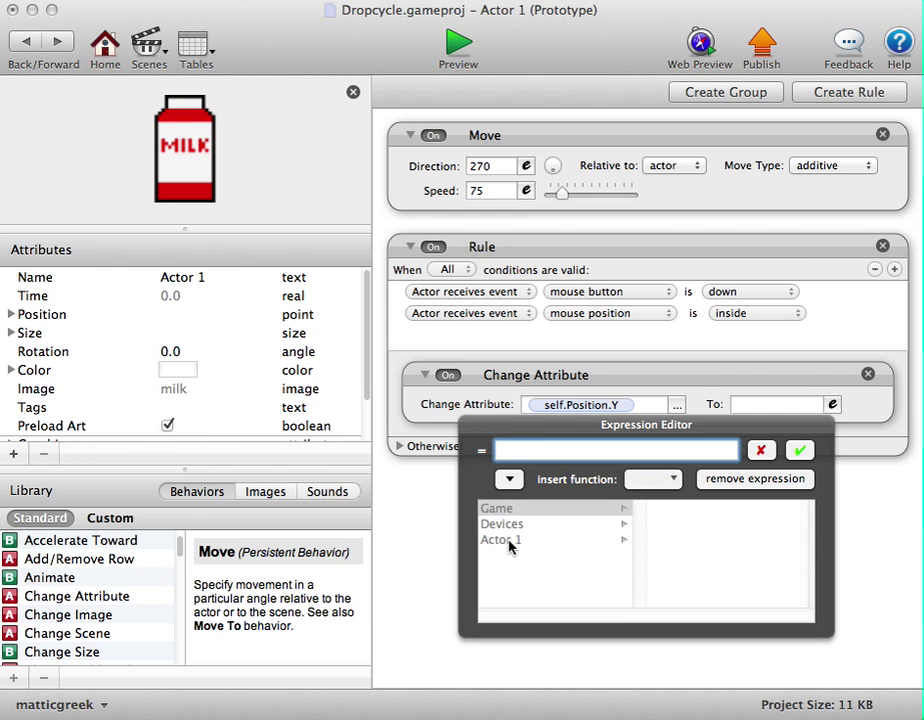
click(497, 509)
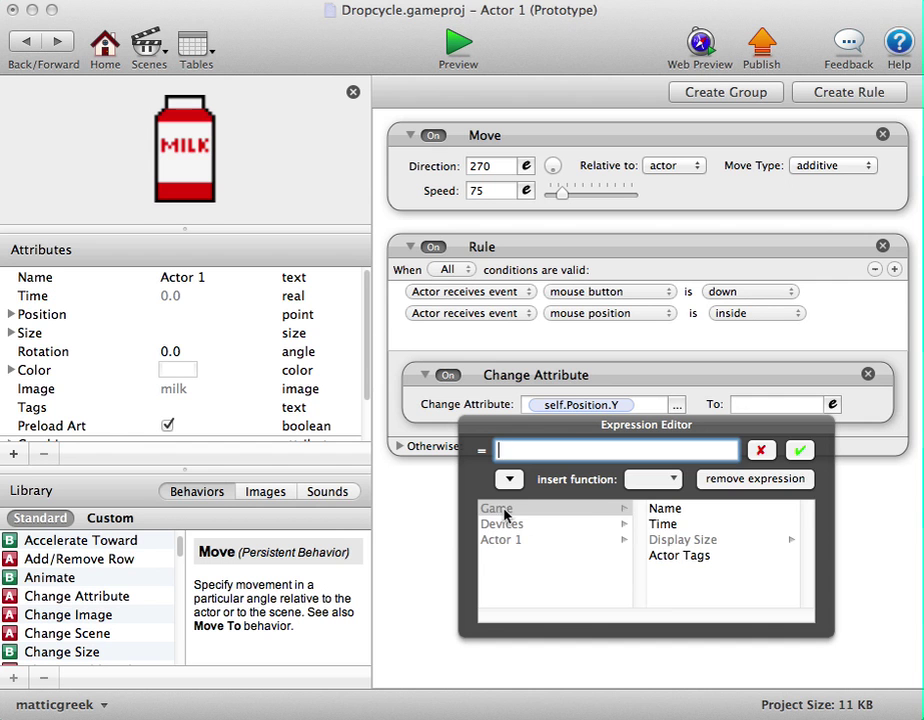
click(680, 541)
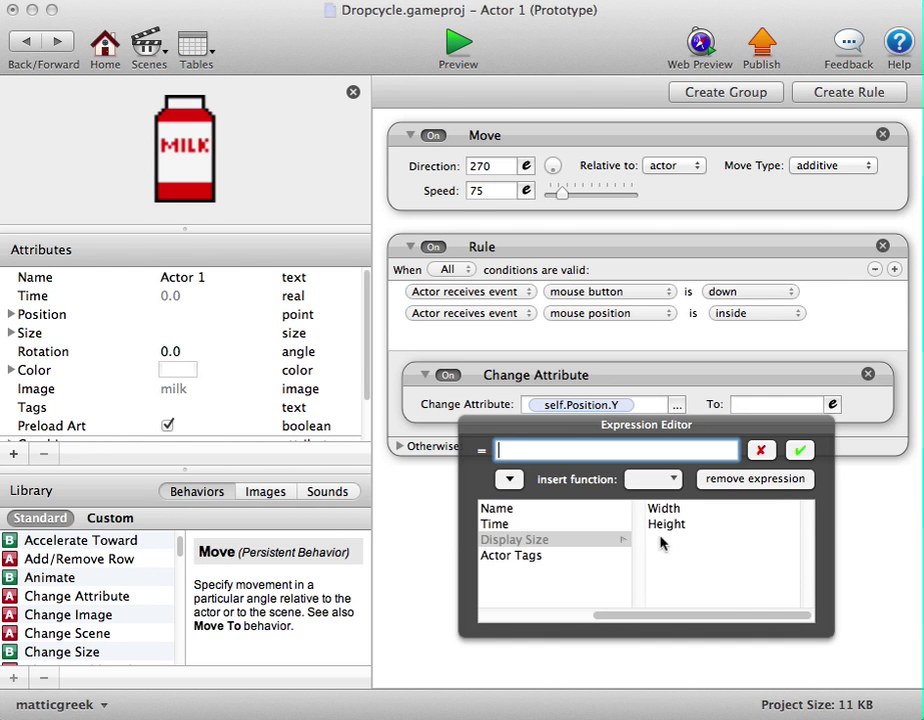
click(654, 527)
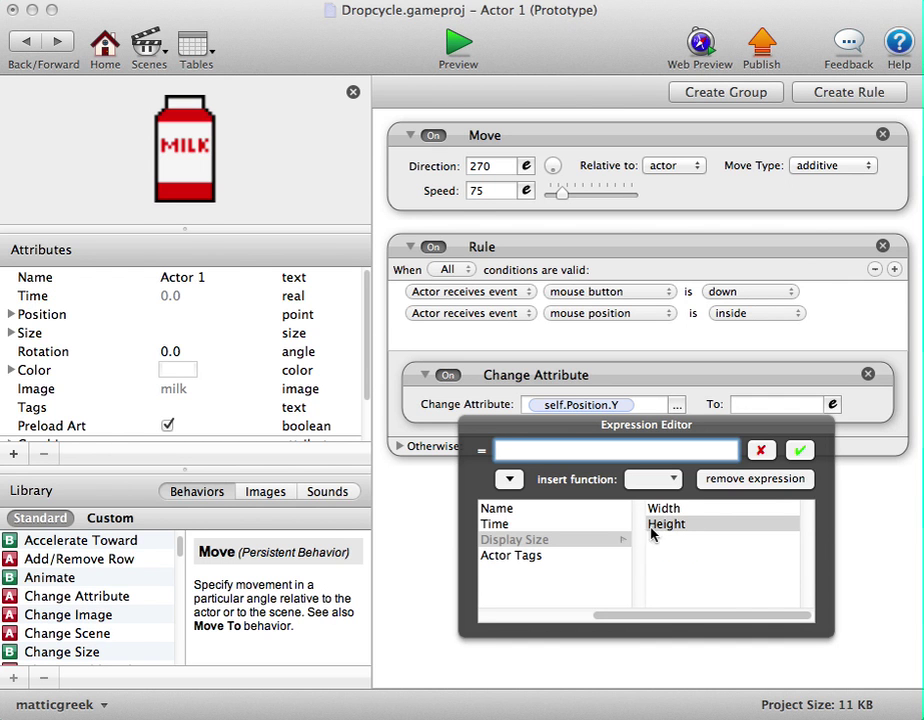
double_click(664, 528)
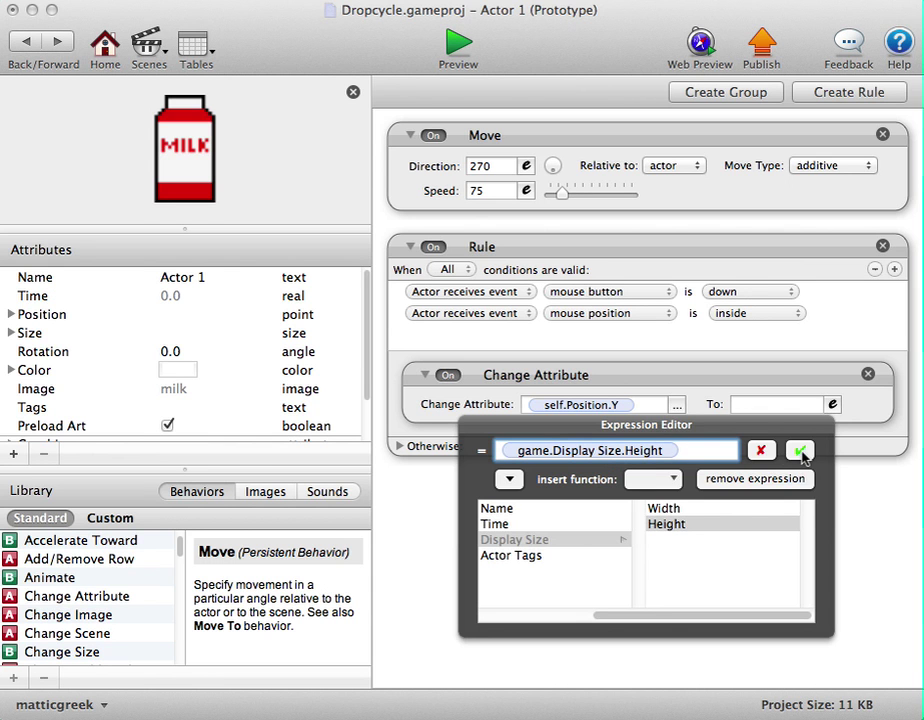
click(801, 452)
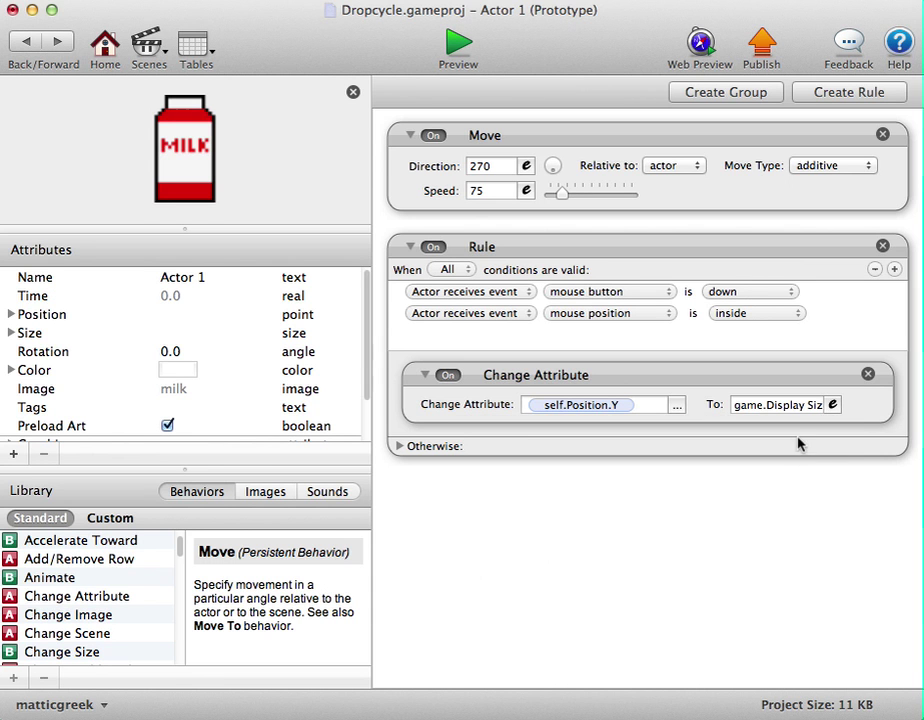
click(797, 408)
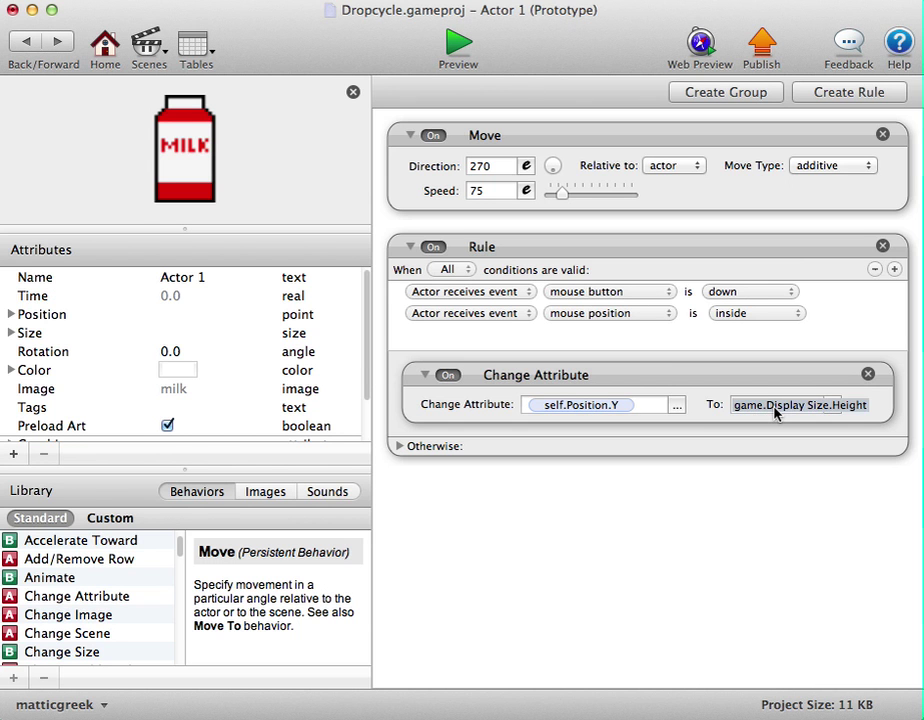
Preview the scene and test the rule by repeatedly catching the falling milk carton with the mouse at different heights.
click(452, 50)
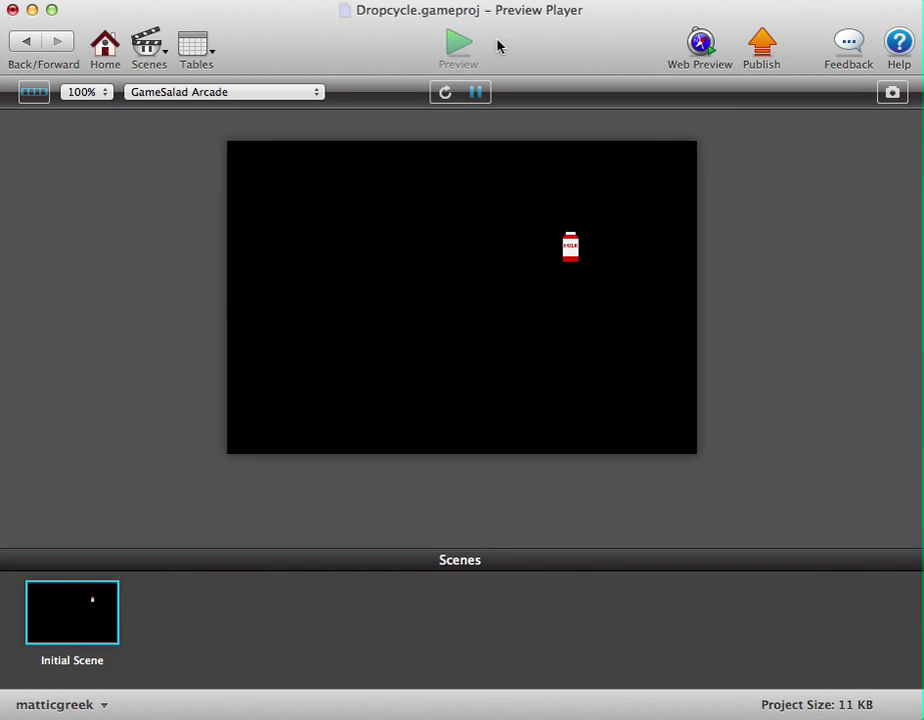
click(578, 366)
click(572, 244)
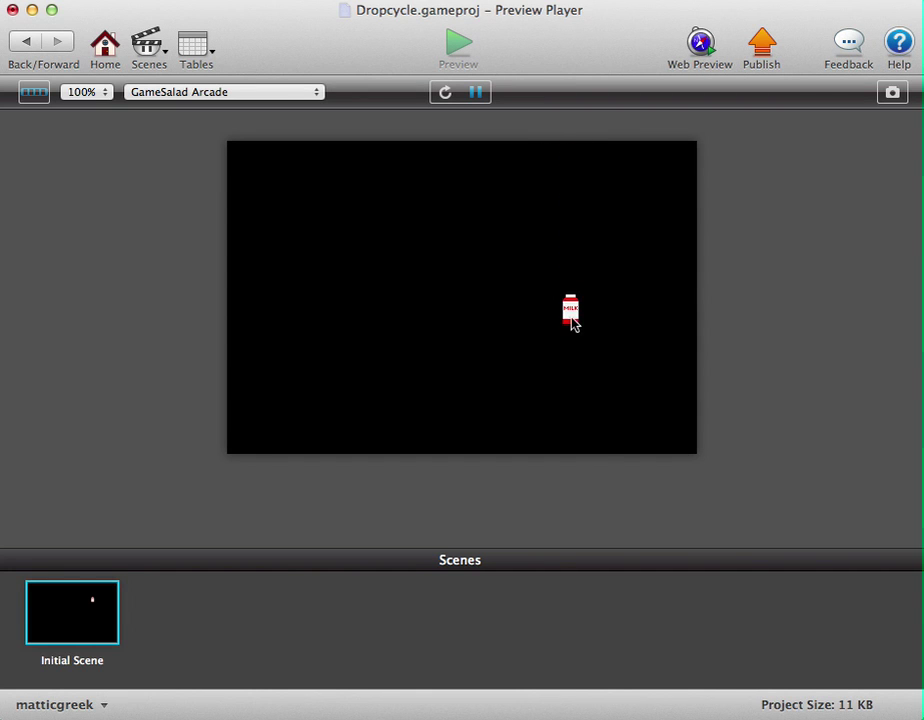
click(575, 318)
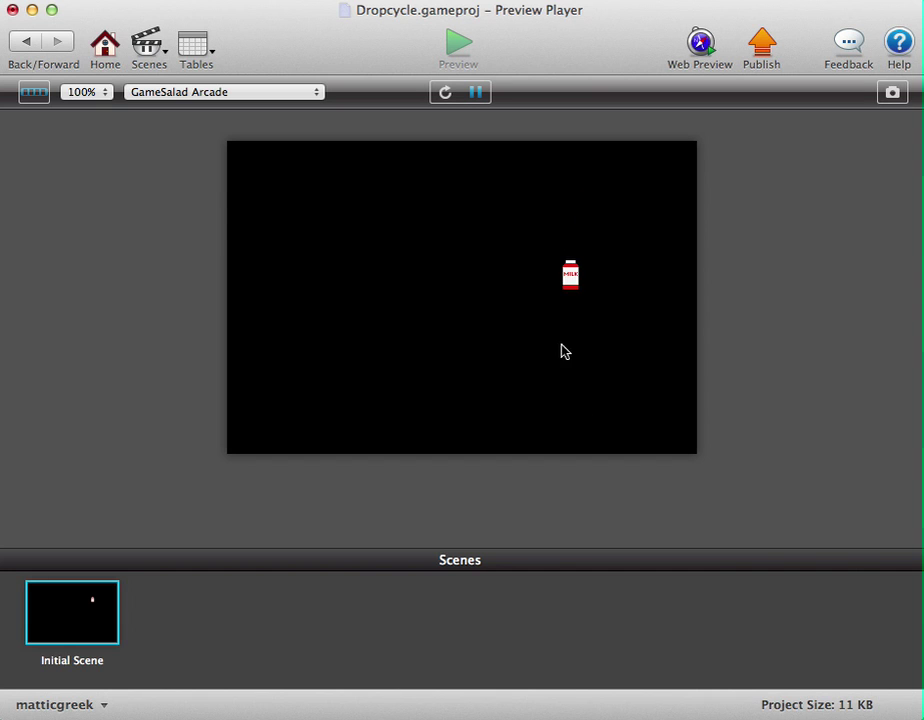
click(574, 398)
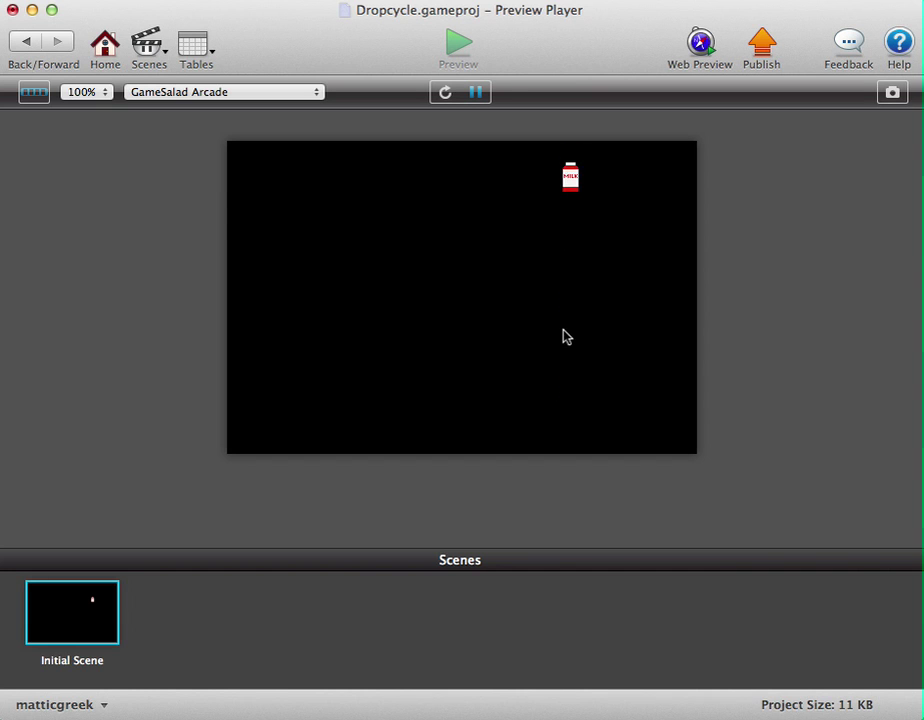
click(571, 340)
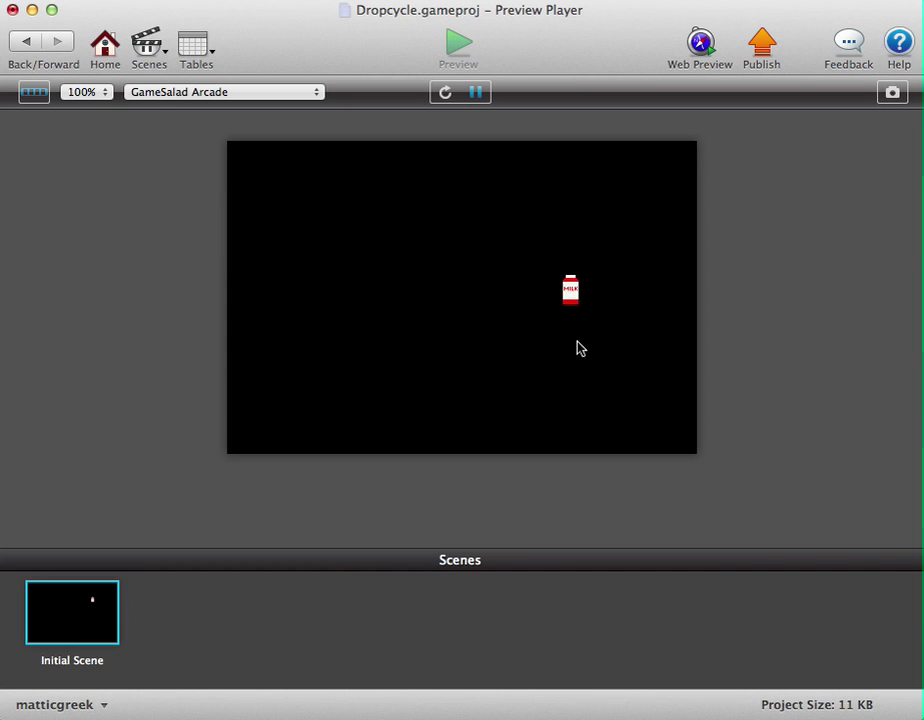
click(574, 330)
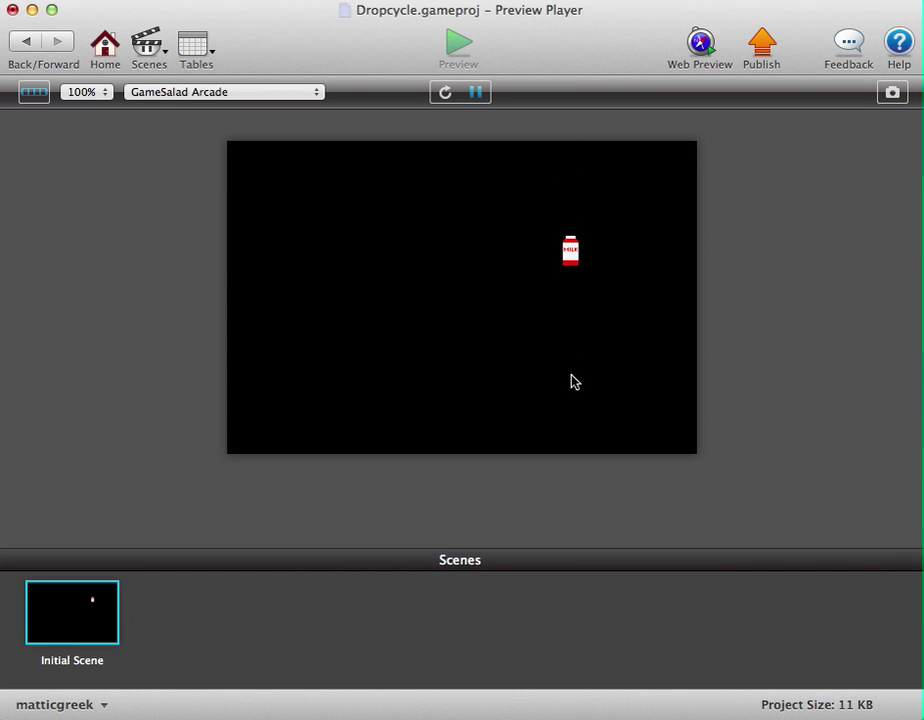
click(577, 369)
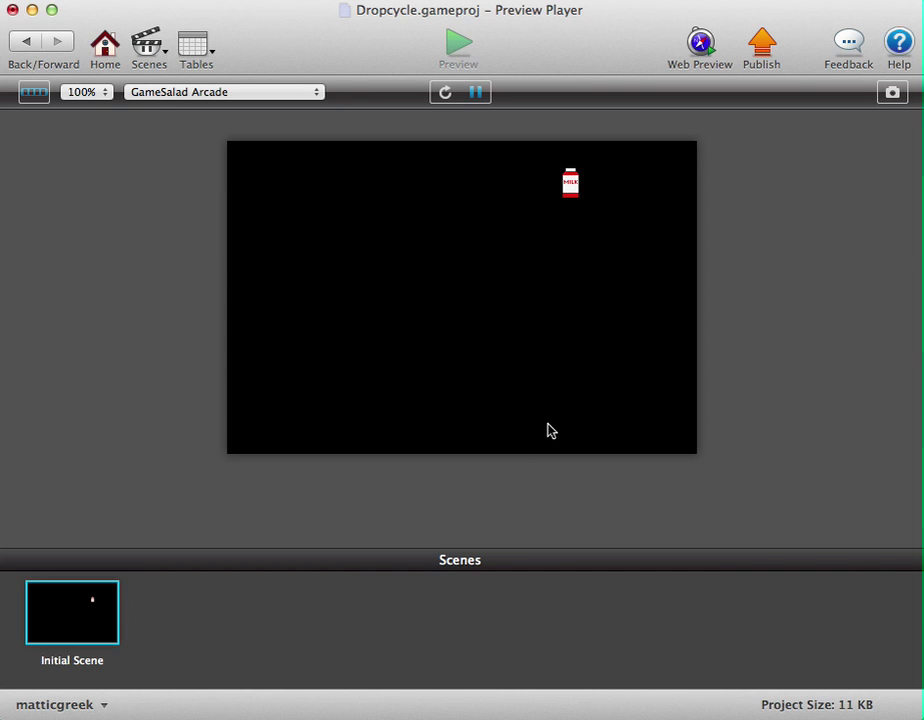
click(574, 370)
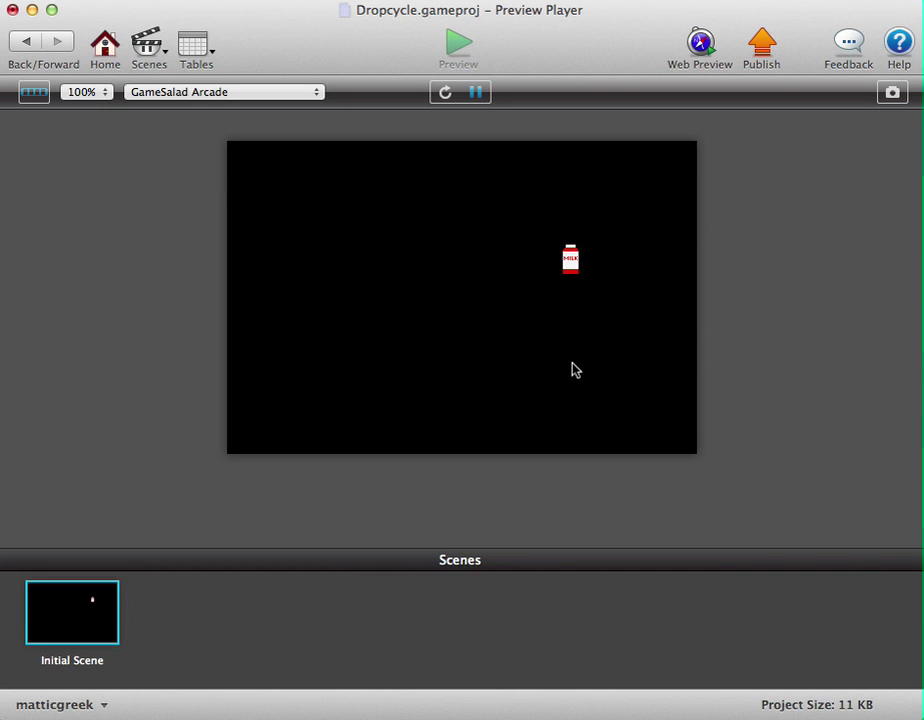
click(573, 363)
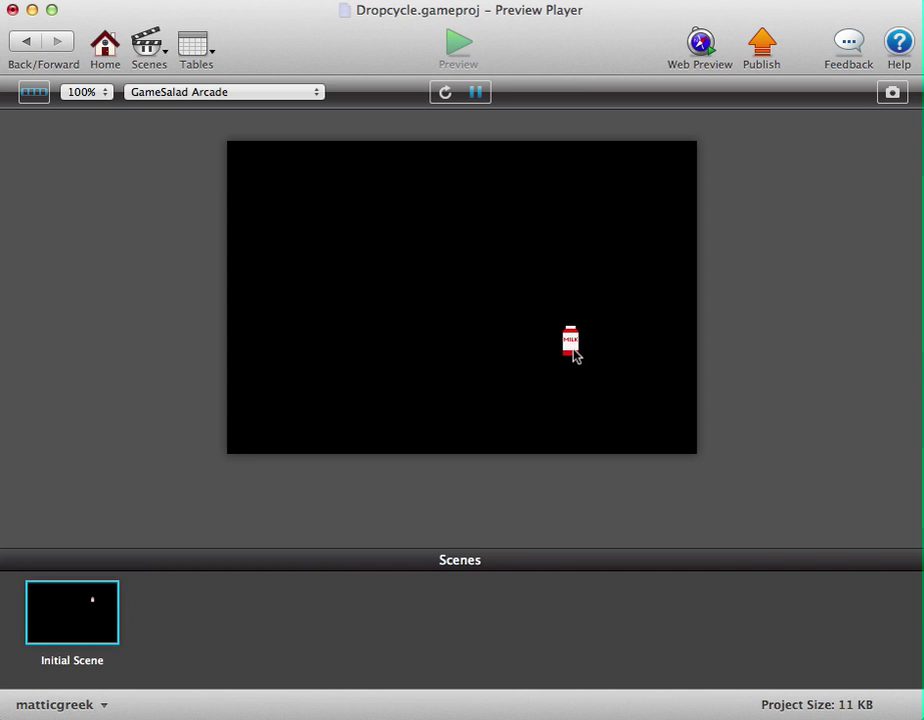
click(575, 354)
click(578, 263)
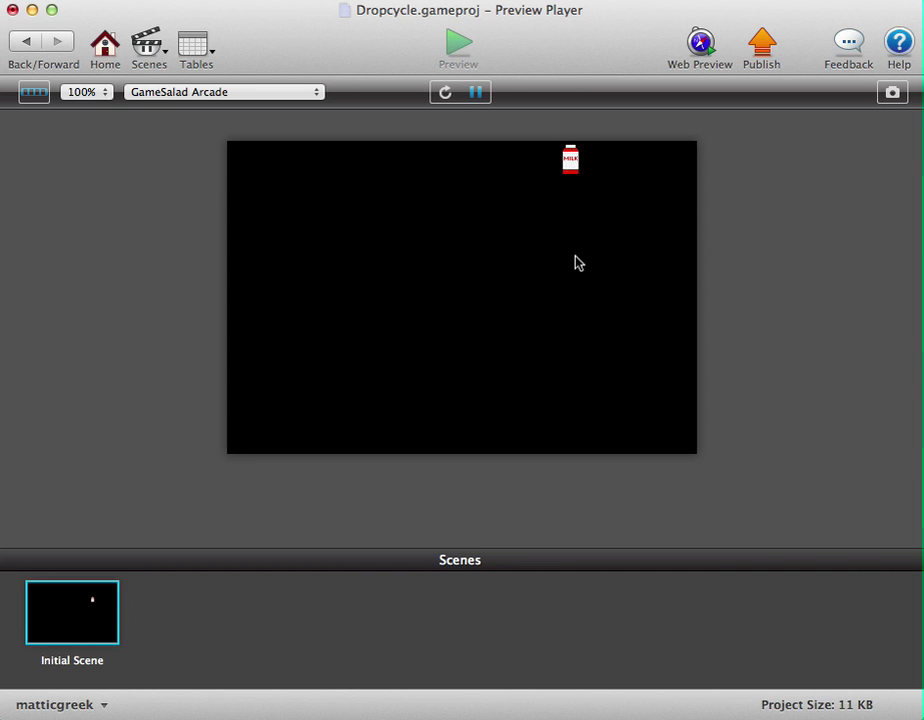
click(577, 262)
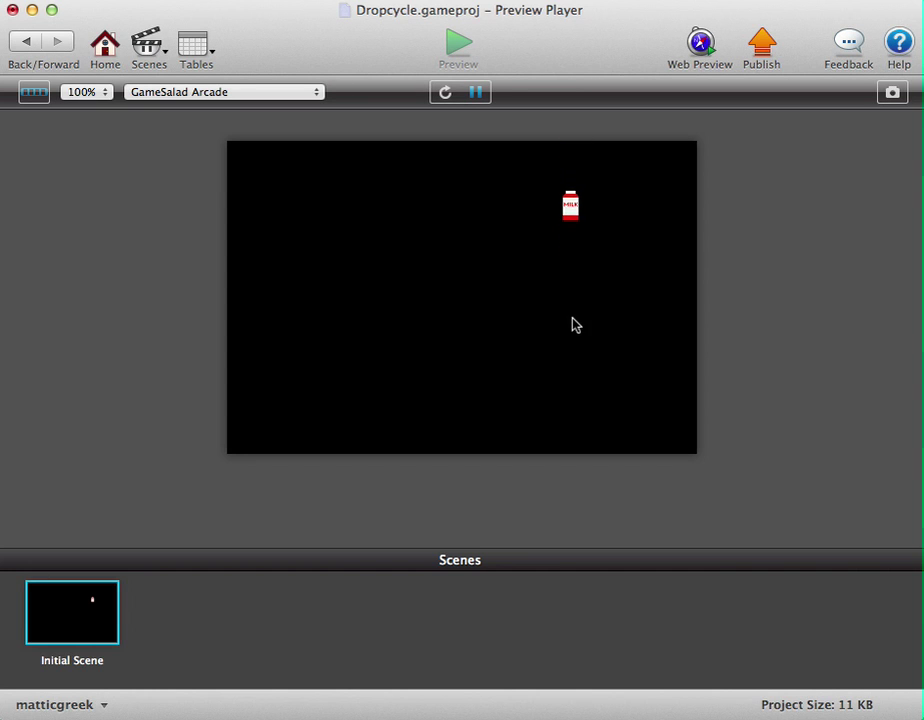
click(571, 306)
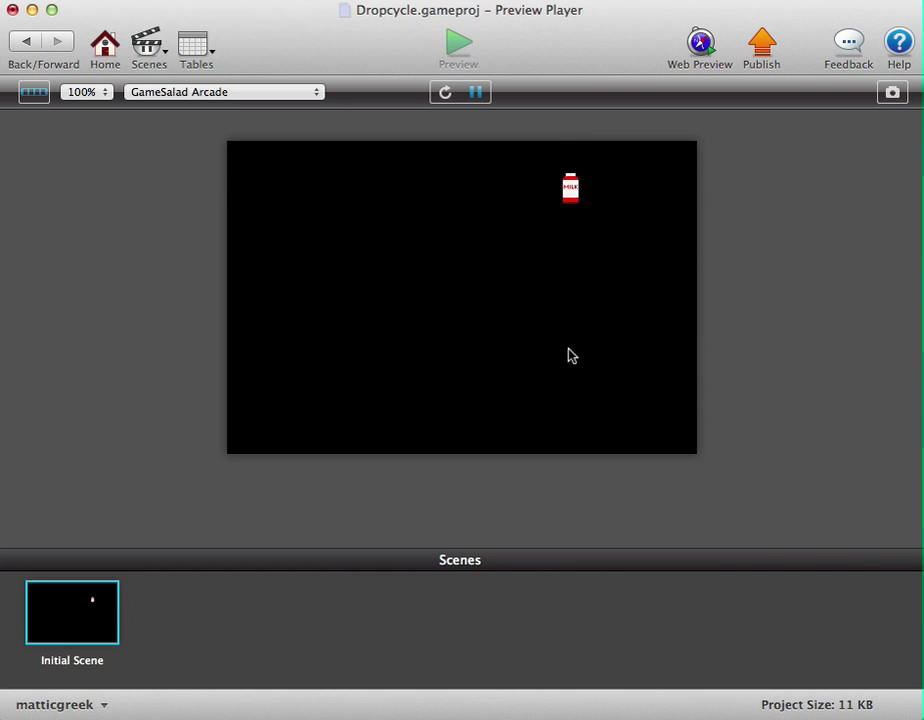
click(571, 302)
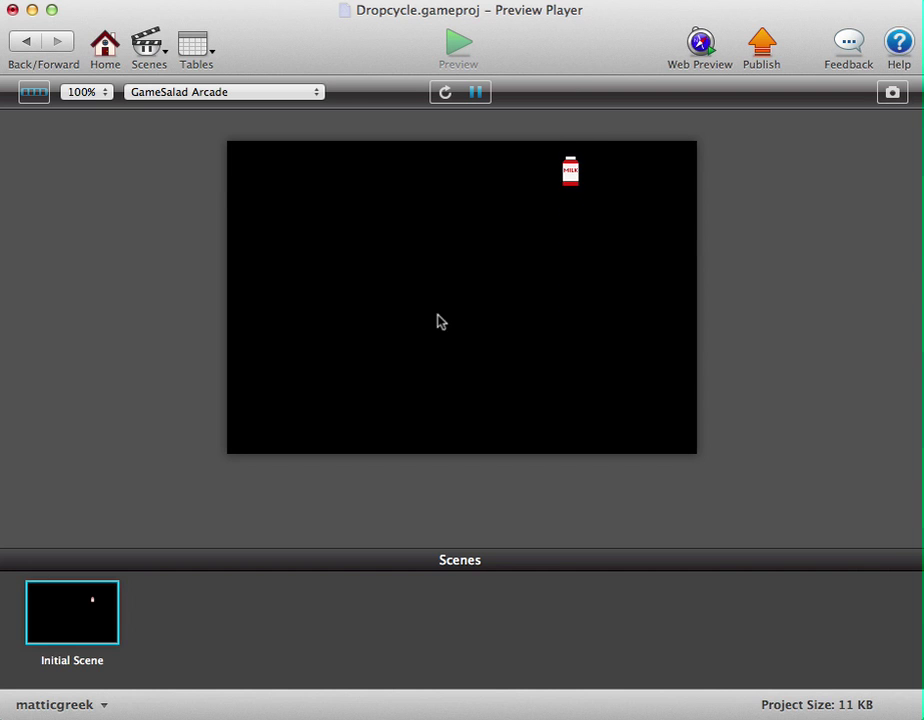
click(573, 322)
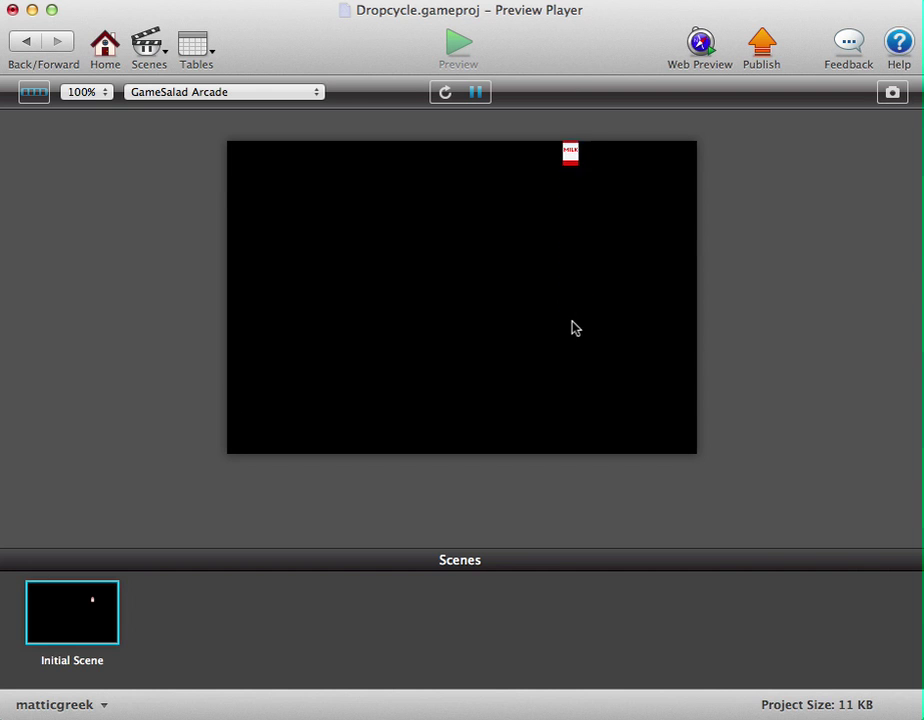
click(573, 280)
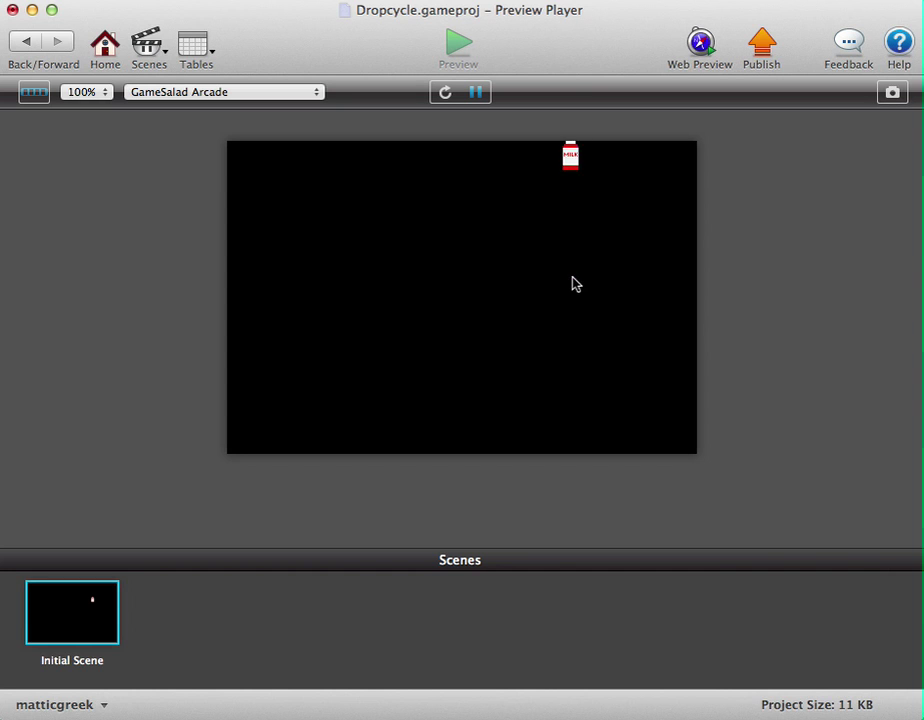
click(574, 290)
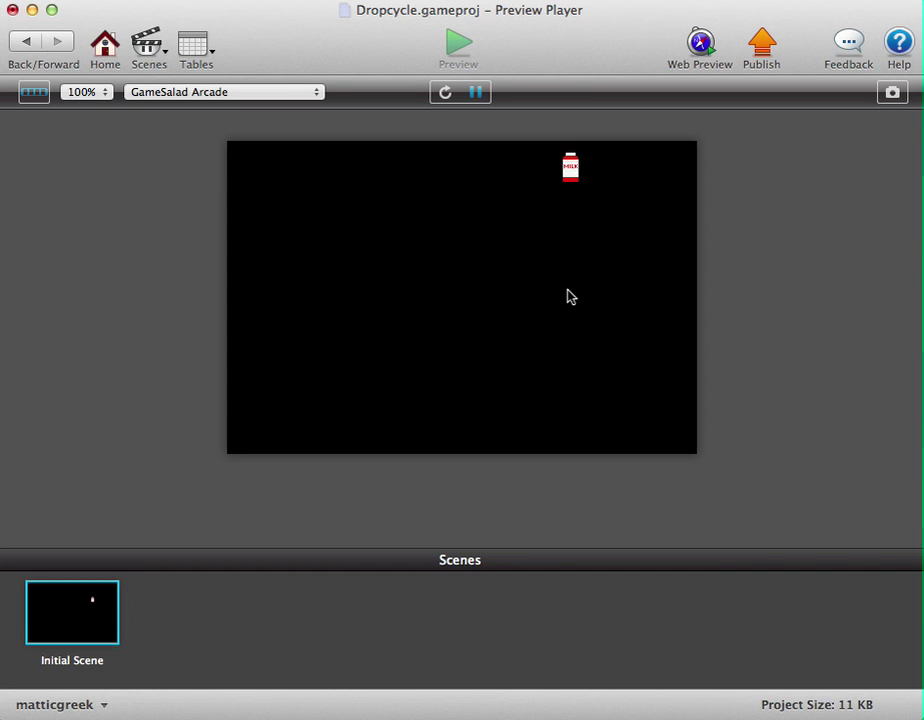
Return to the milk actor's prototype and add a second Change Attribute behavior to the rule, targeting self.Position.X.
click(576, 287)
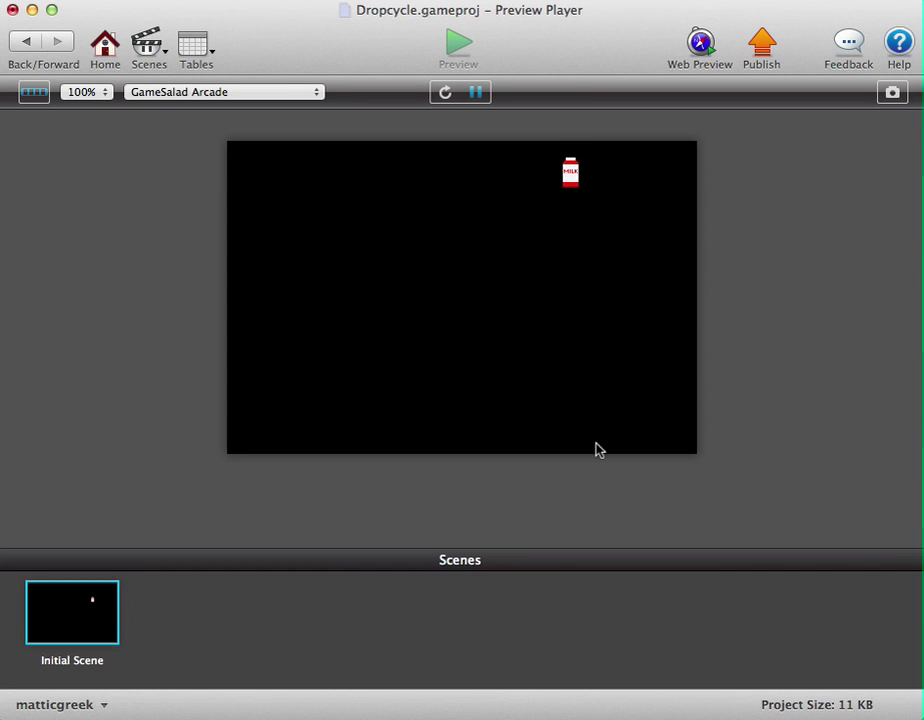
click(20, 45)
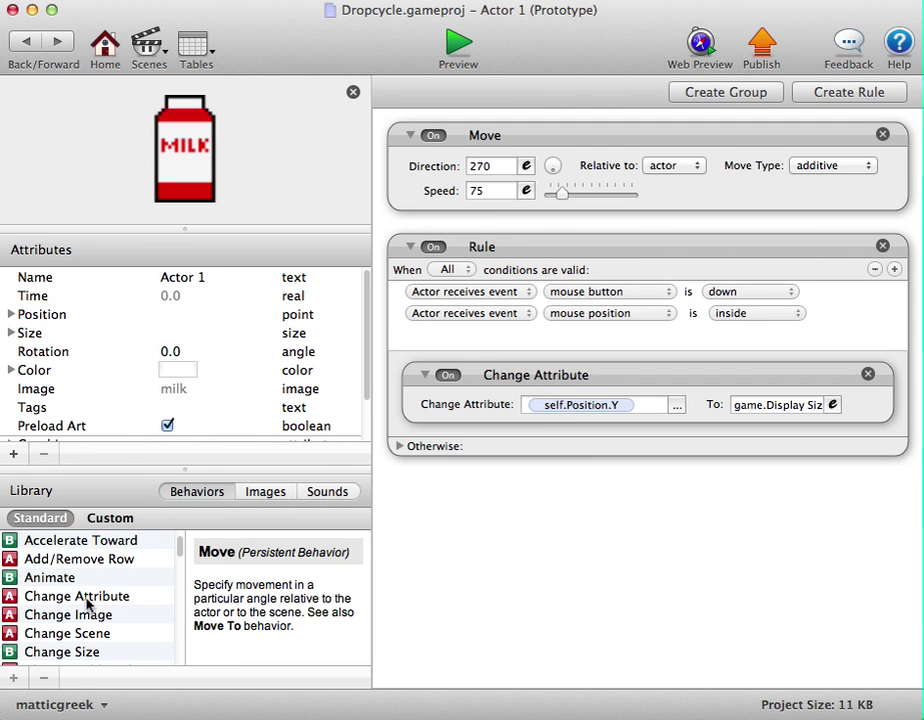
drag(87, 603, 540, 454)
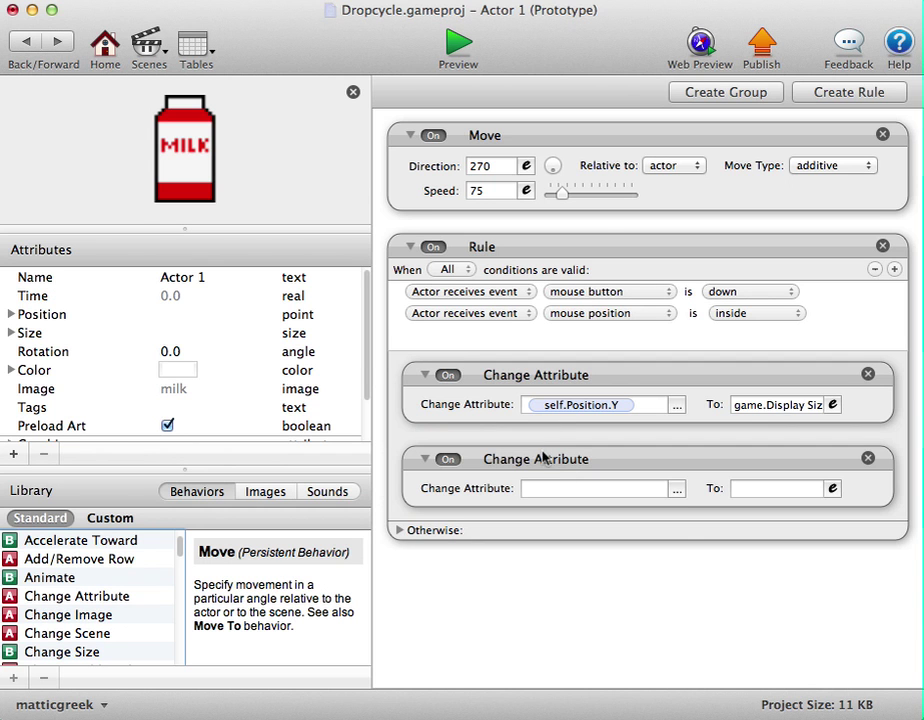
click(680, 497)
drag(697, 490, 456, 455)
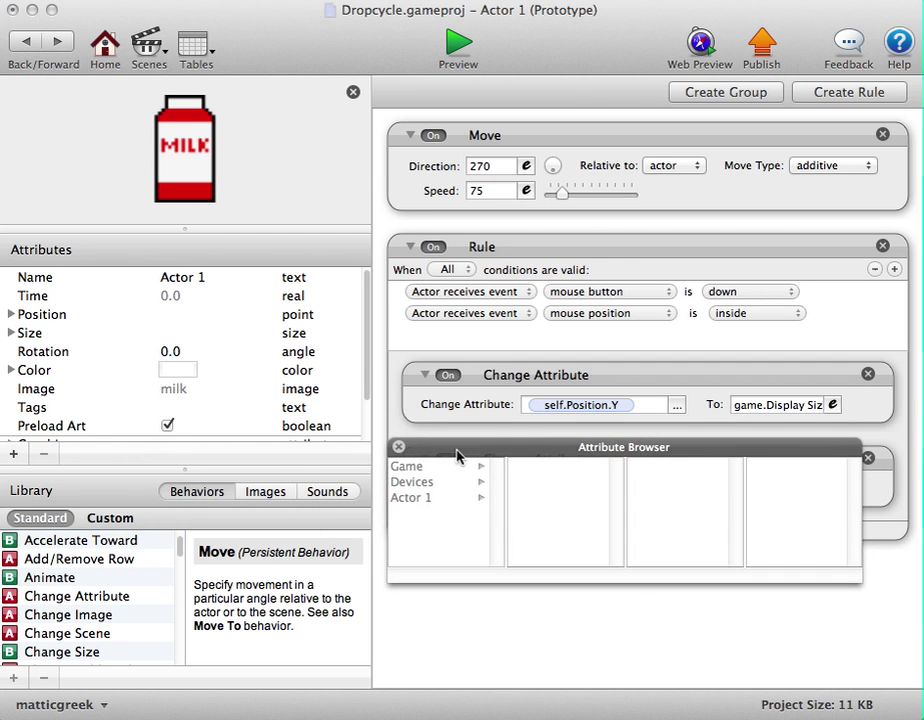
click(422, 498)
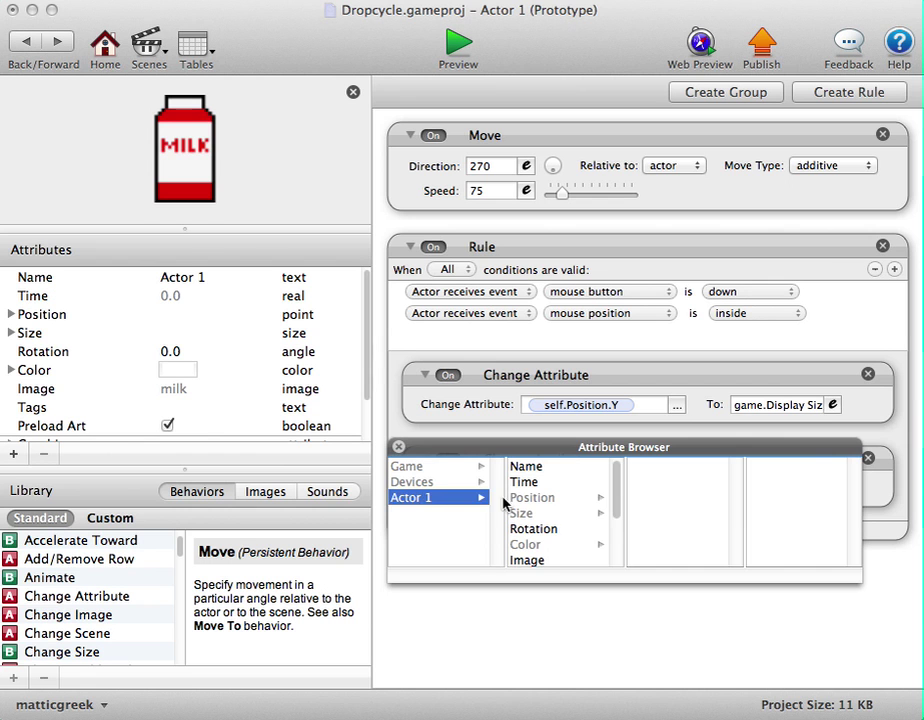
click(540, 497)
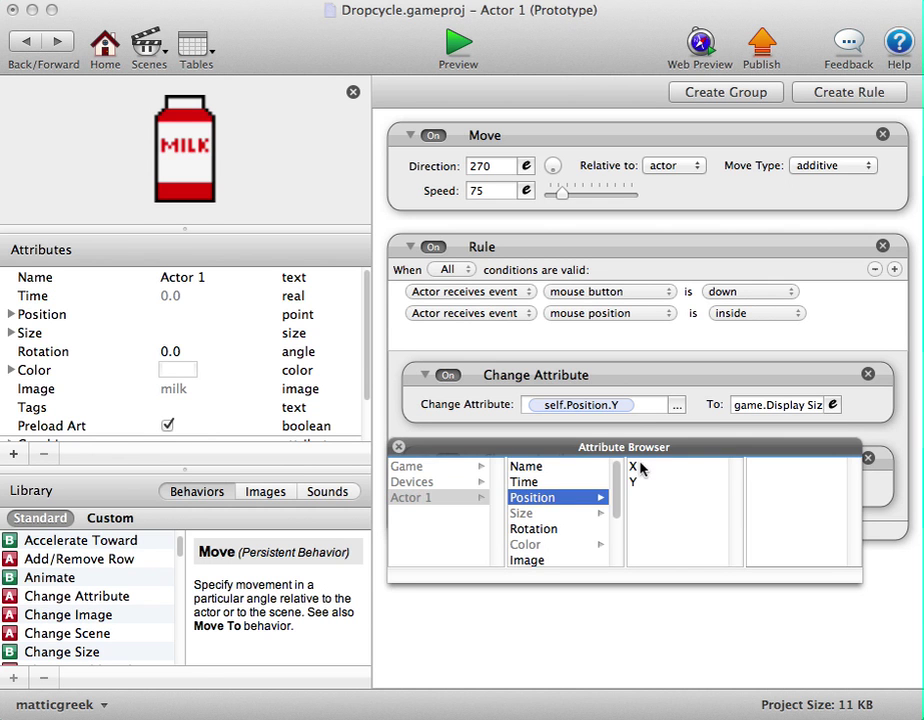
double_click(637, 468)
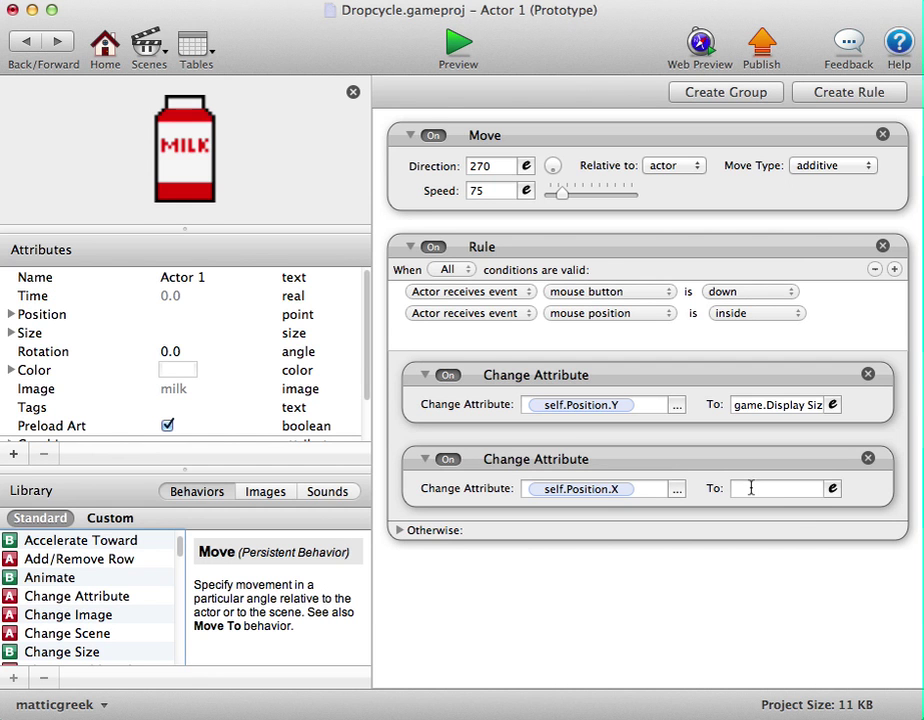
Start an expression for the new self.Position.X value with the random function, using 0 as its minimum.
click(832, 488)
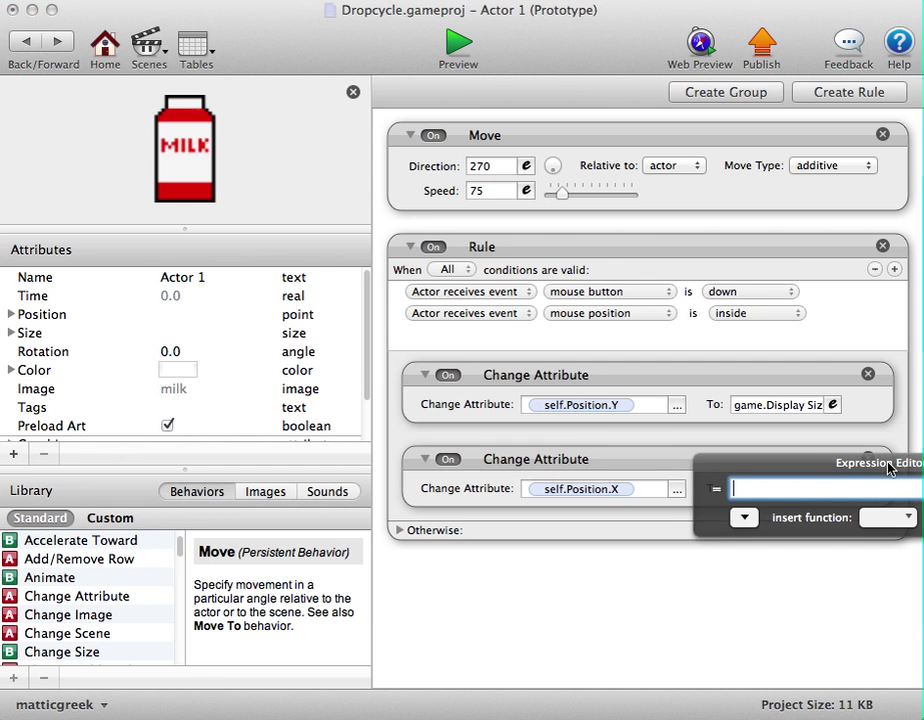
drag(889, 469, 600, 152)
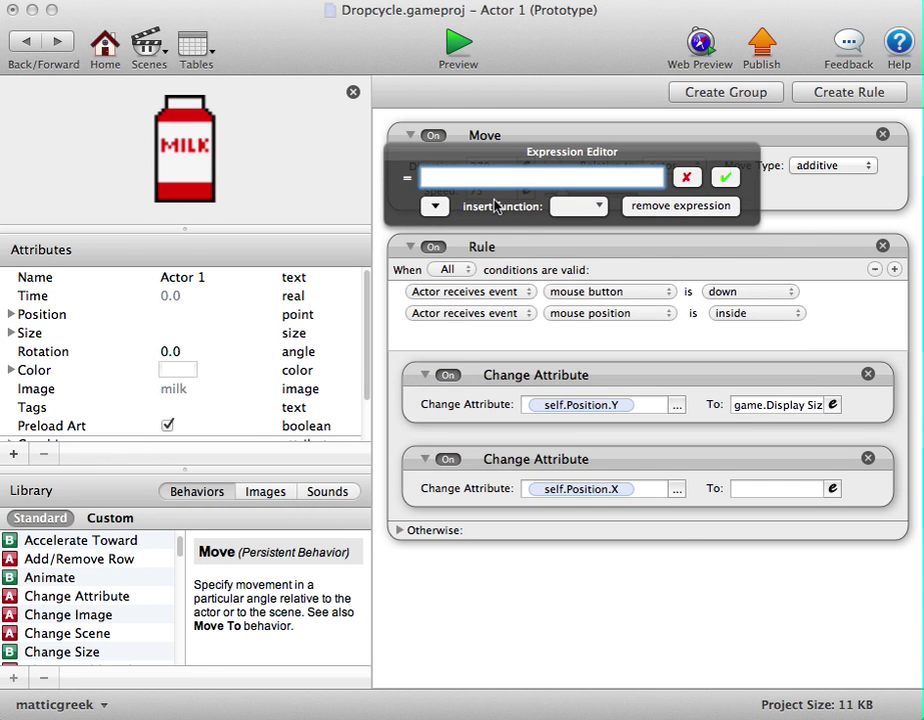
click(599, 207)
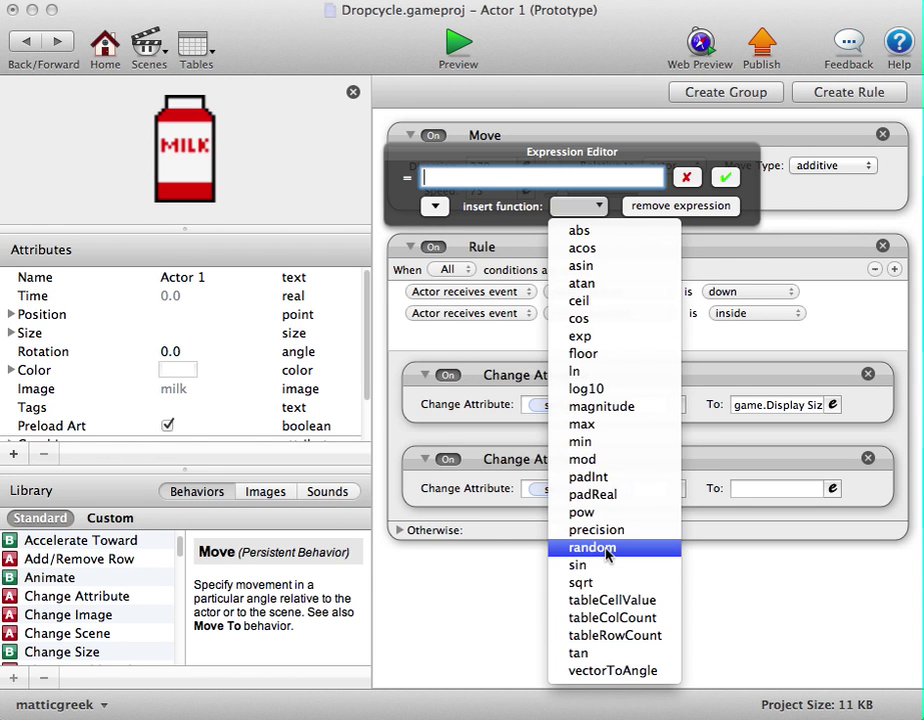
click(600, 548)
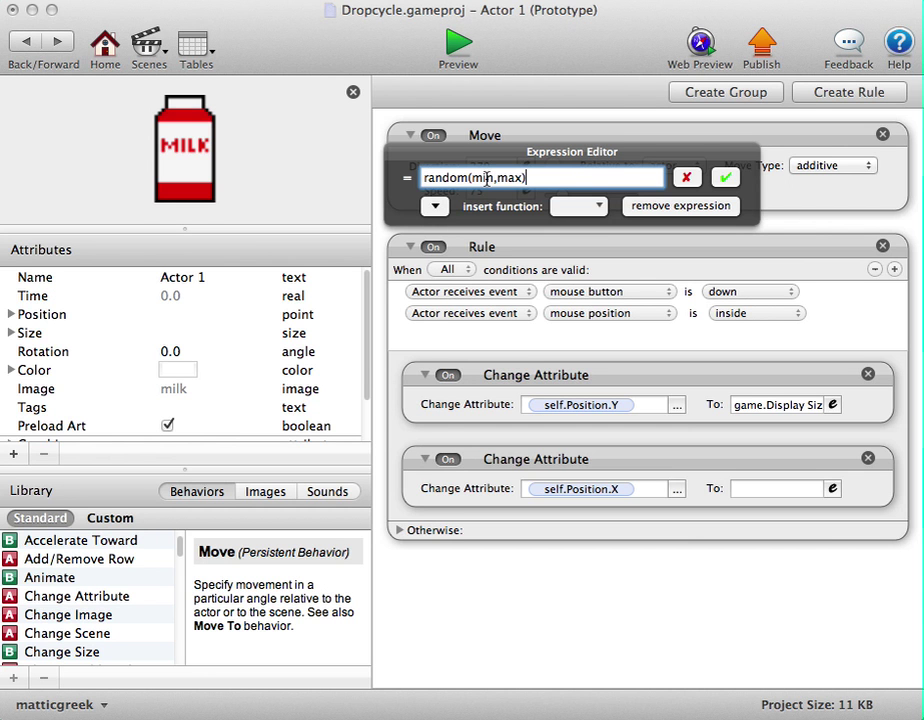
double_click(486, 178)
text(0)
Replace the random function's max argument with game.Display Size.Width and accept the expression.
double_click(496, 178)
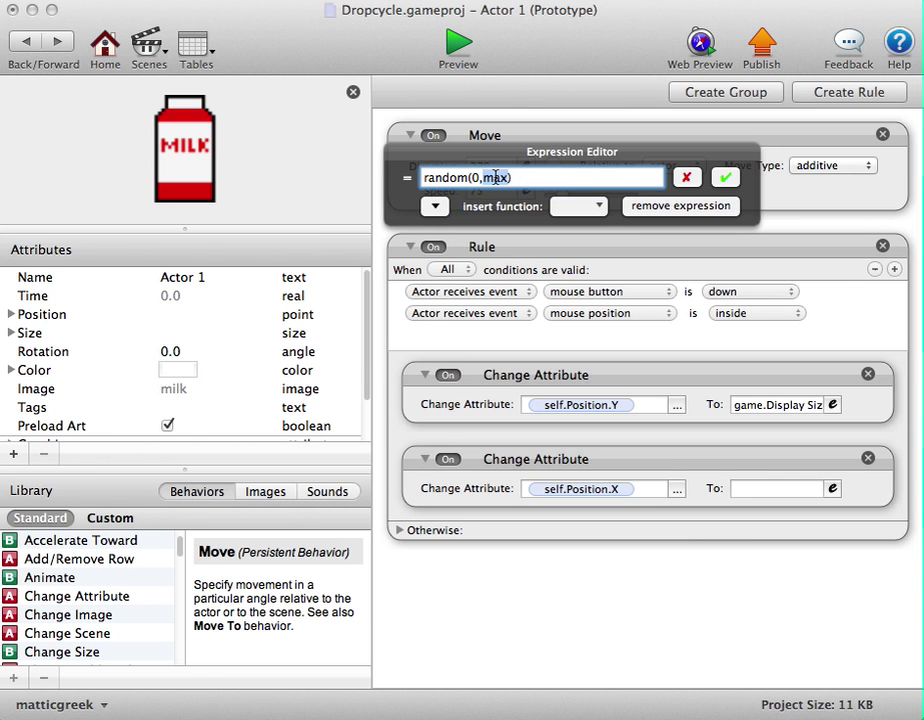
click(600, 206)
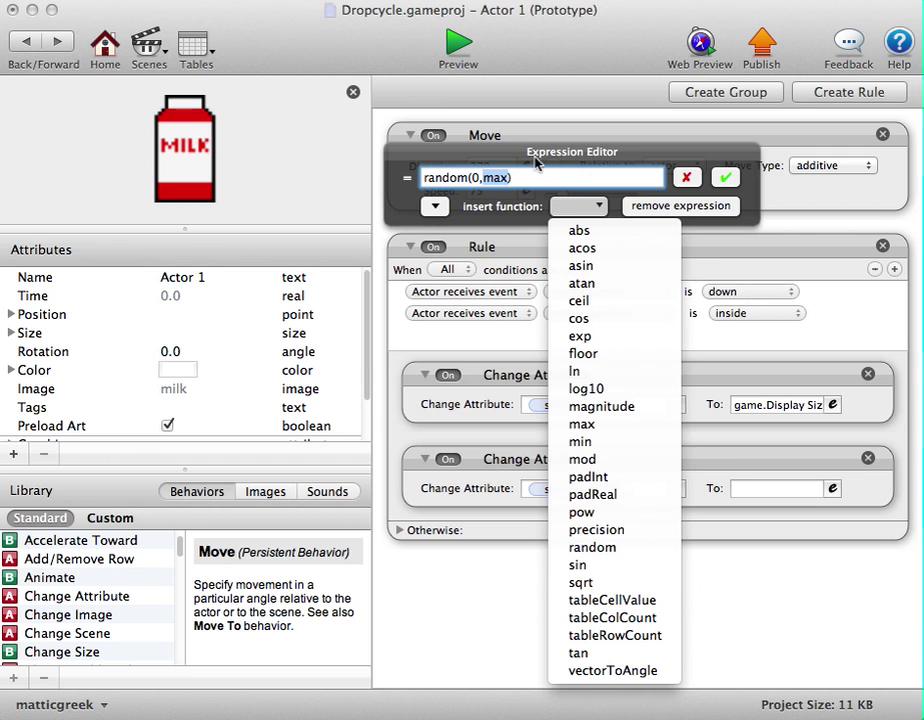
click(555, 180)
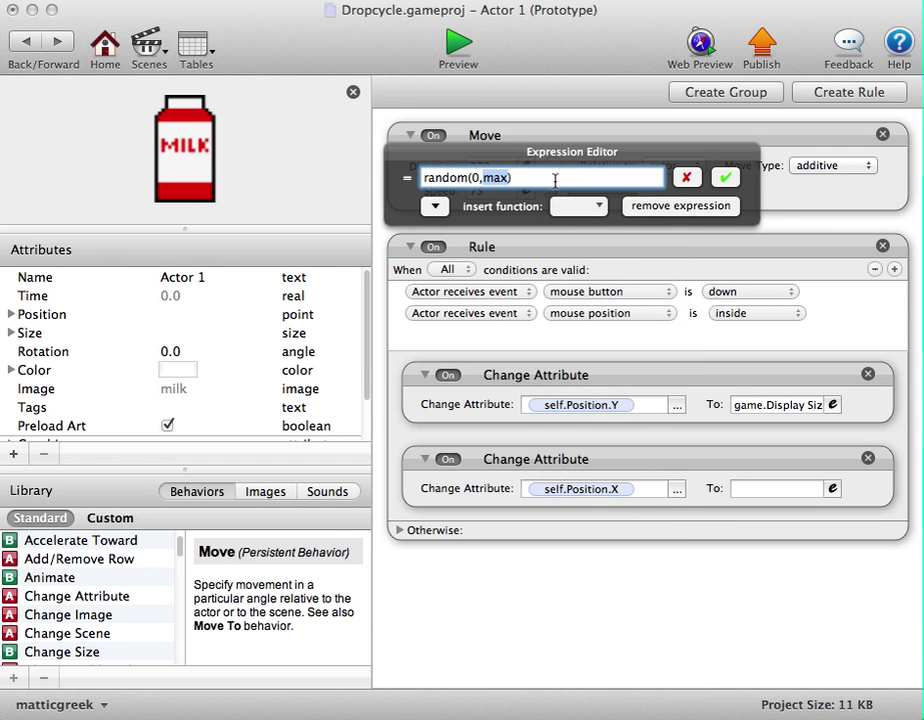
click(436, 208)
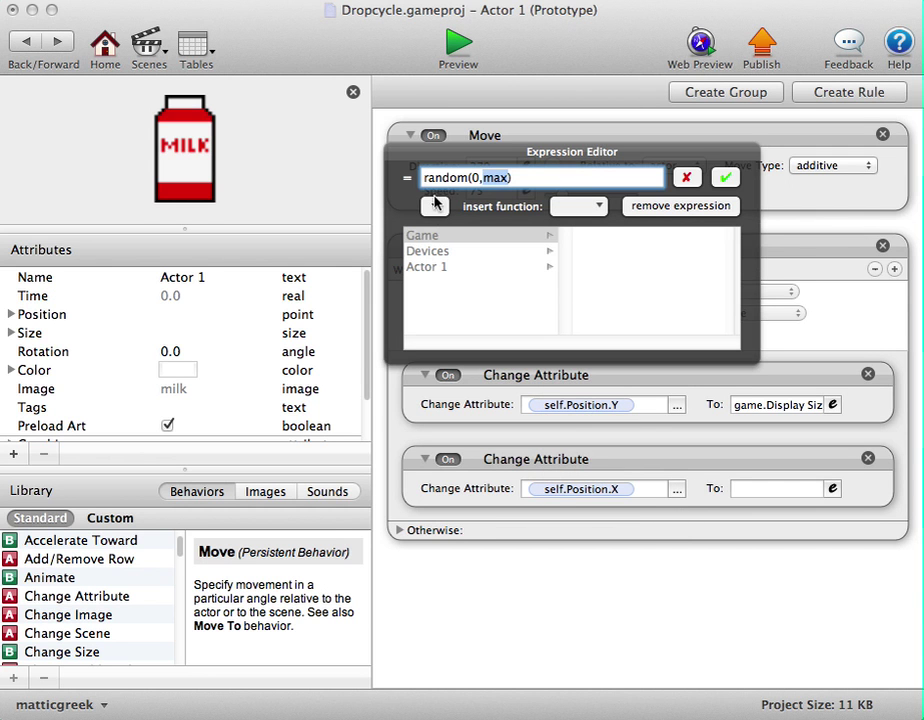
click(436, 238)
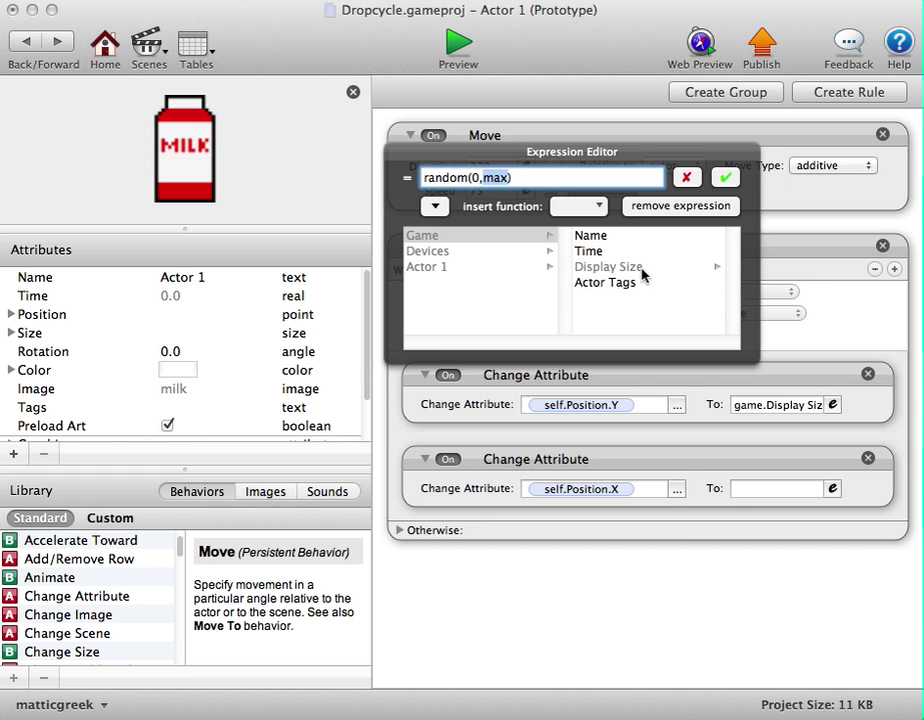
click(641, 268)
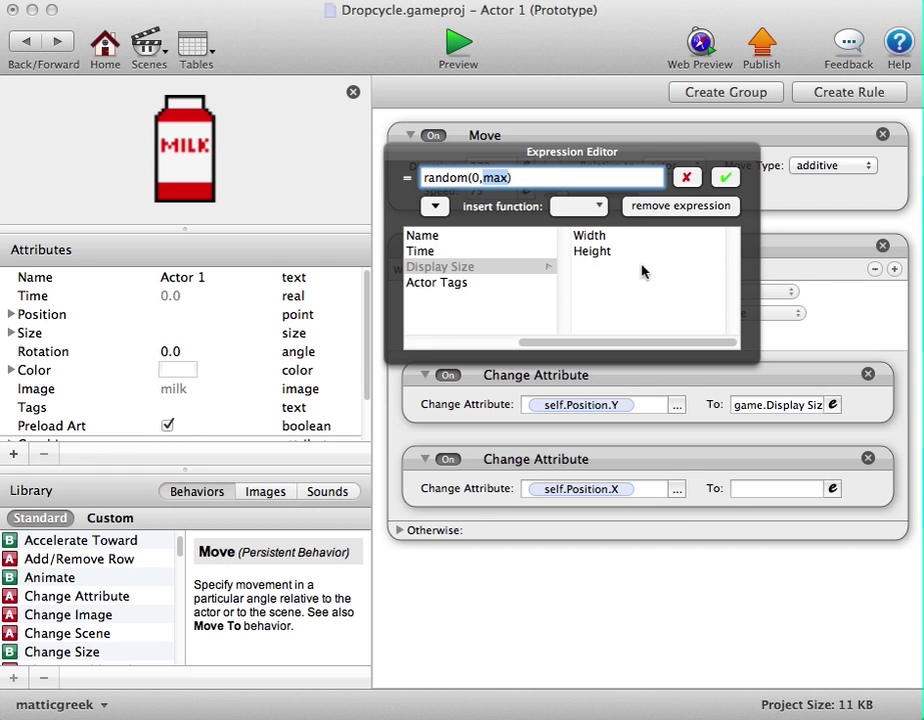
click(593, 238)
double_click(592, 237)
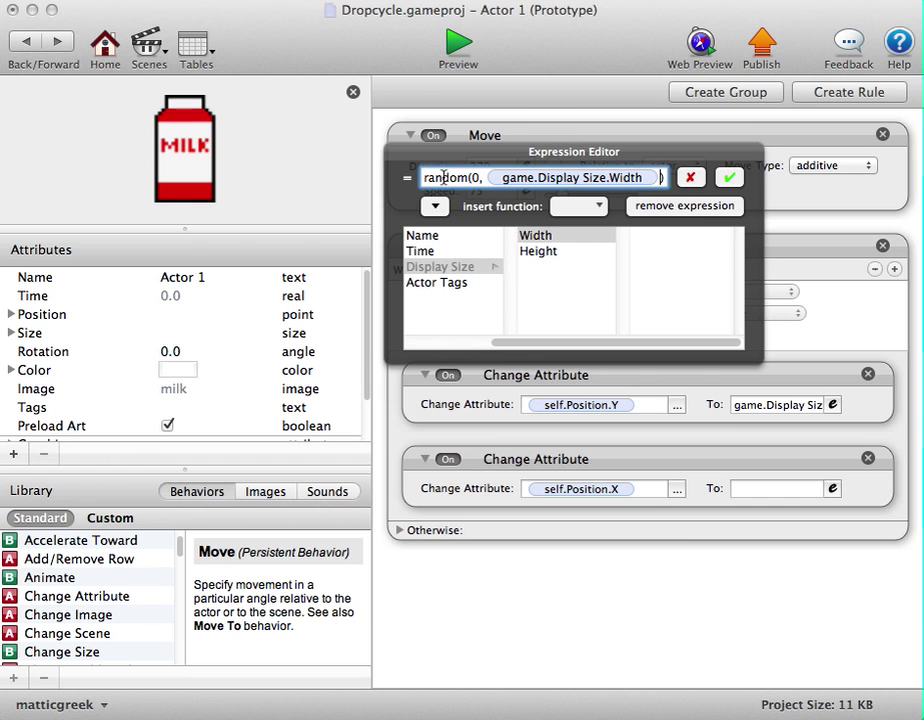
click(731, 178)
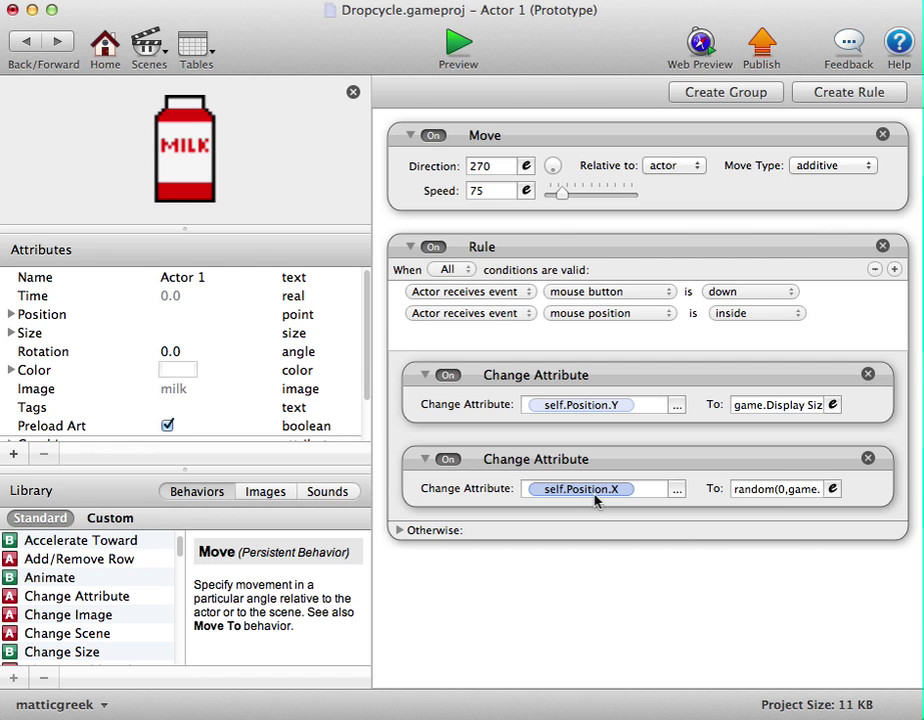
Preview the scene and test the random horizontal repositioning by repeatedly catching the falling milk carton with the mouse.
click(463, 47)
click(569, 314)
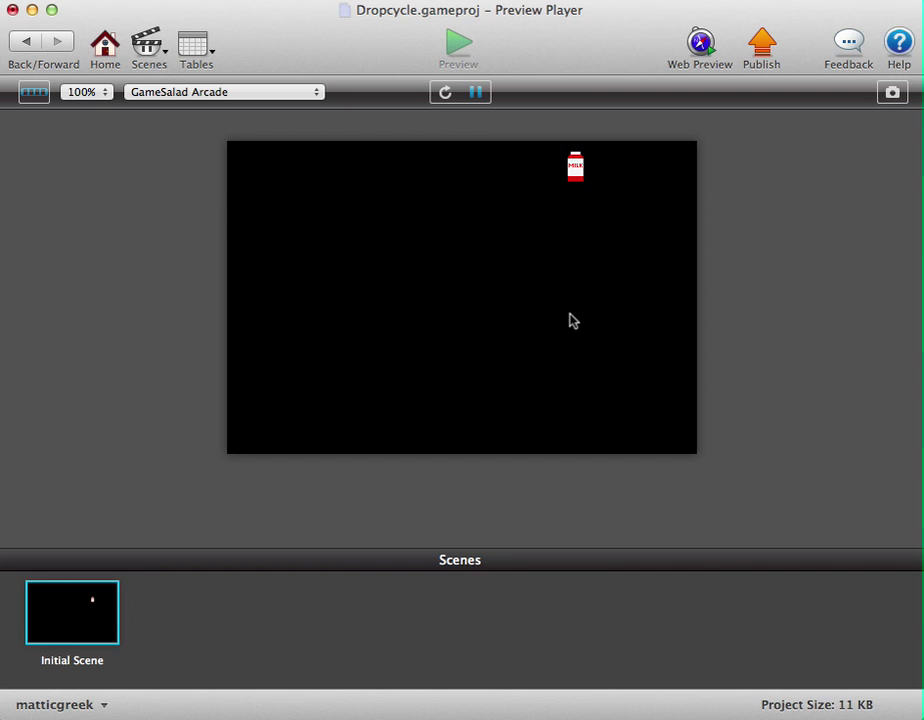
click(580, 252)
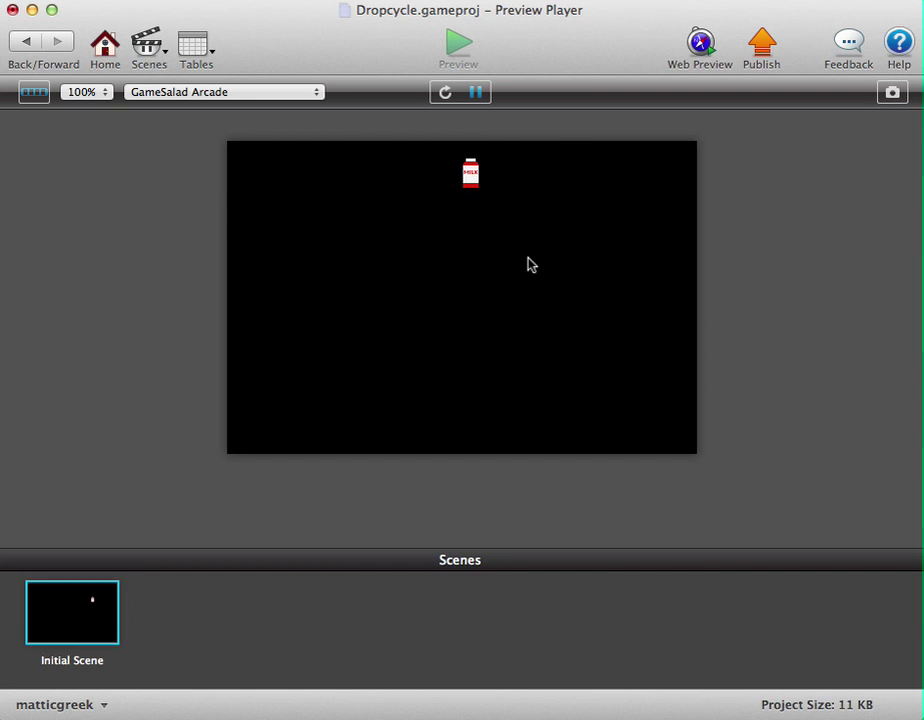
click(471, 289)
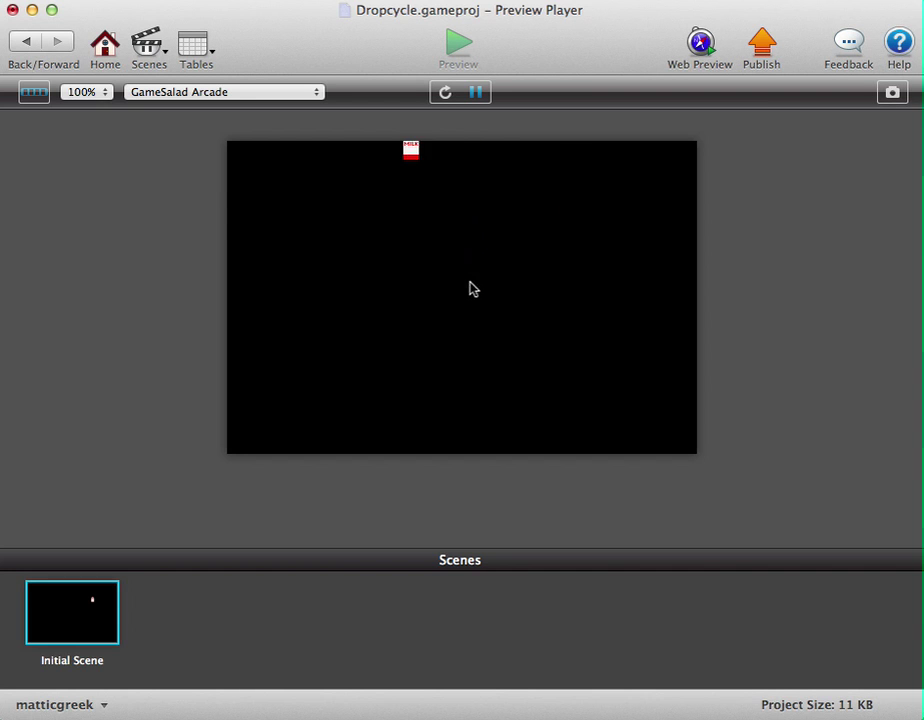
click(416, 292)
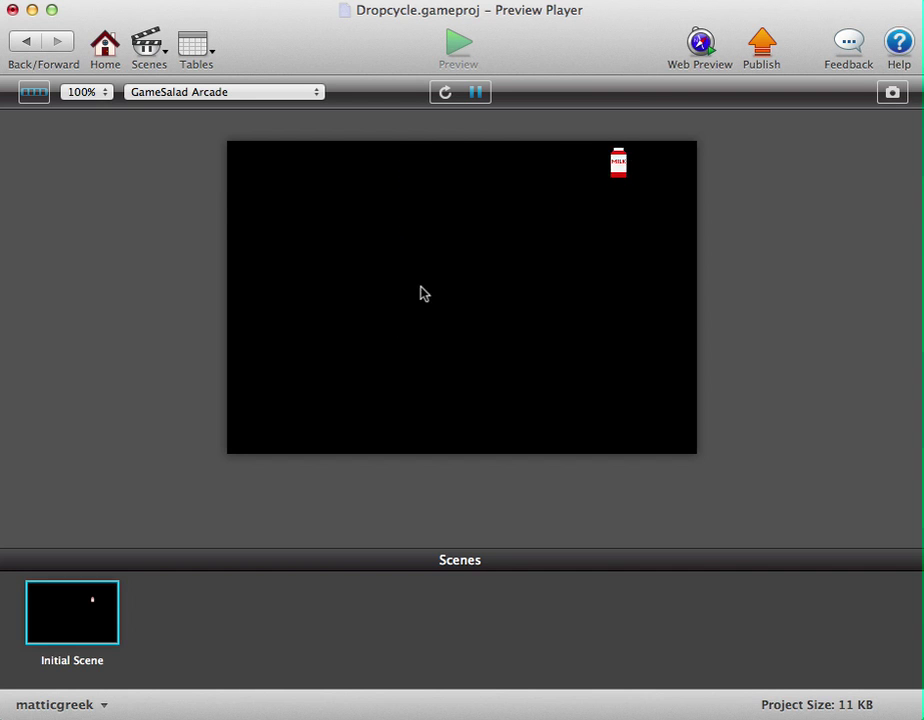
click(620, 358)
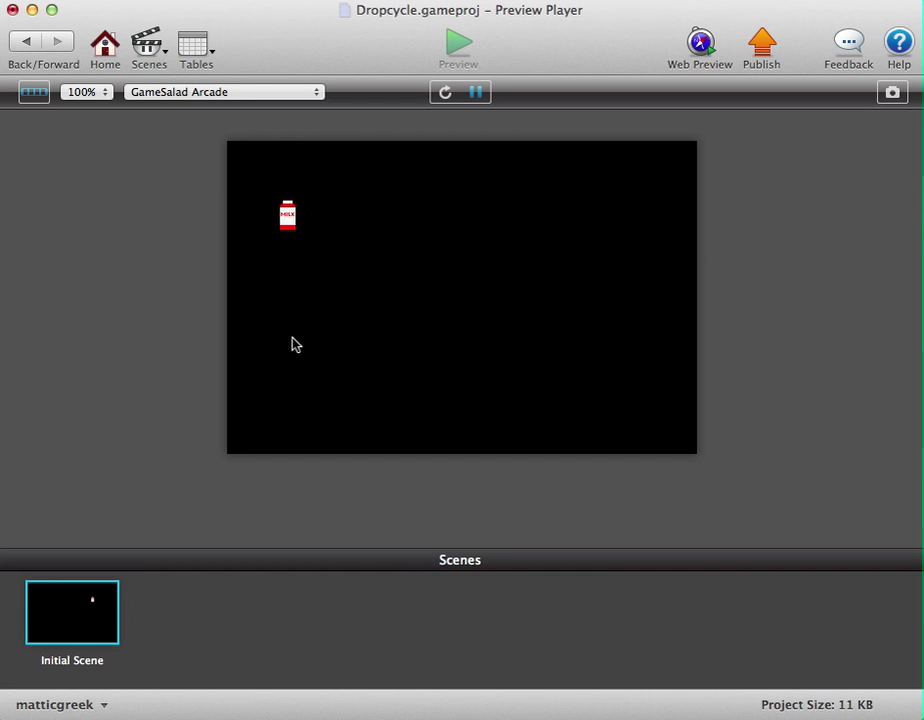
click(289, 300)
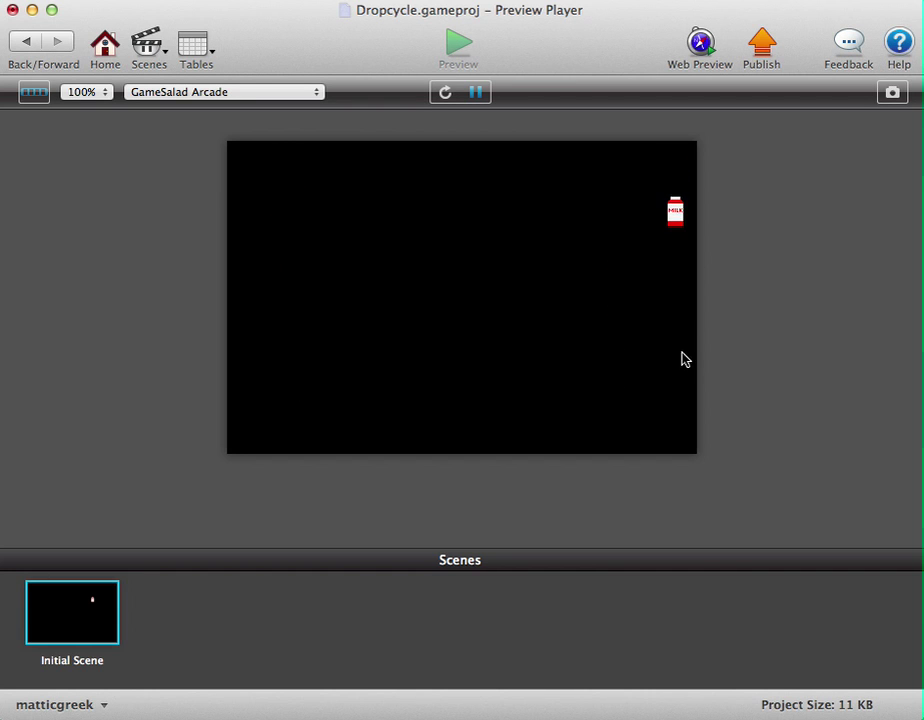
click(681, 306)
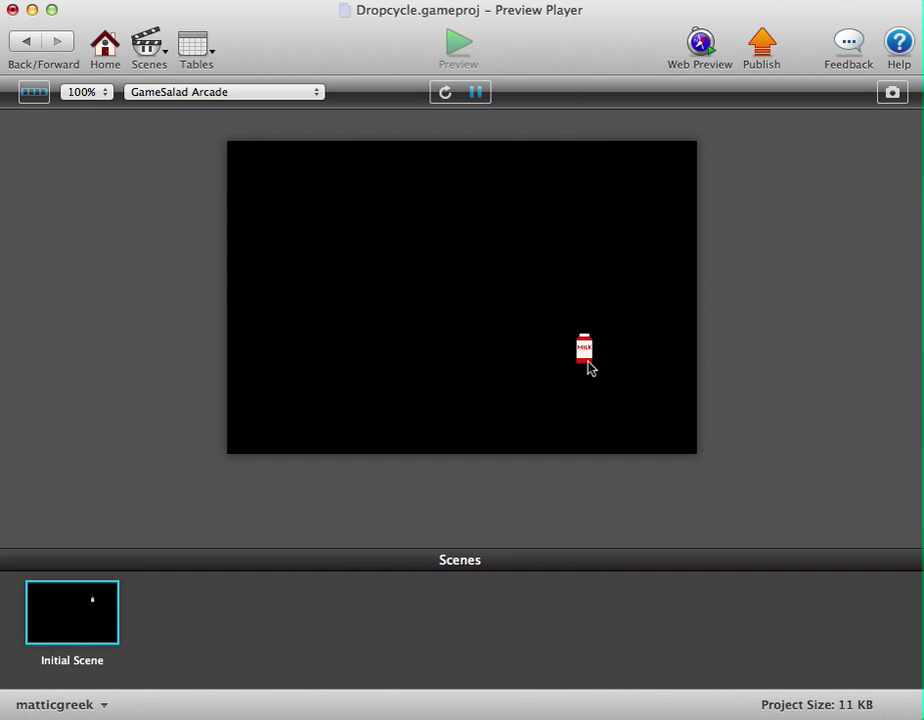
click(588, 366)
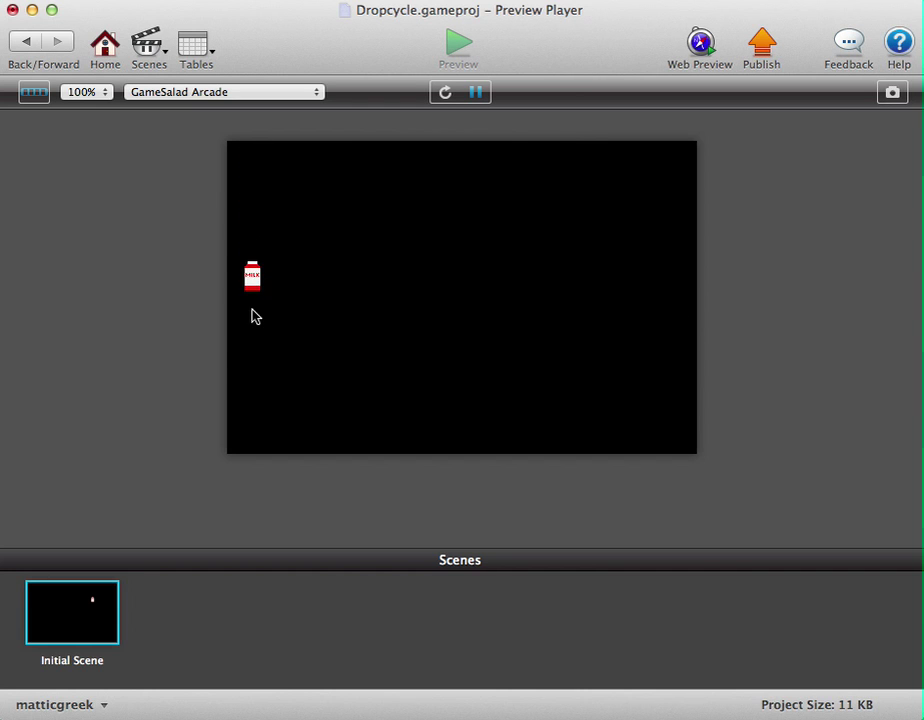
click(254, 306)
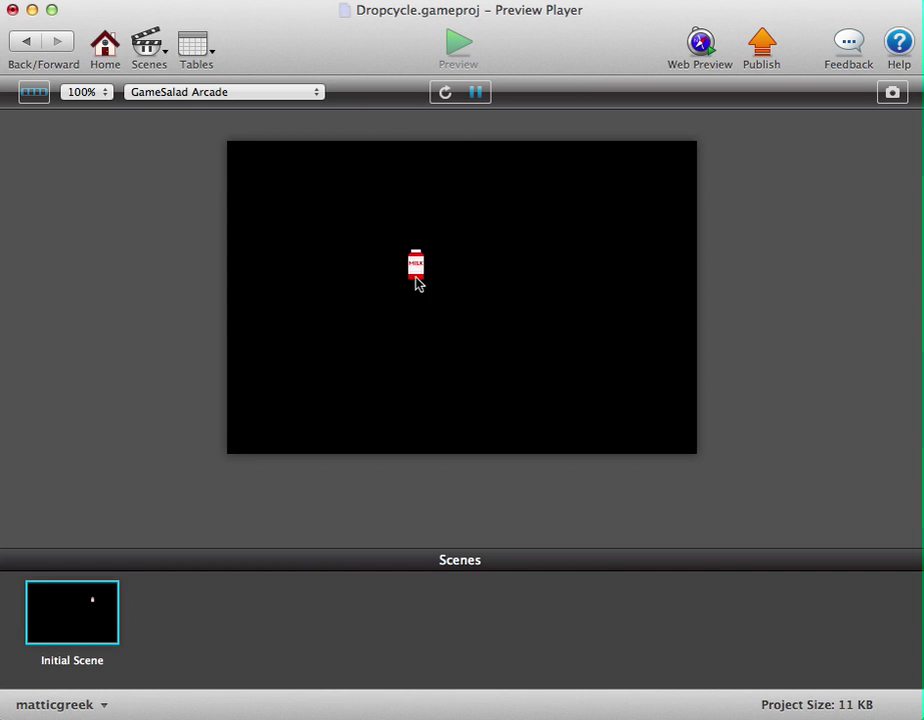
click(419, 283)
click(458, 245)
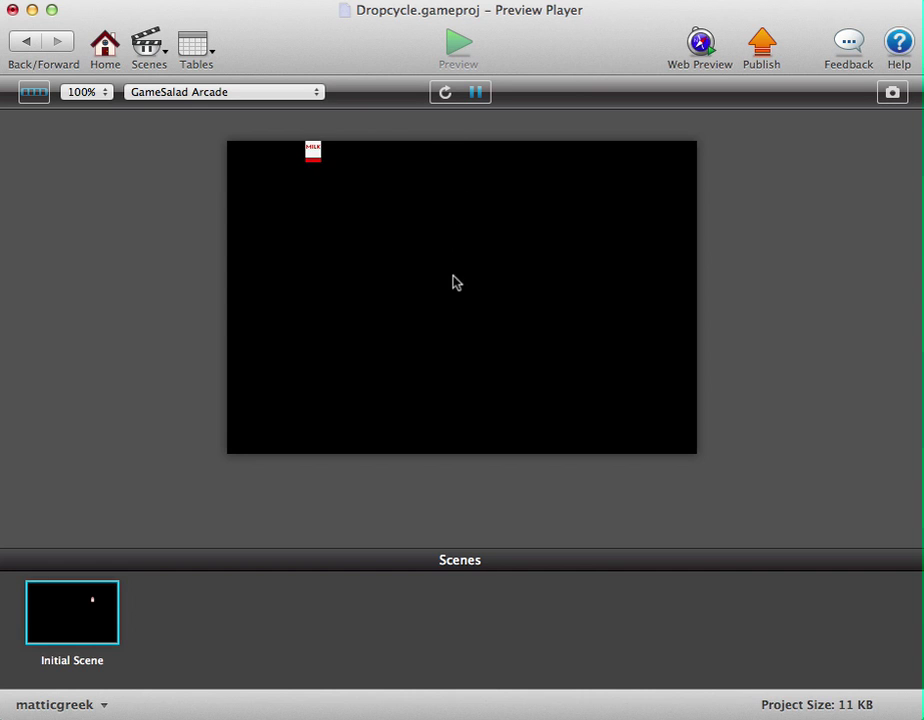
click(312, 270)
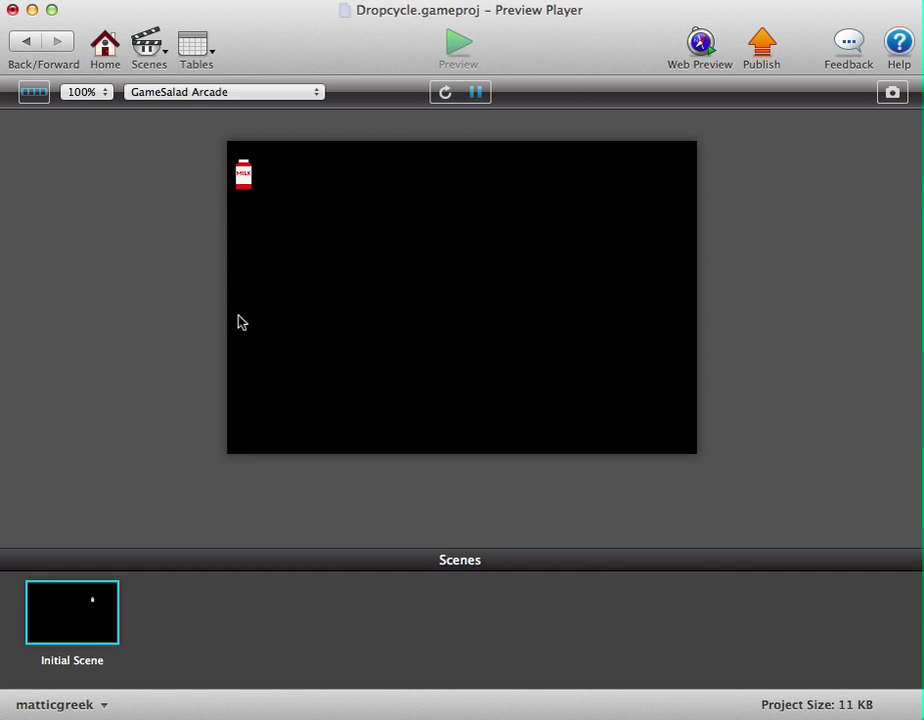
click(246, 285)
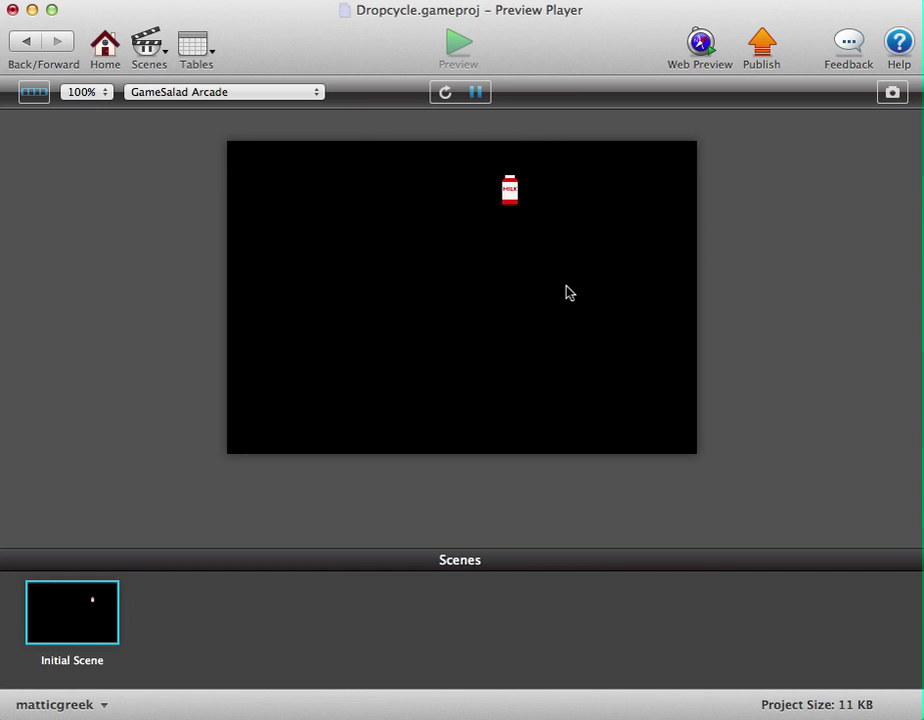
click(512, 282)
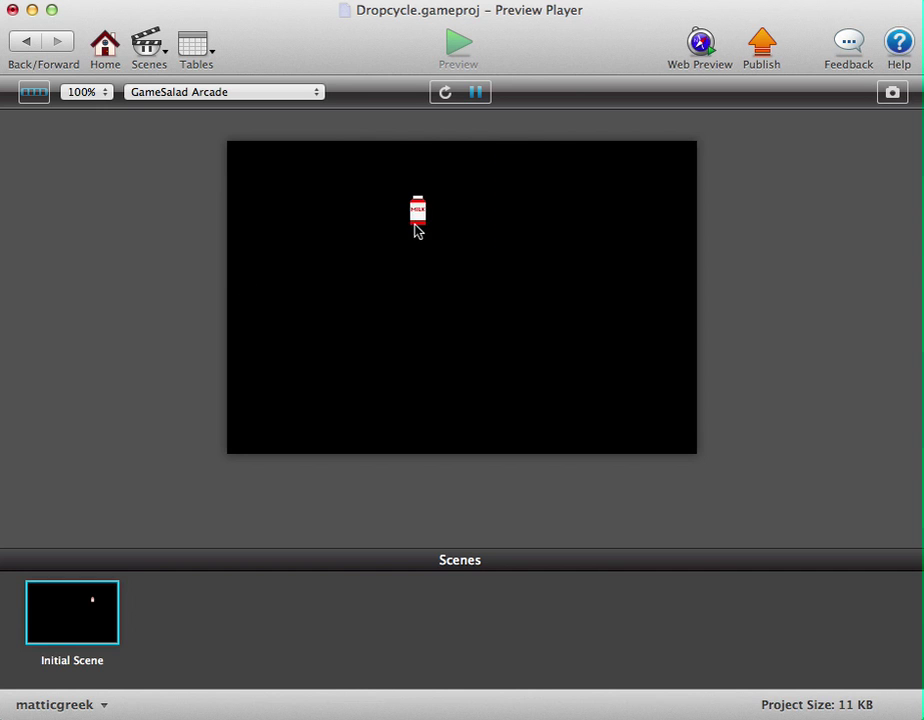
click(415, 232)
Leave the preview and the actor's prototype for the Initial Scene, and show the project's images in the library.
click(26, 41)
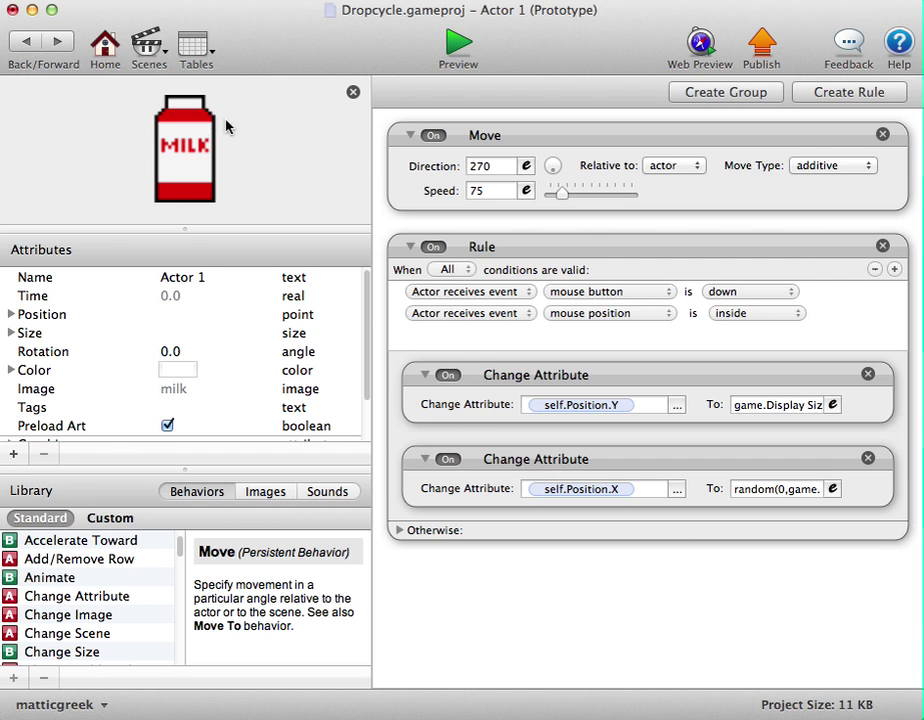
click(26, 41)
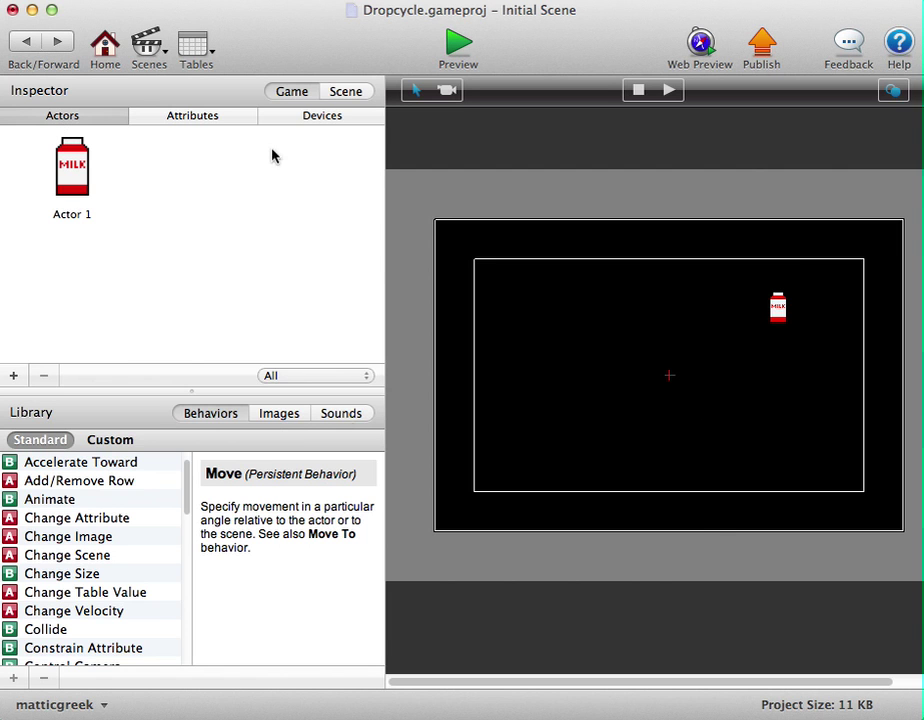
click(284, 416)
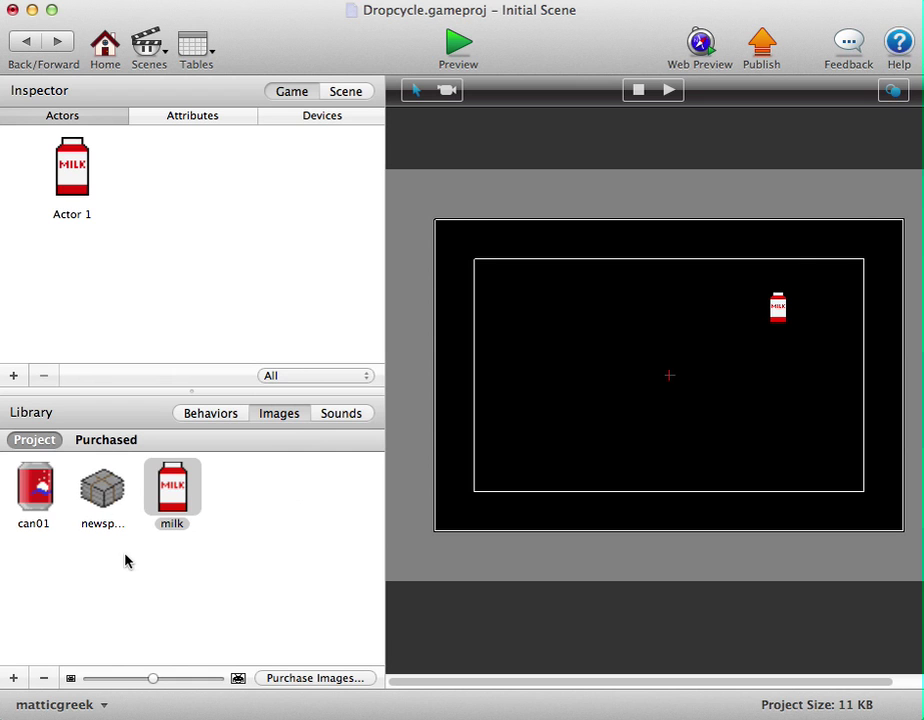
Create actors from the can01 and newspaper images and place one of each in the scene alongside the milk carton.
click(96, 478)
click(29, 499)
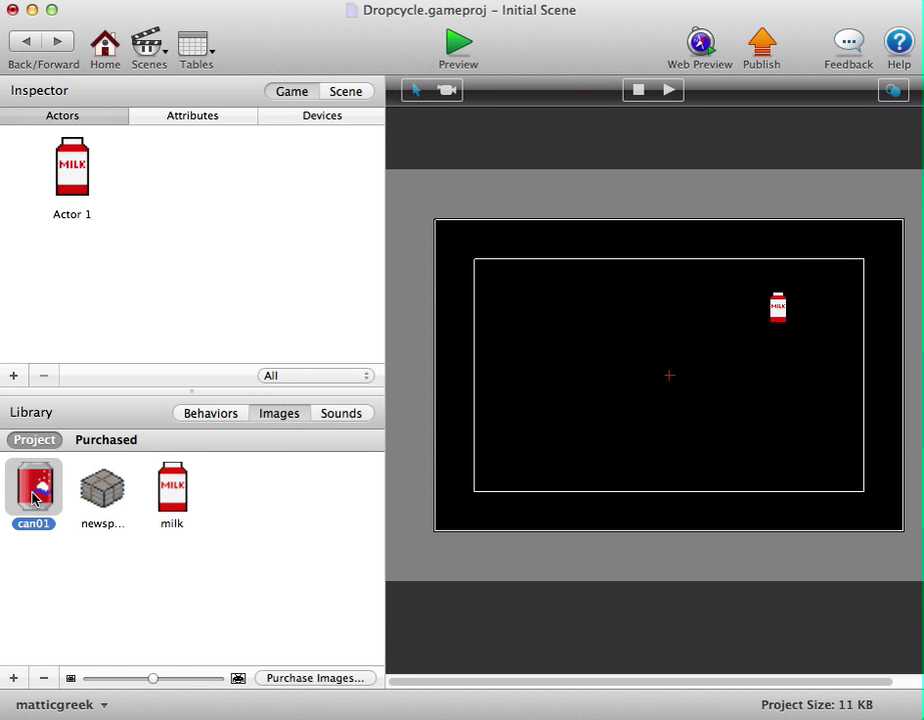
drag(33, 497, 175, 183)
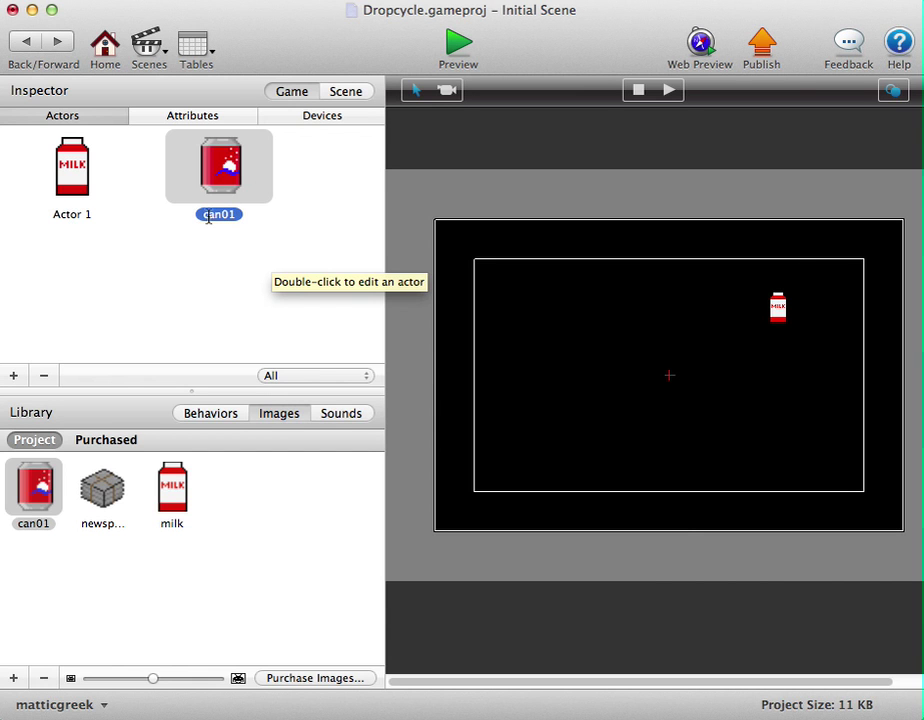
drag(112, 493, 85, 290)
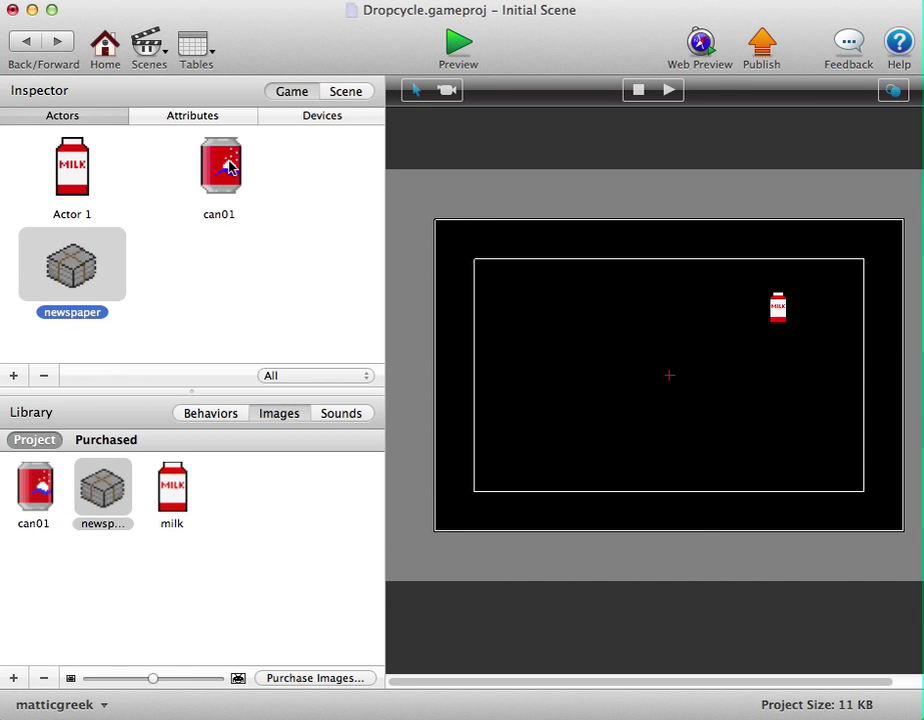
drag(227, 165, 573, 321)
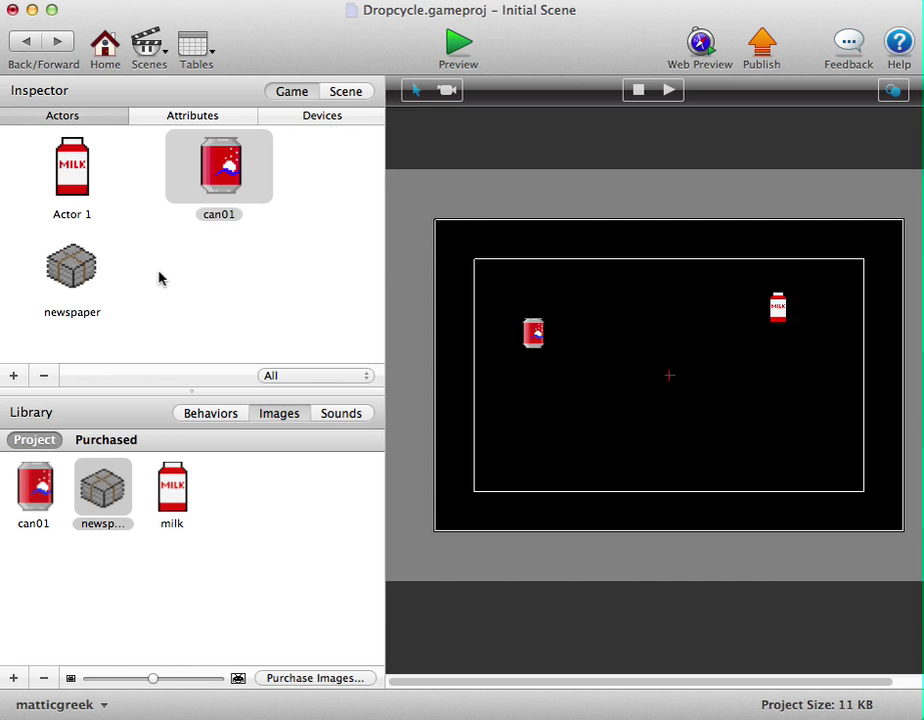
drag(85, 268, 646, 371)
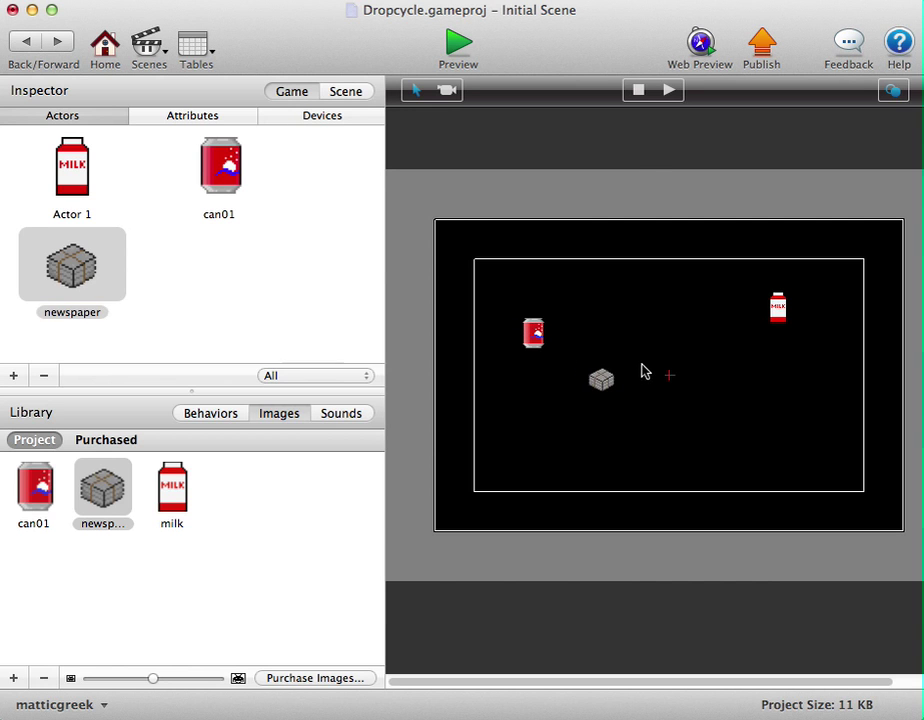
Preview the scene with all three actors, repeatedly catching the falling milk carton, and return to the Initial Scene.
click(460, 43)
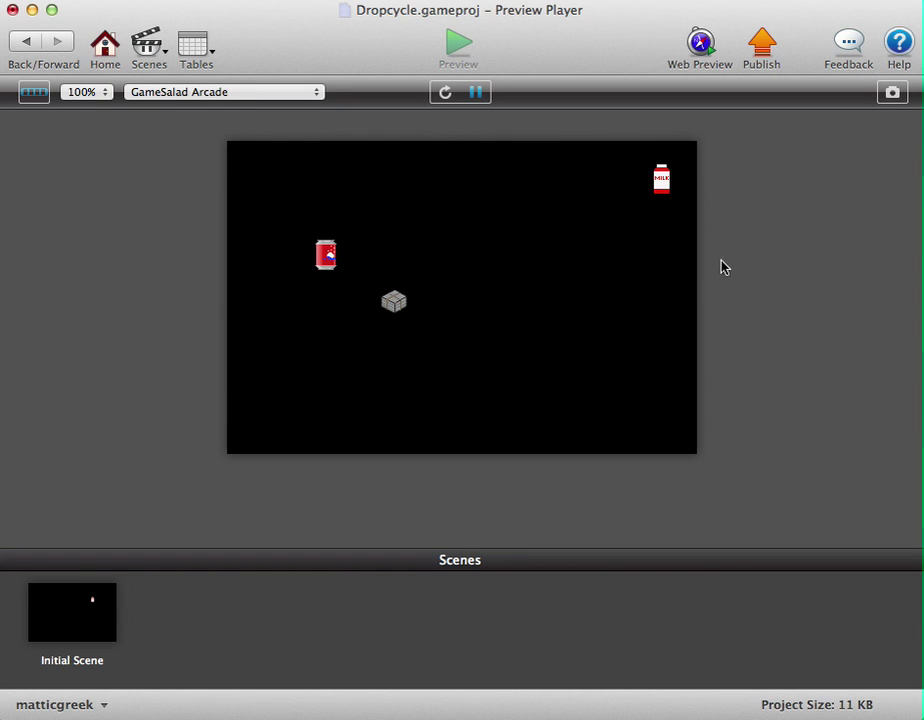
click(665, 249)
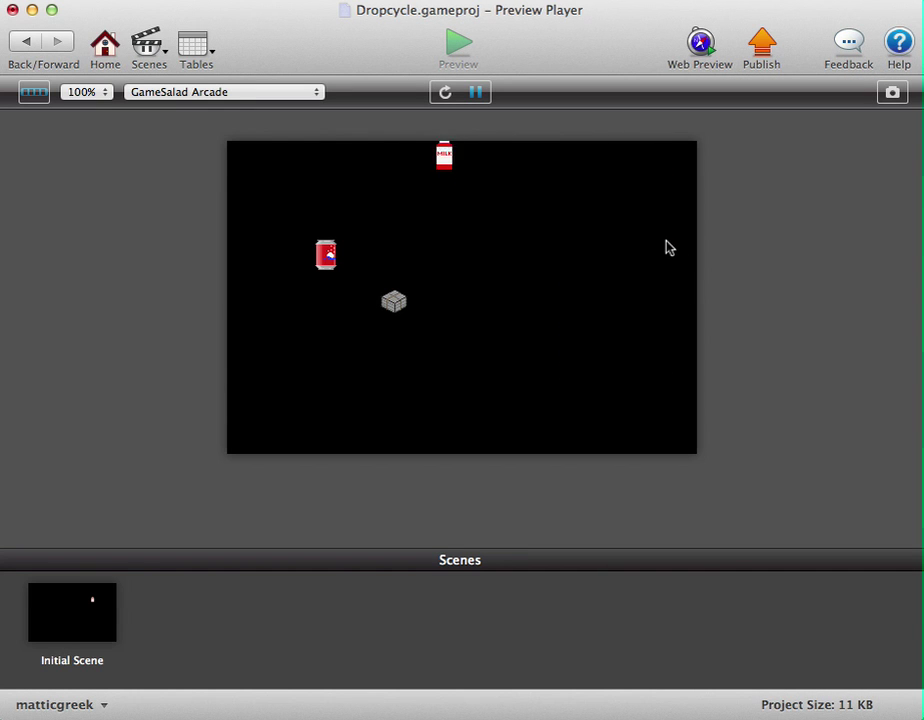
click(450, 297)
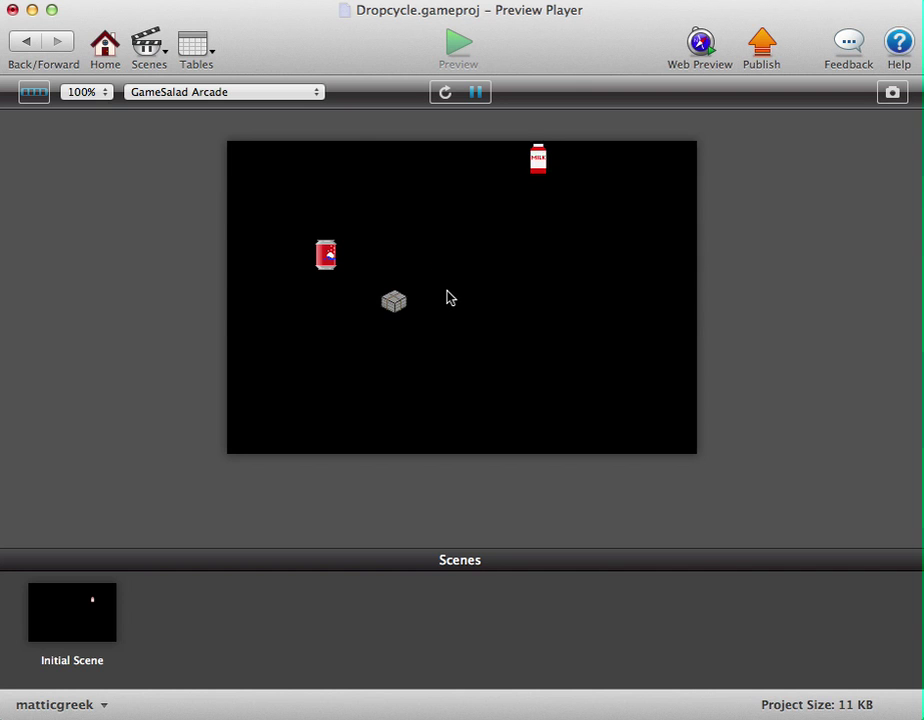
click(539, 284)
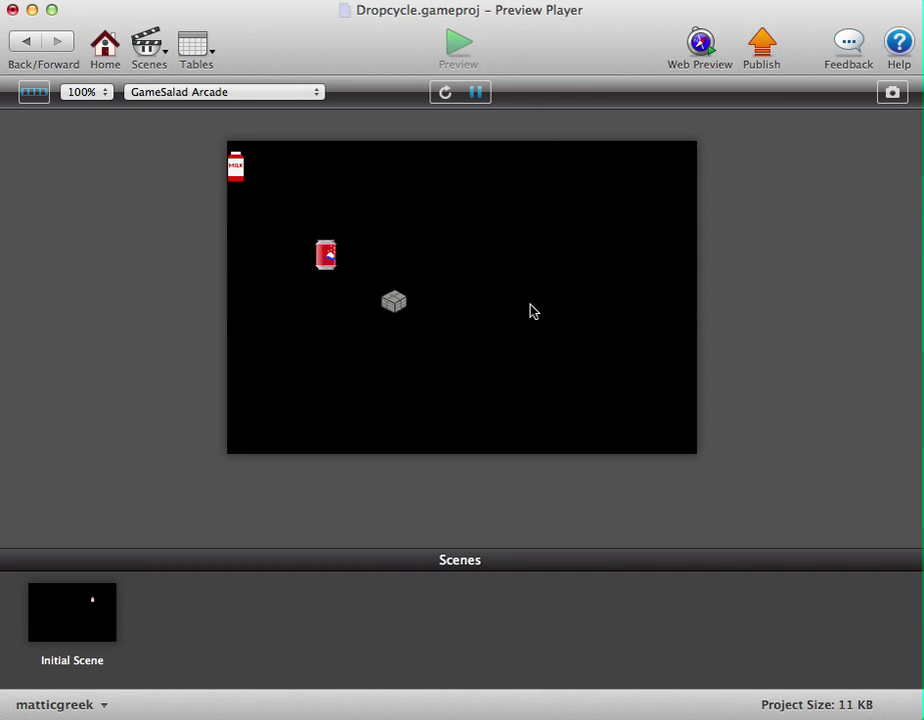
click(234, 277)
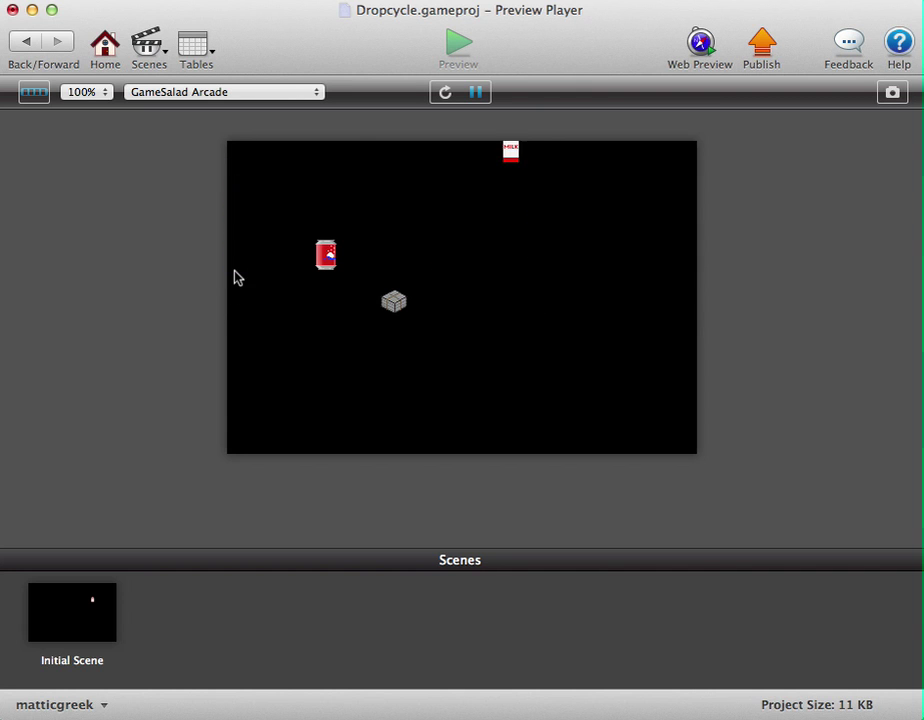
click(511, 296)
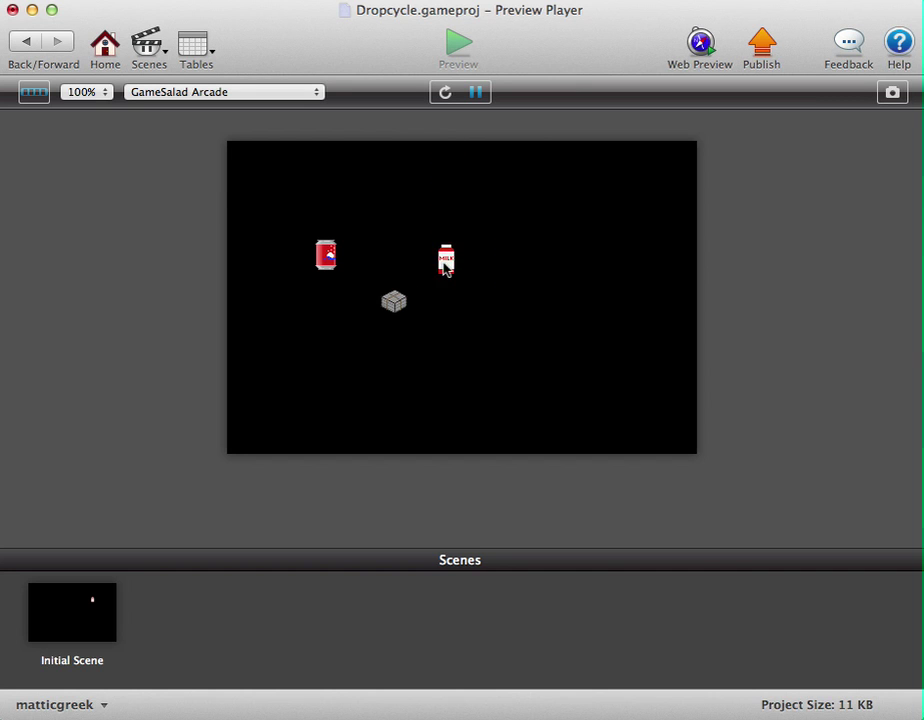
click(444, 267)
click(547, 245)
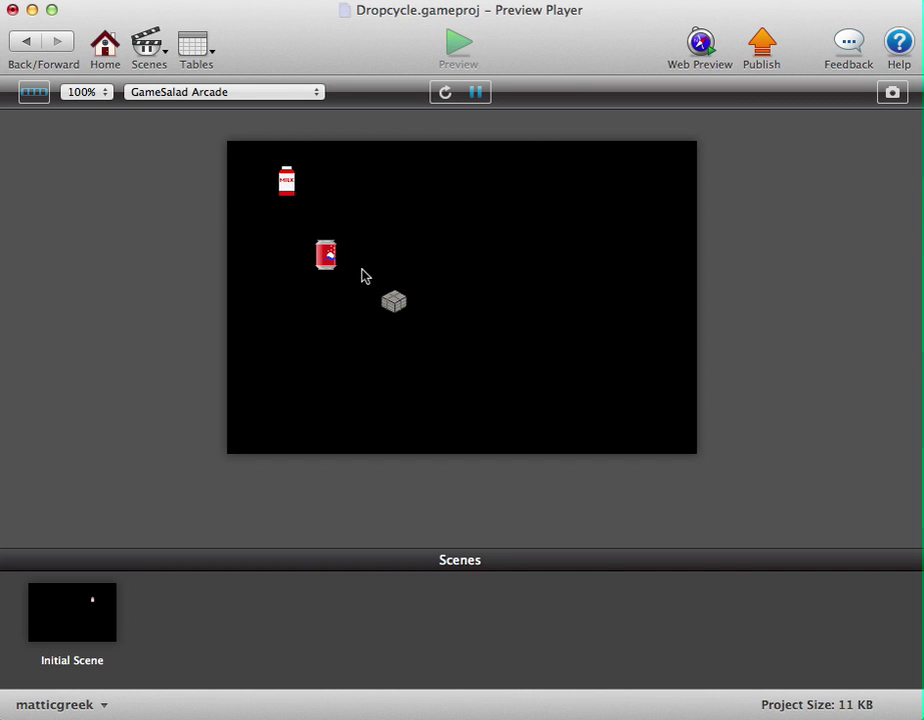
click(289, 263)
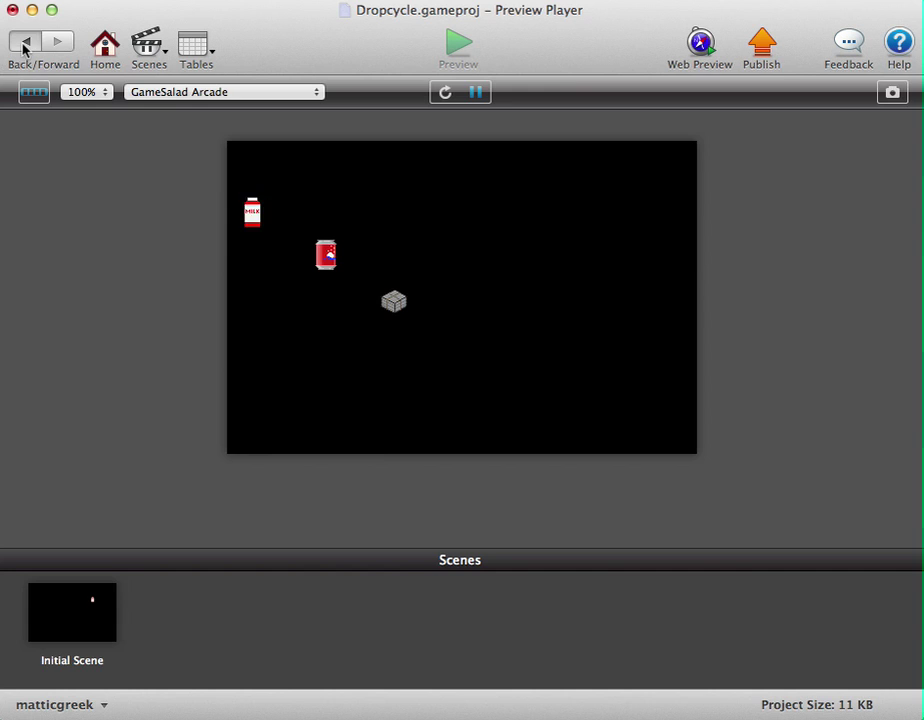
click(24, 43)
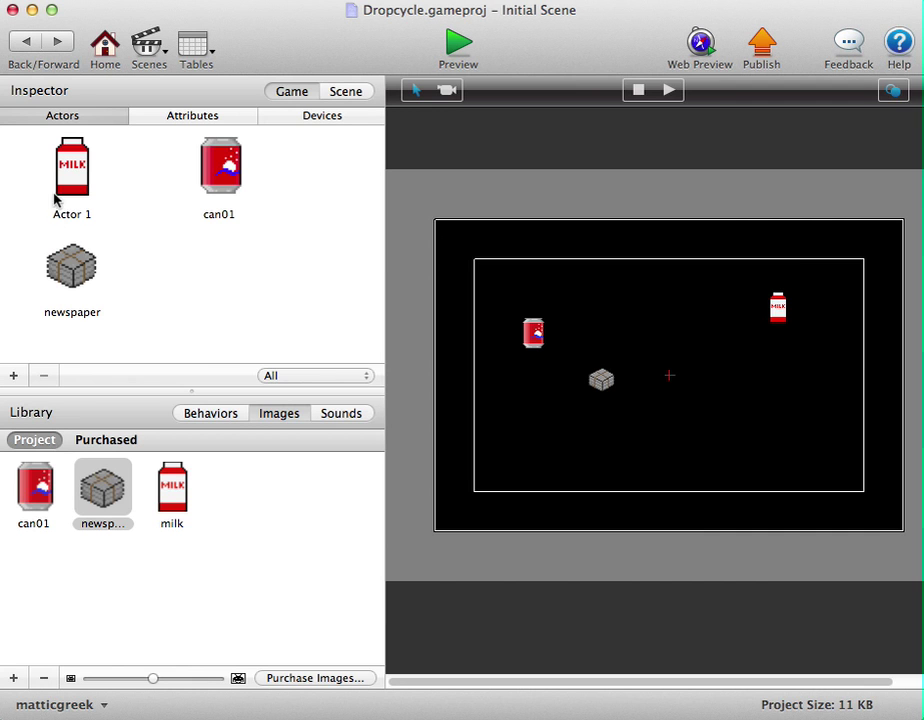
Copy the Move behavior and the mouse Rule from Actor 1 and paste them into the can01 prototype.
double_click(228, 186)
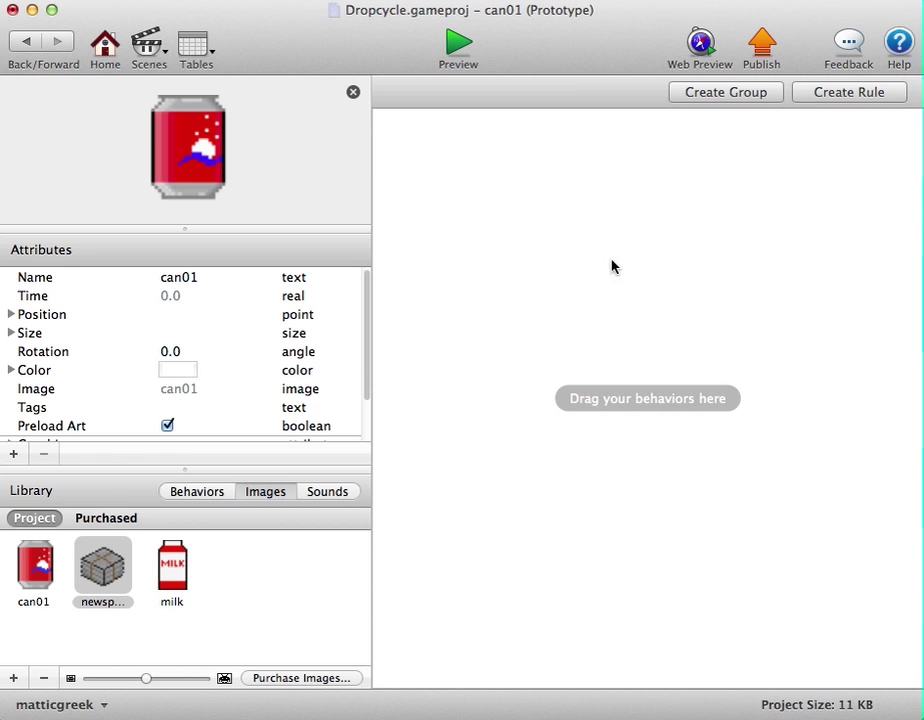
click(33, 44)
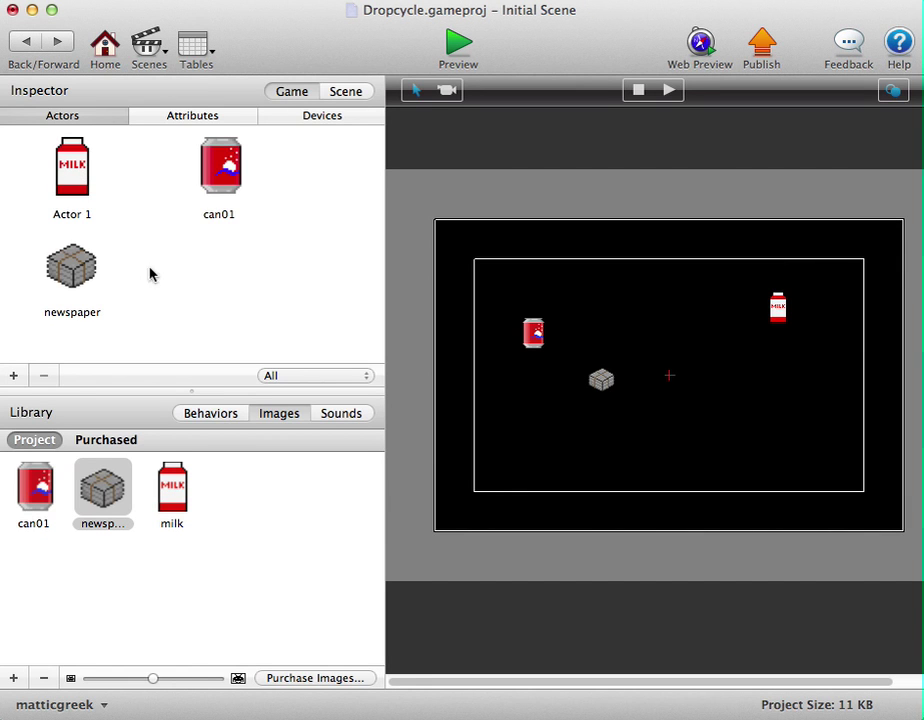
double_click(77, 177)
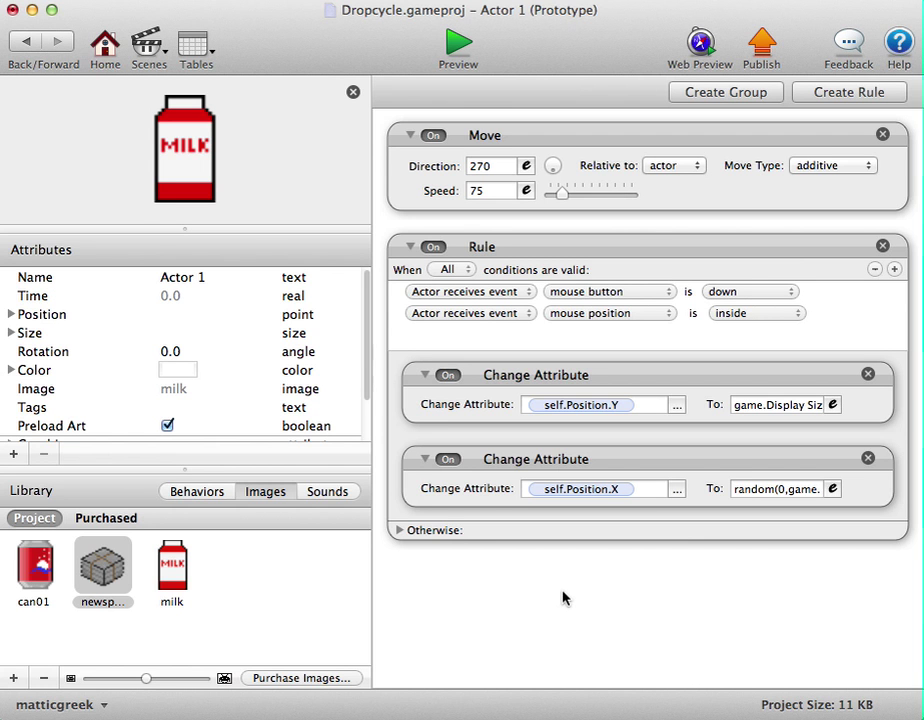
key(super+a)
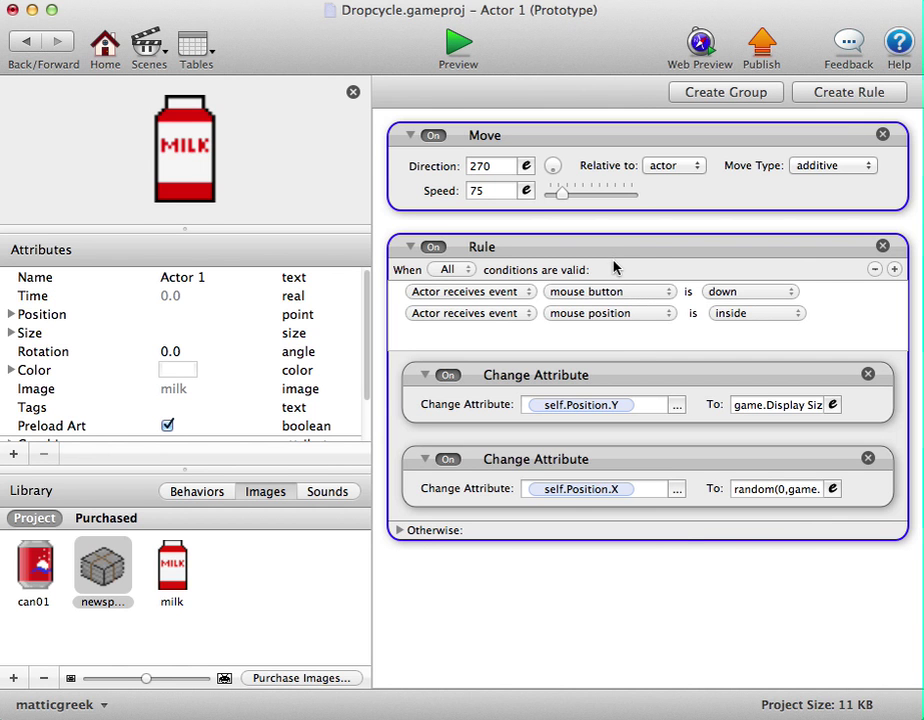
click(25, 44)
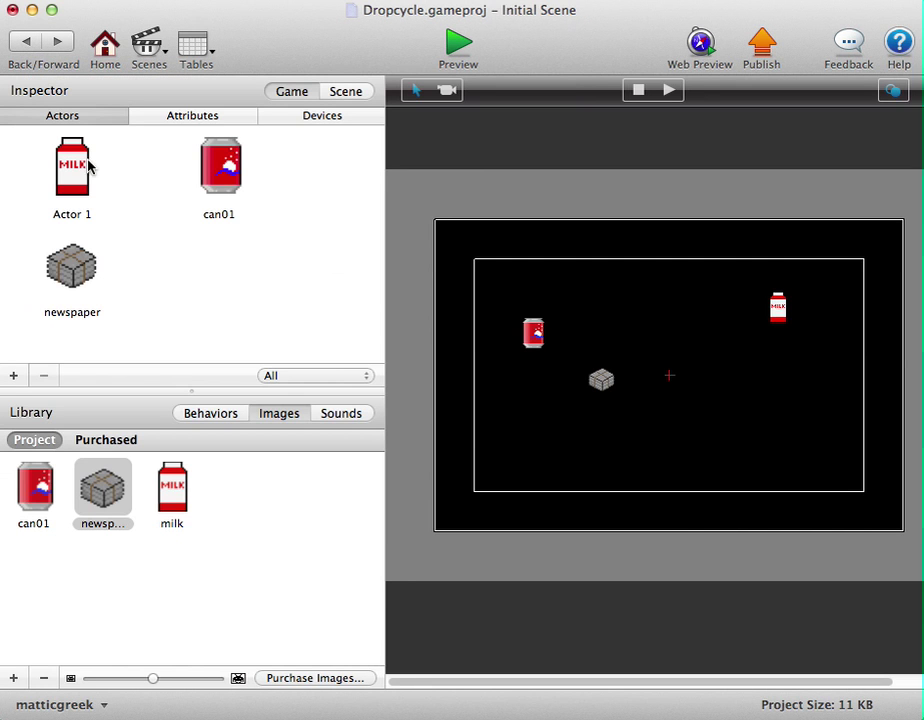
double_click(221, 168)
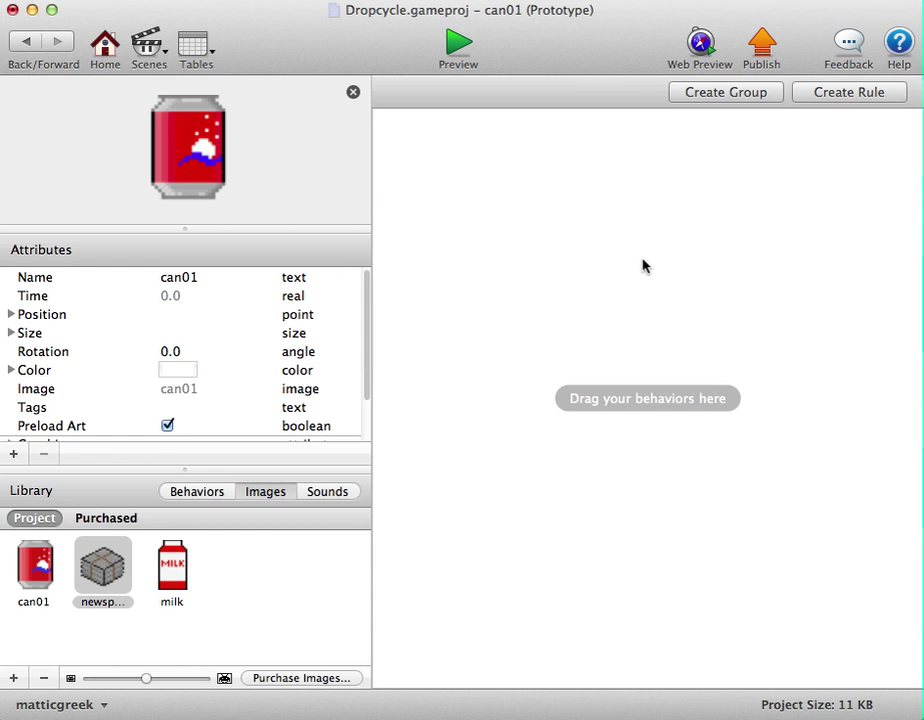
key(super+v)
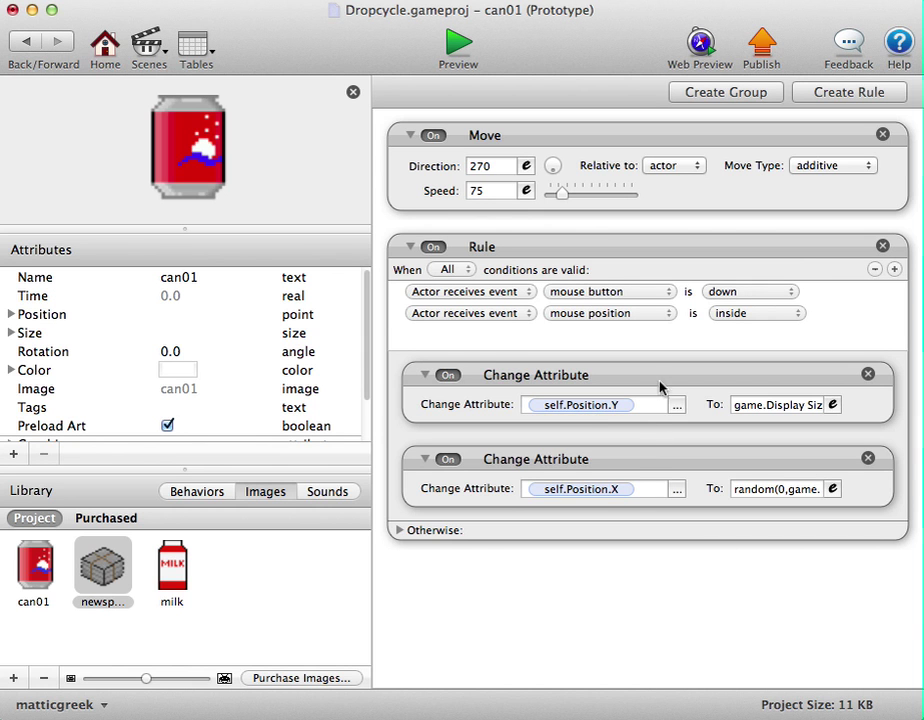
Paste the copied Move behavior and Rule into the newspaper actor's prototype as well, and return to the Initial Scene.
click(27, 44)
double_click(80, 268)
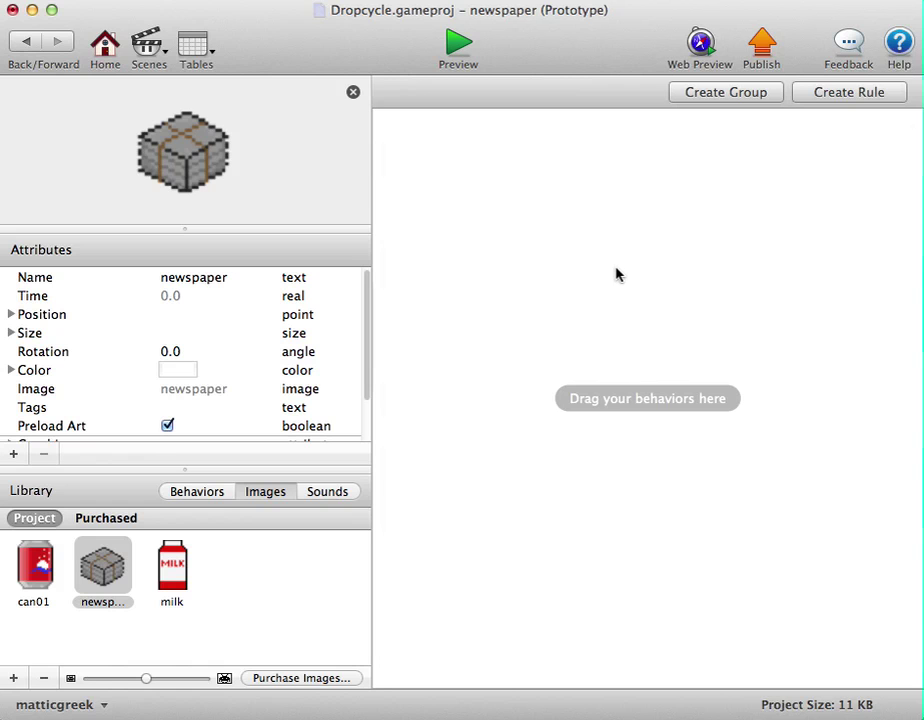
key(super+v)
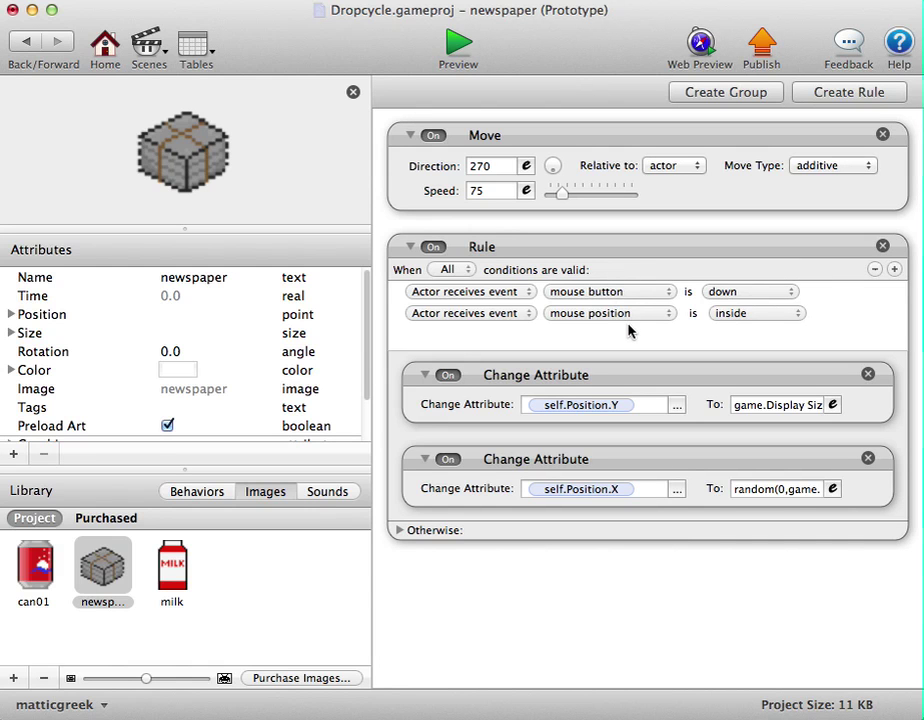
click(27, 42)
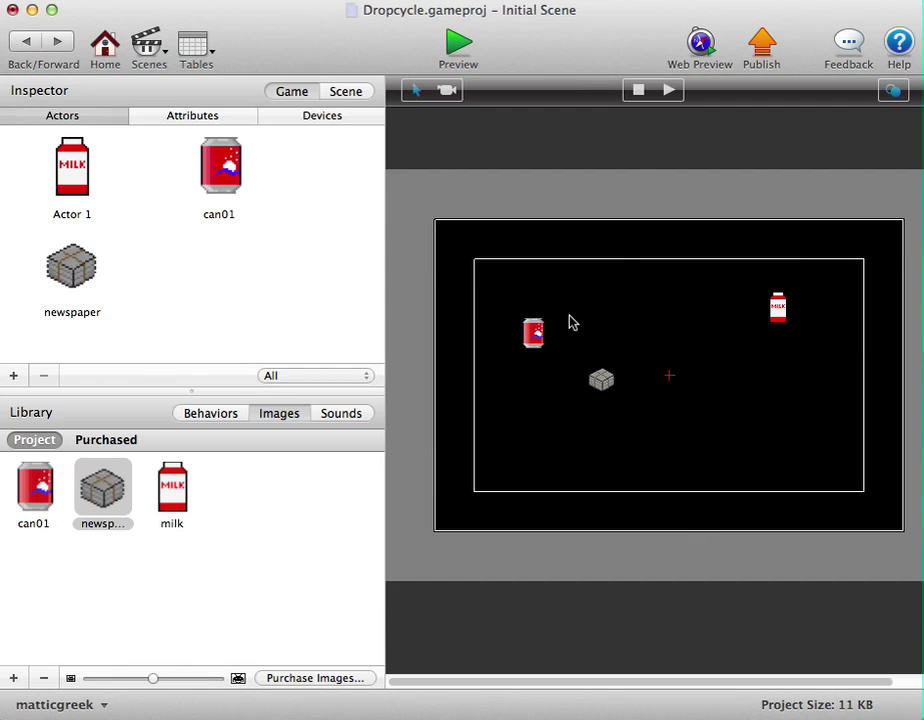
Preview the scene and test the random repositioning by repeatedly catching the falling can, newspaper and milk carton.
click(458, 48)
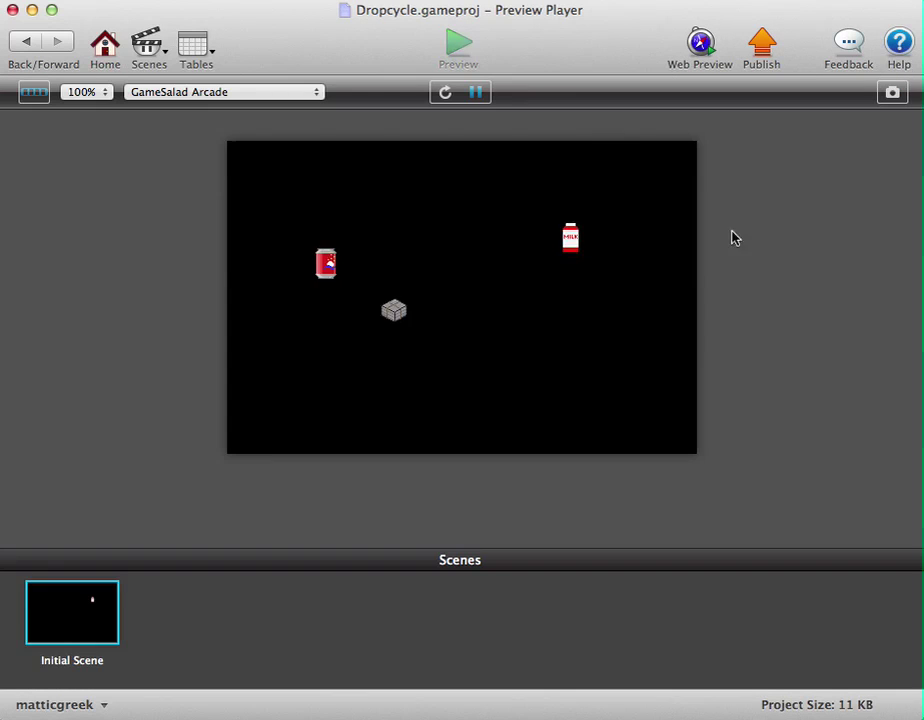
click(334, 378)
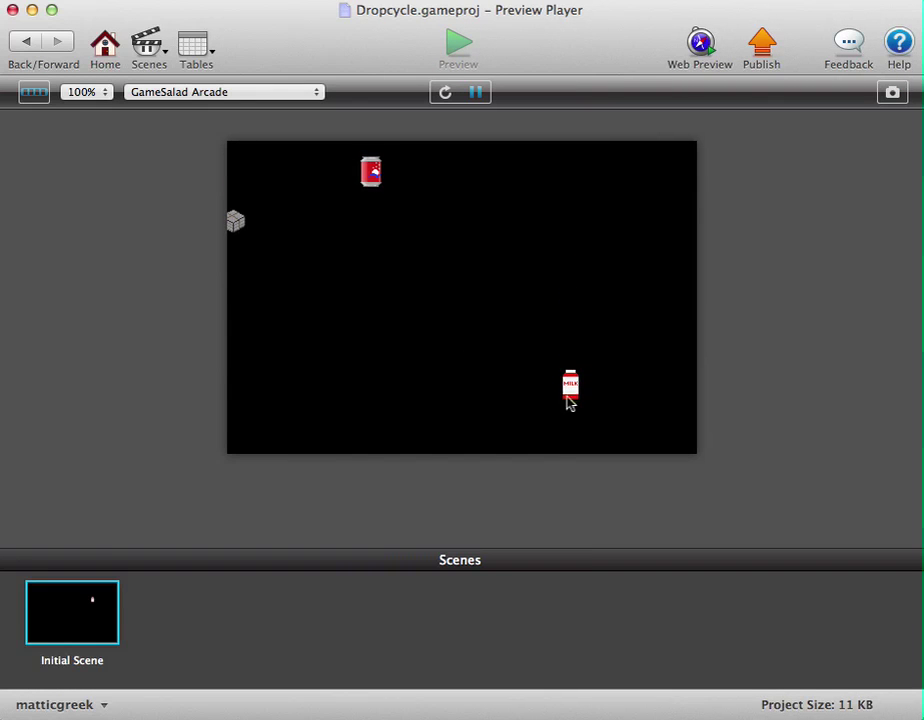
click(568, 397)
click(232, 293)
click(368, 305)
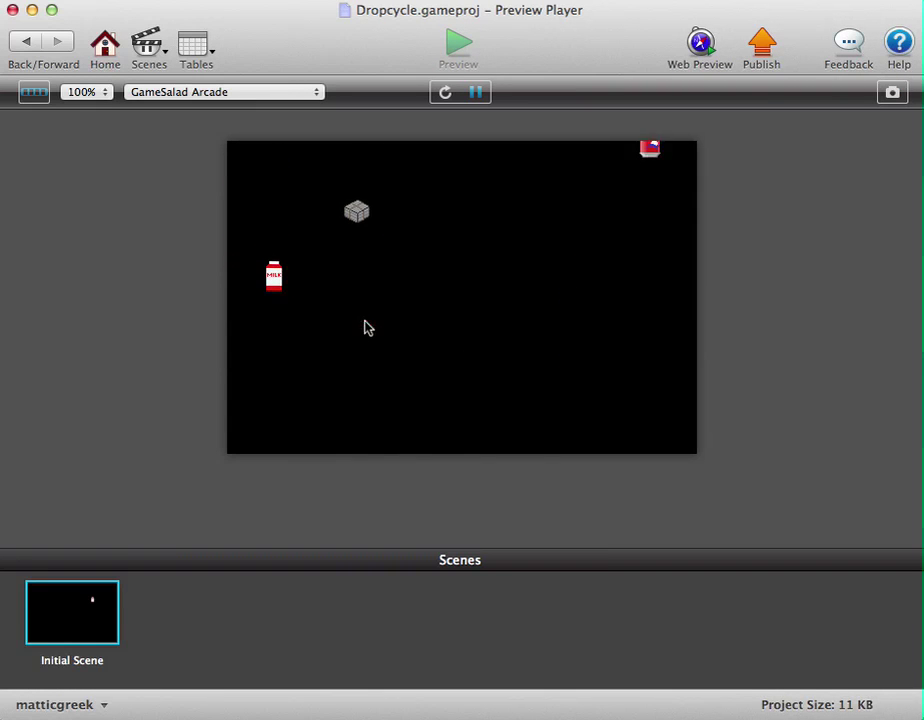
click(277, 326)
click(359, 300)
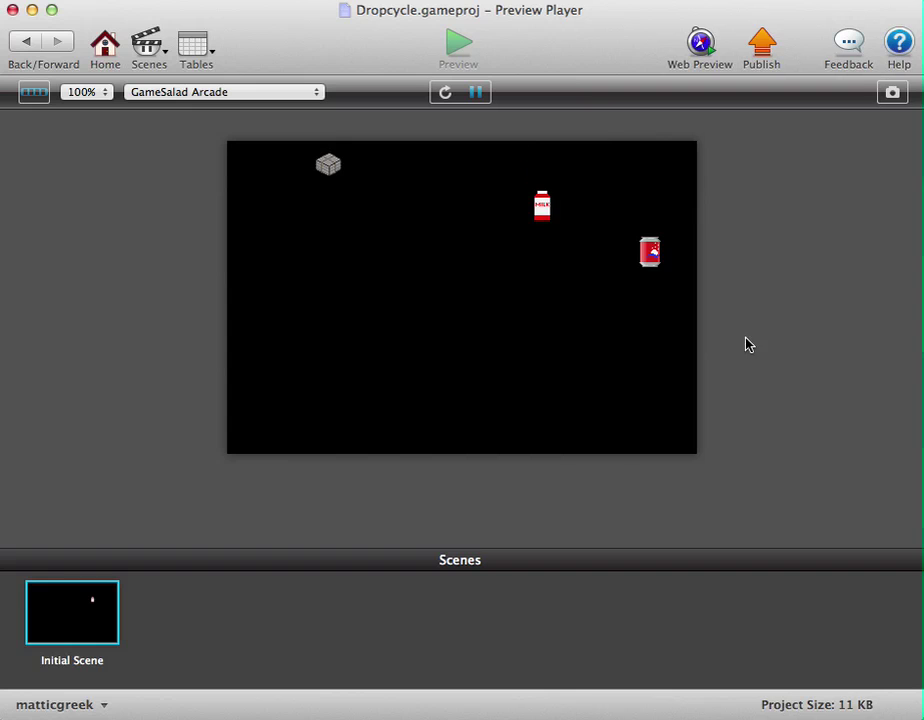
click(645, 322)
click(544, 332)
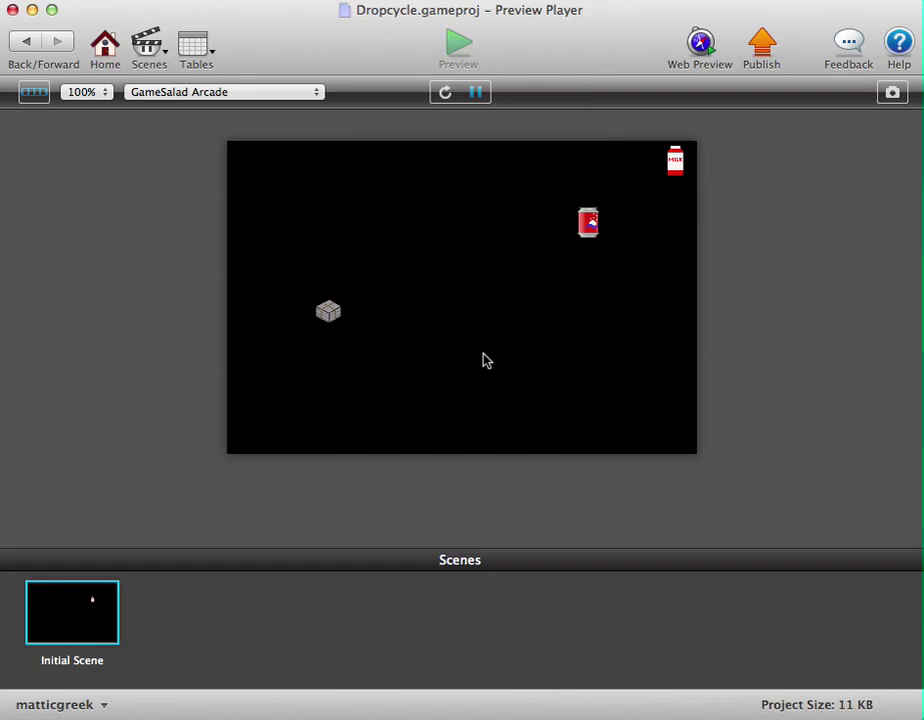
click(334, 364)
click(591, 385)
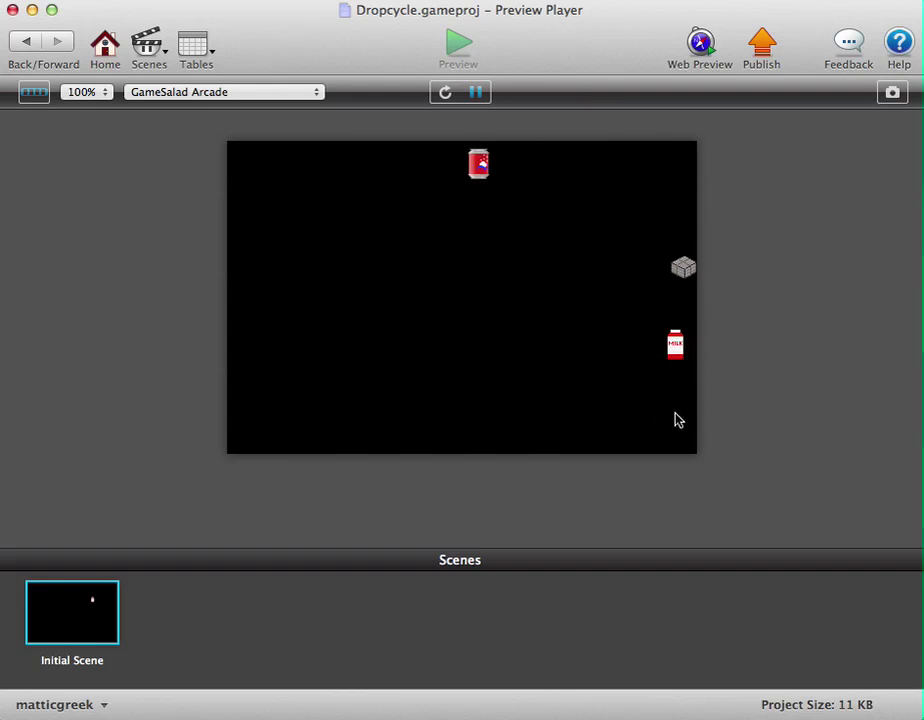
click(678, 398)
click(682, 350)
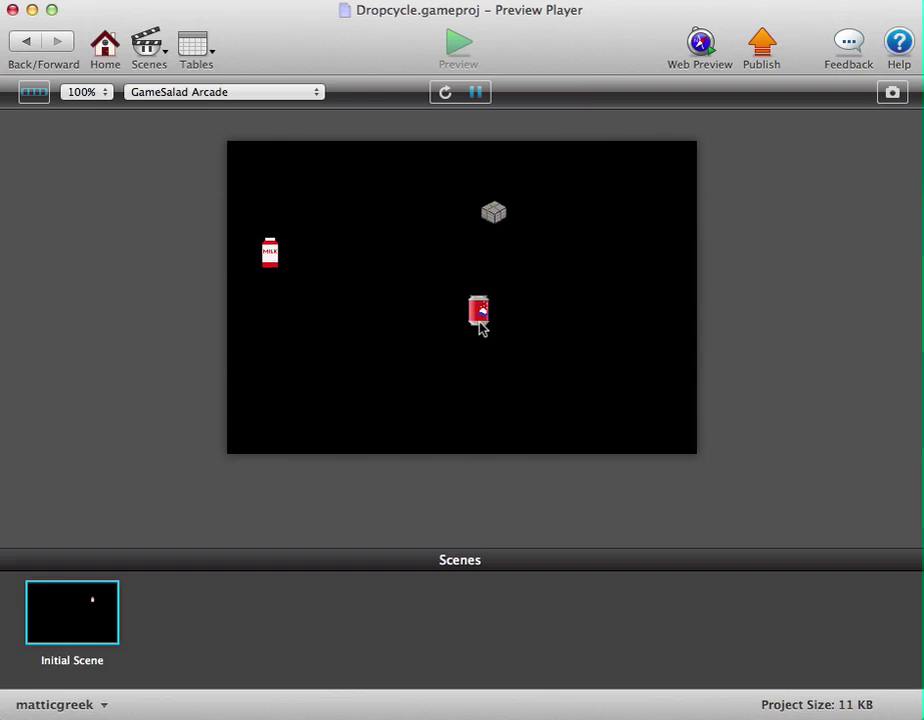
click(480, 320)
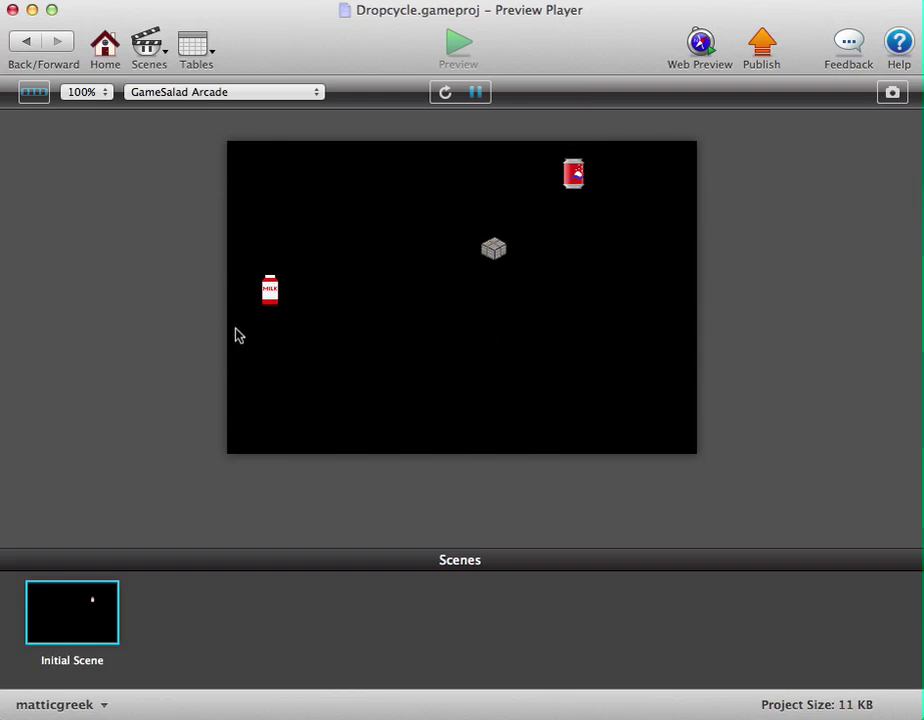
click(295, 428)
click(490, 436)
click(562, 402)
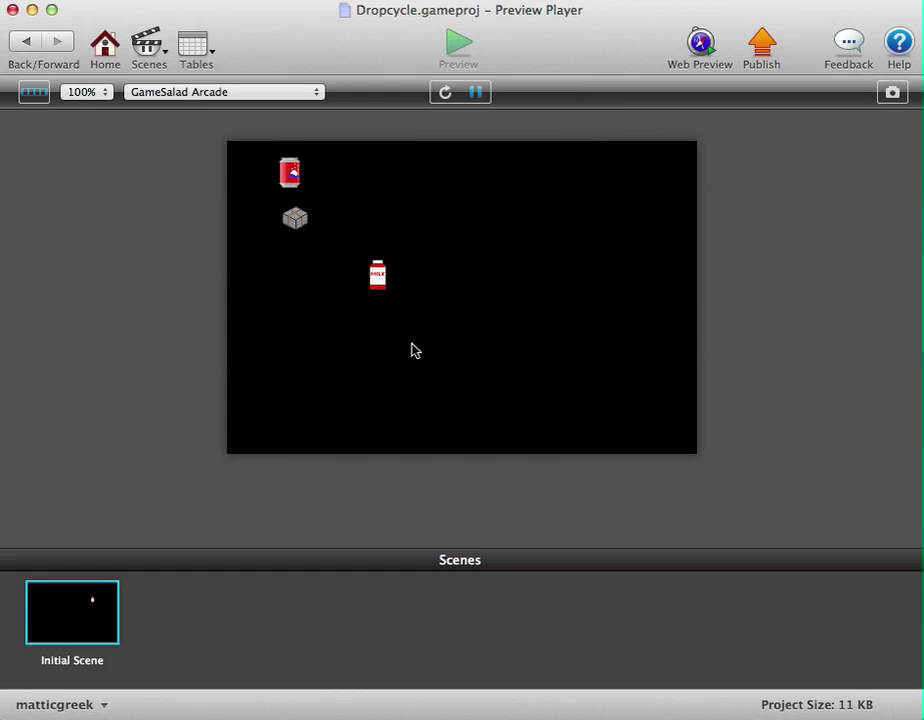
click(373, 306)
click(296, 304)
click(292, 298)
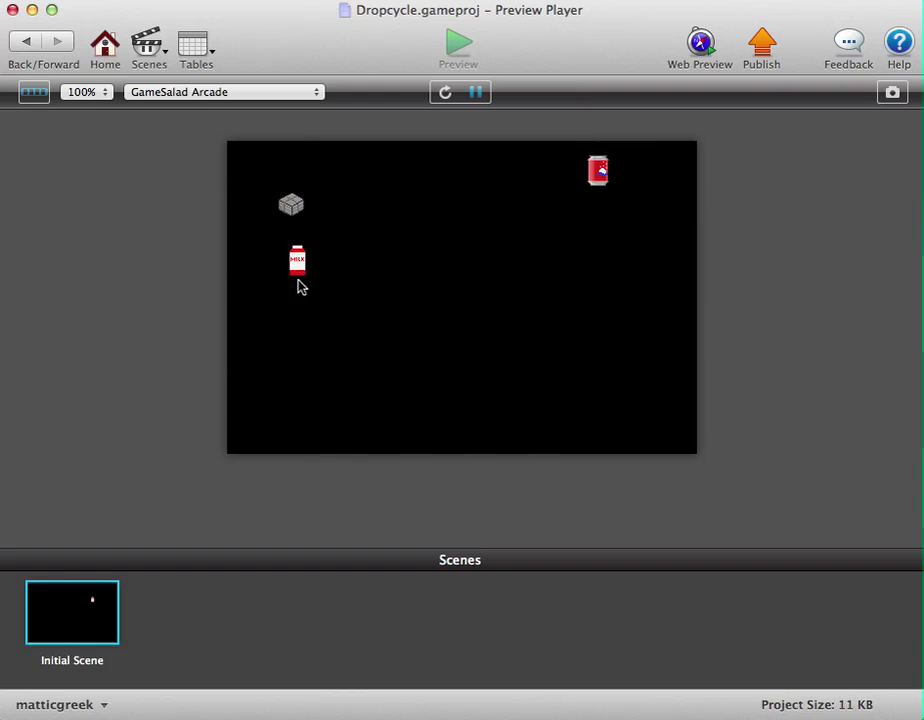
click(296, 279)
click(293, 262)
click(592, 284)
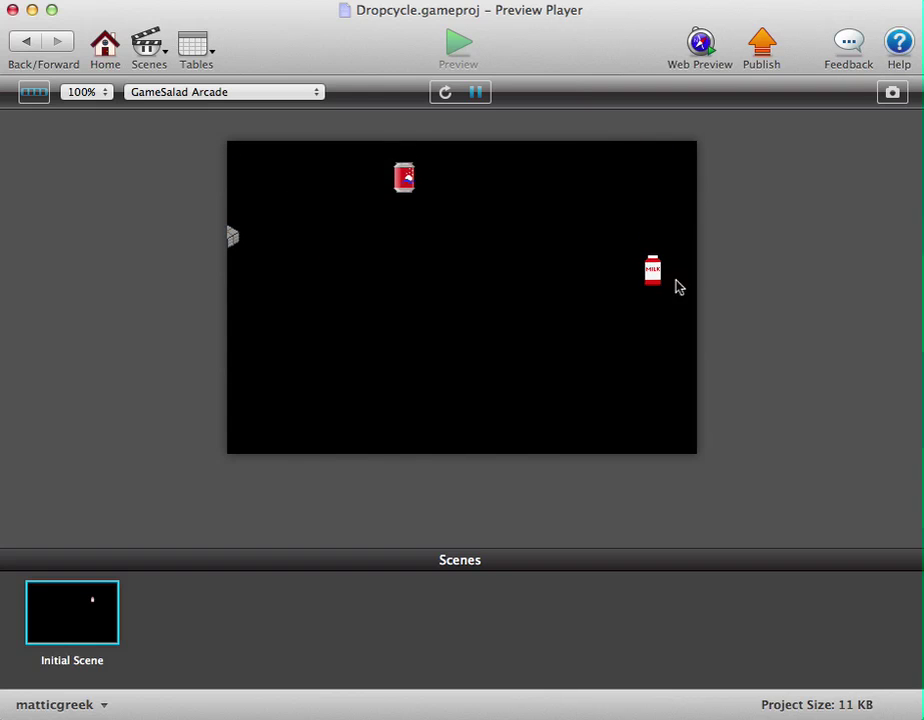
Continue testing the running preview by catching the falling milk carton, can and newspaper so they reappear at random positions.
click(658, 340)
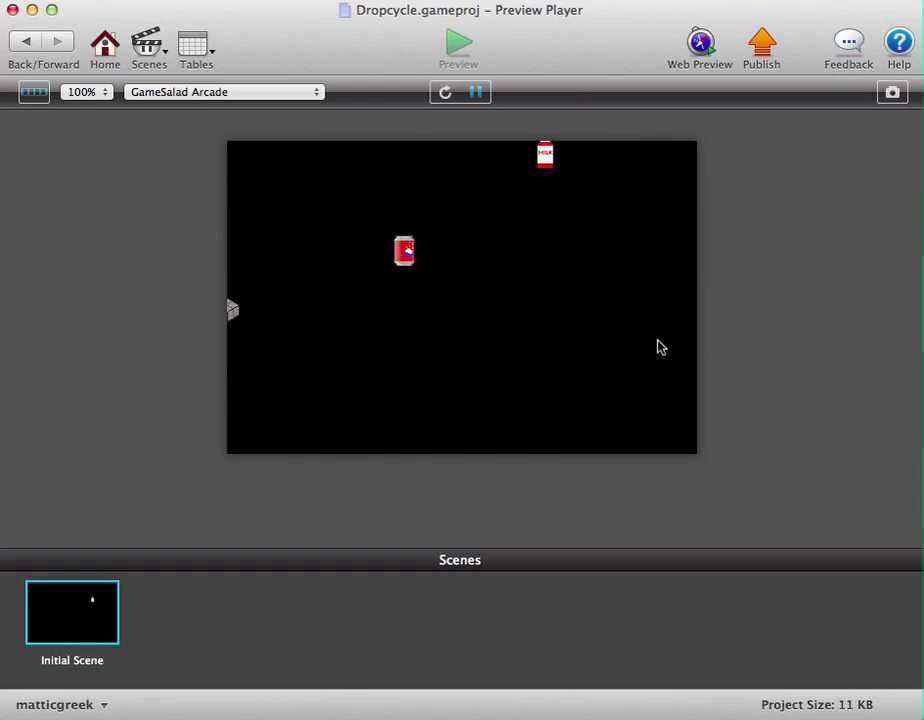
click(233, 395)
click(406, 410)
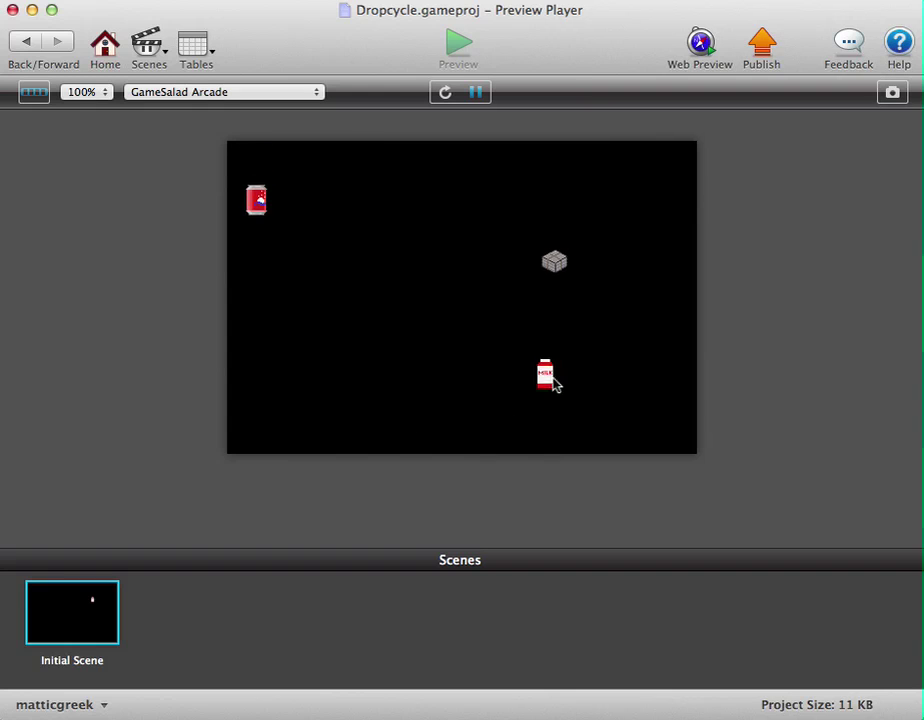
click(551, 387)
click(556, 306)
click(253, 316)
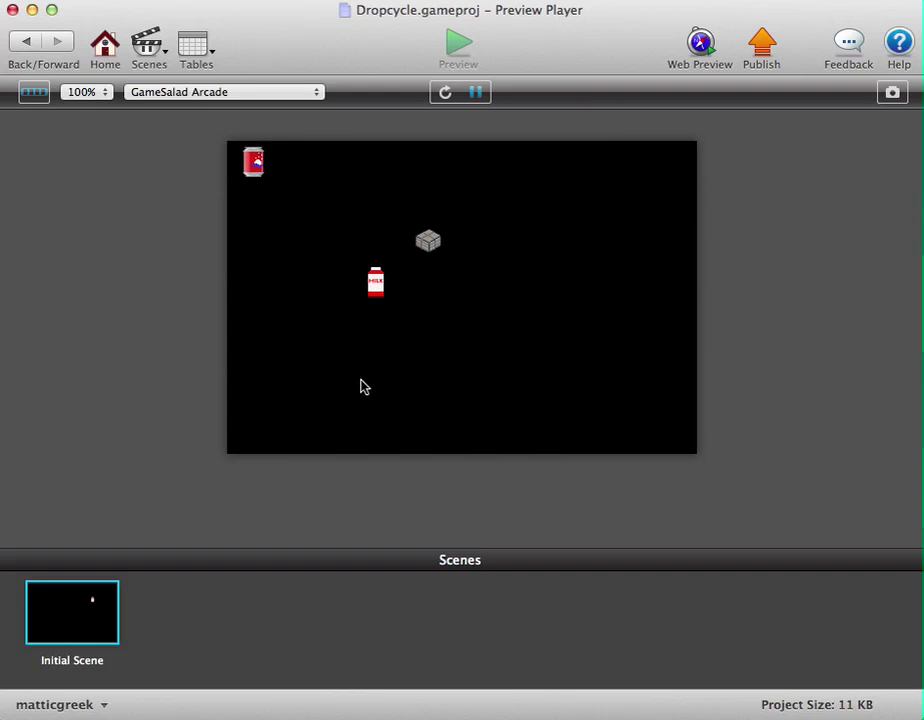
click(378, 366)
click(265, 288)
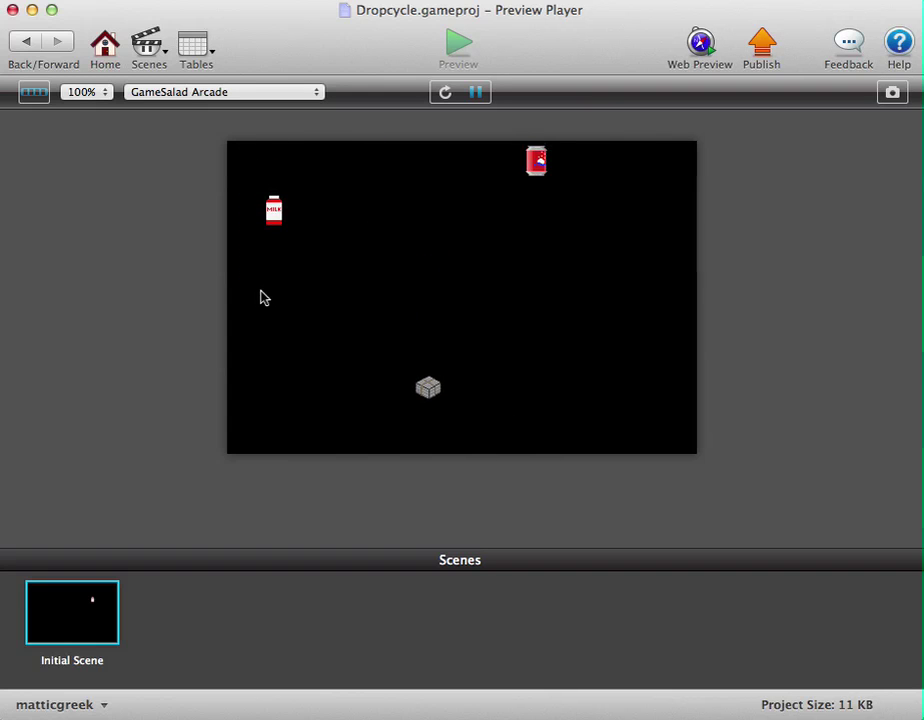
click(278, 266)
click(544, 280)
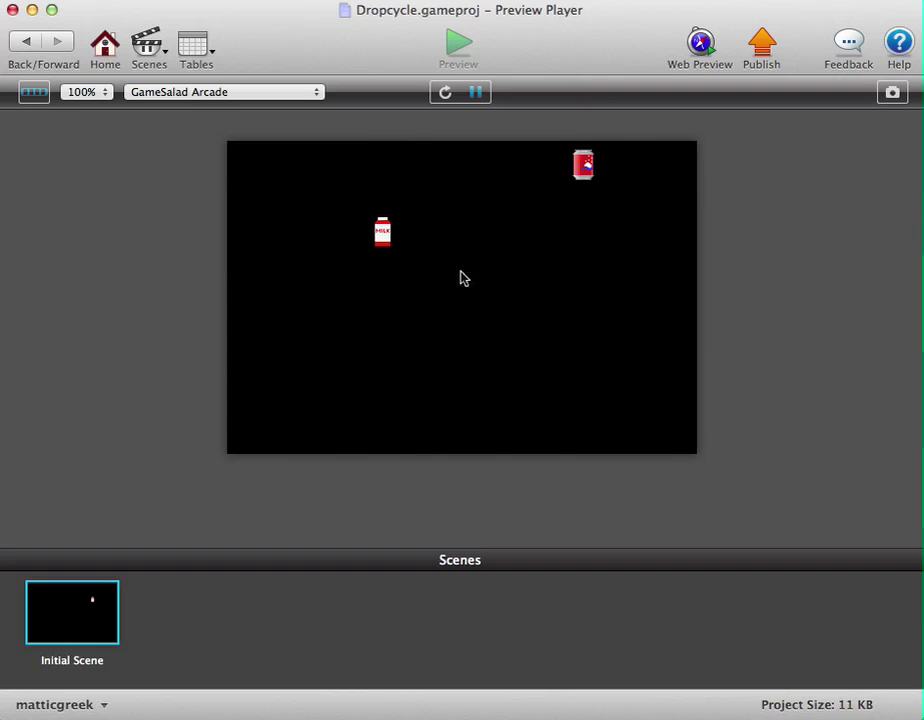
click(385, 279)
click(590, 300)
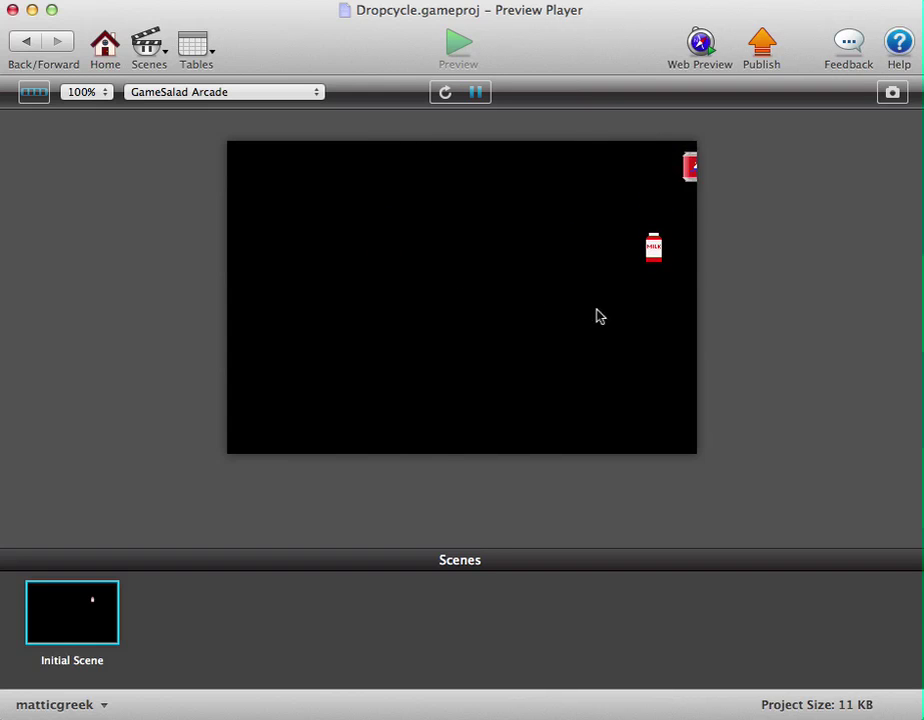
click(655, 333)
click(690, 298)
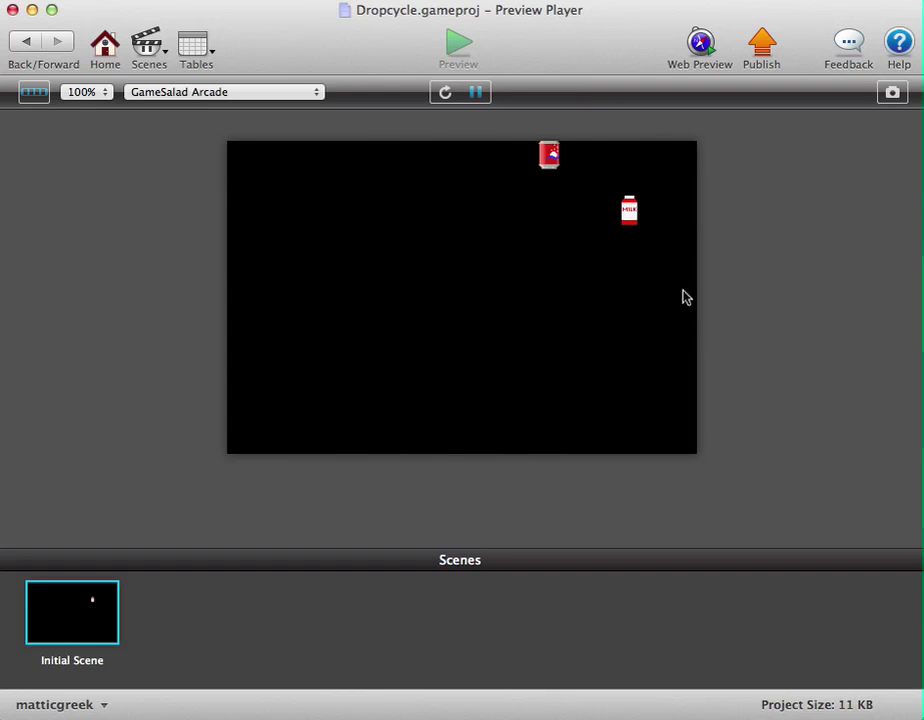
click(632, 262)
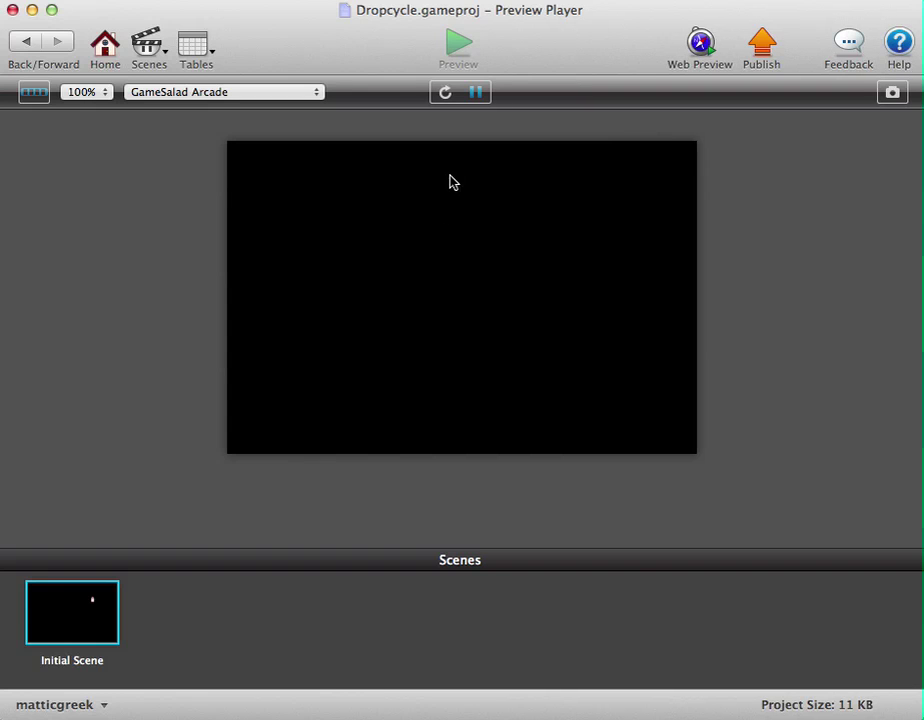
Restart the preview, repeatedly catch all three falling items as they reappear at the top, and return to the Initial Scene.
click(446, 93)
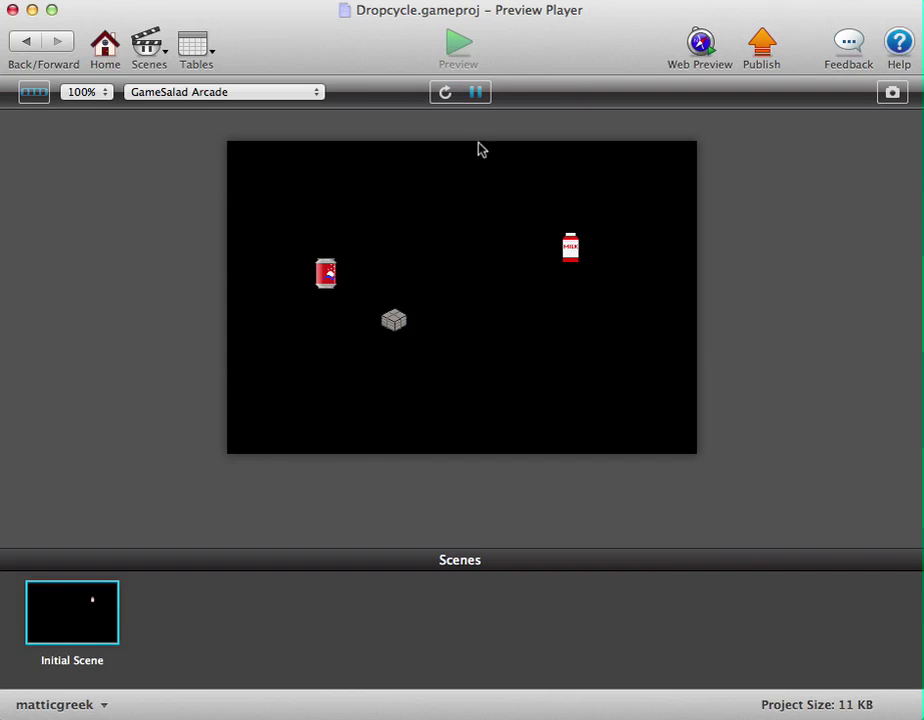
click(577, 369)
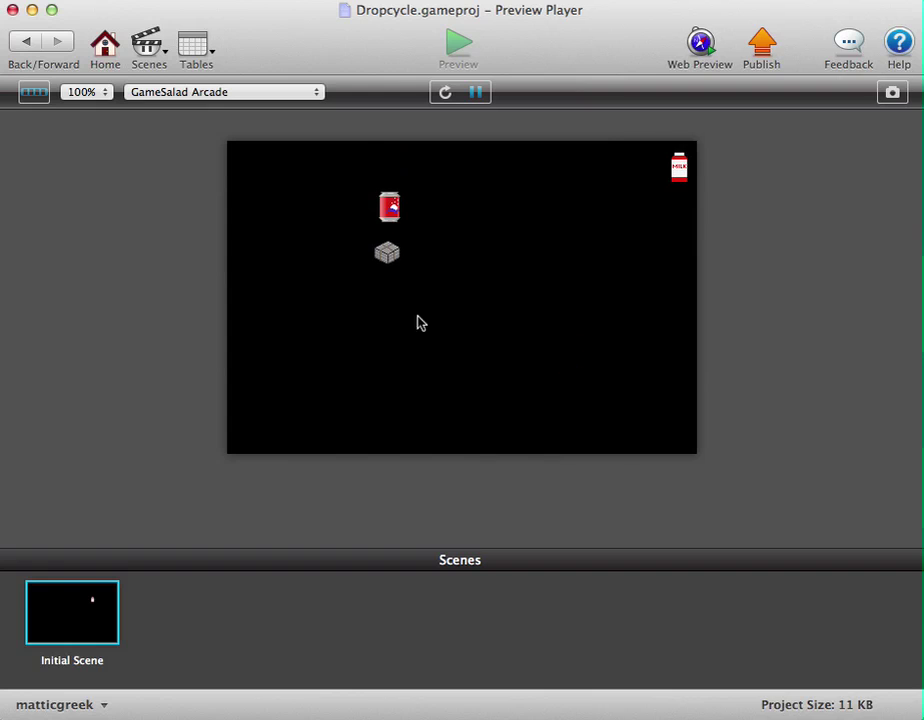
click(388, 280)
click(390, 272)
click(686, 284)
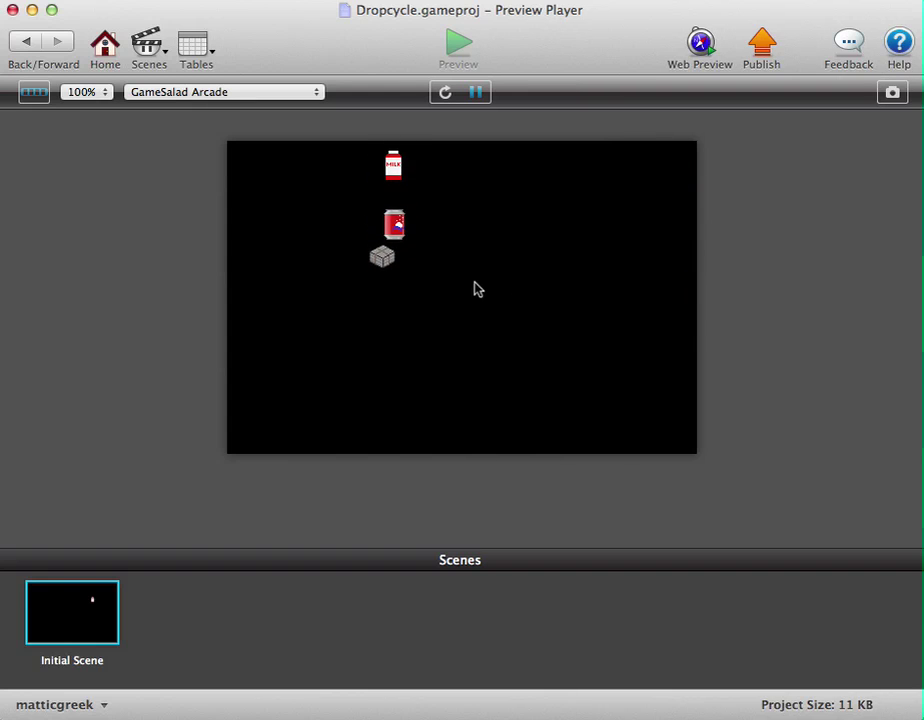
click(382, 298)
click(396, 303)
click(394, 284)
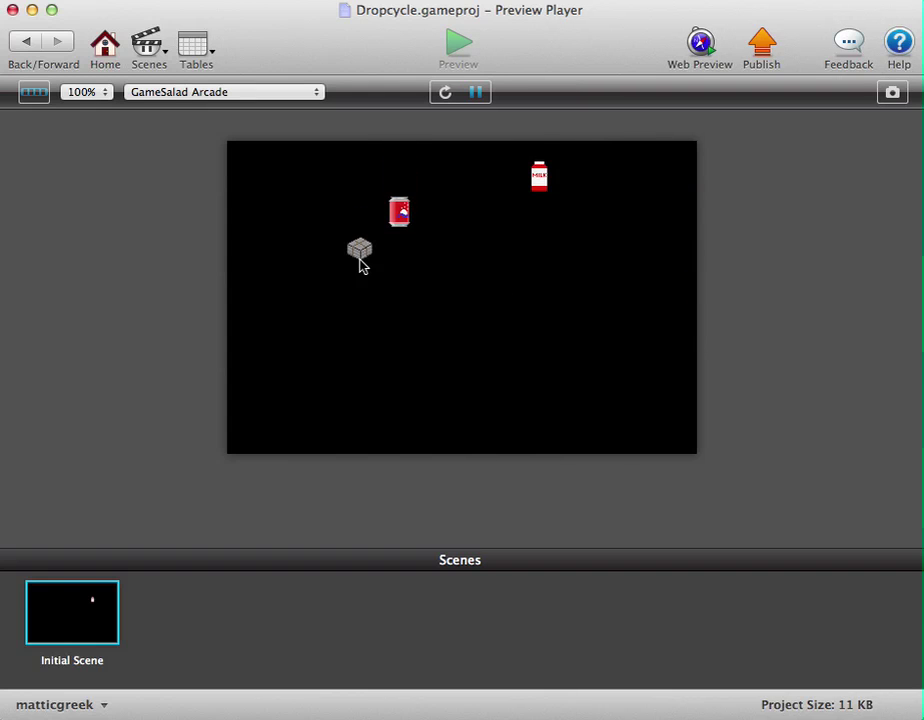
click(362, 262)
click(394, 262)
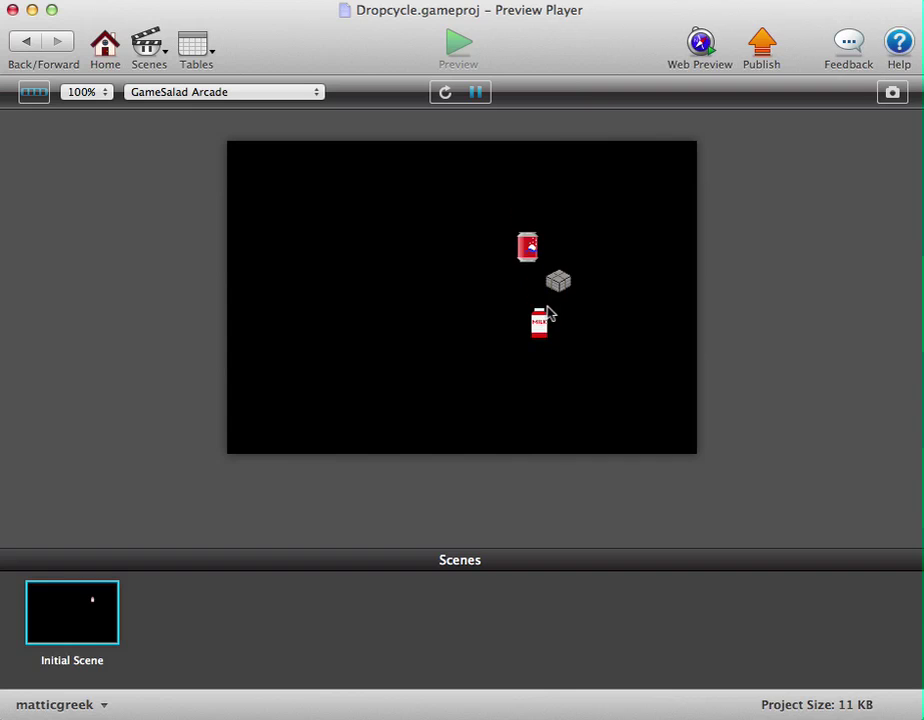
click(542, 325)
click(555, 345)
click(532, 333)
click(555, 256)
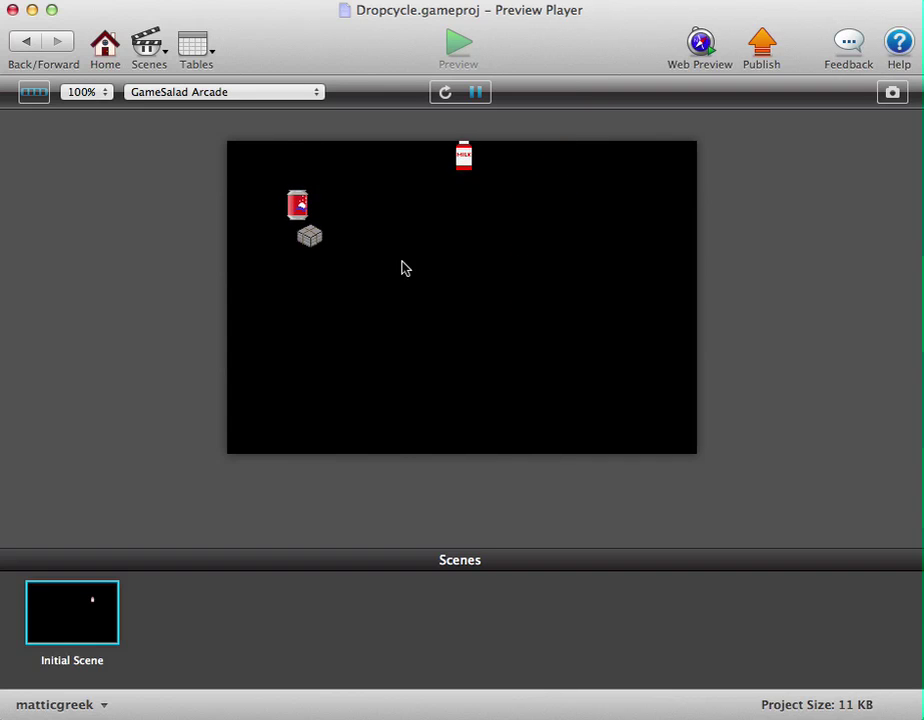
click(310, 262)
click(300, 268)
click(463, 262)
click(512, 242)
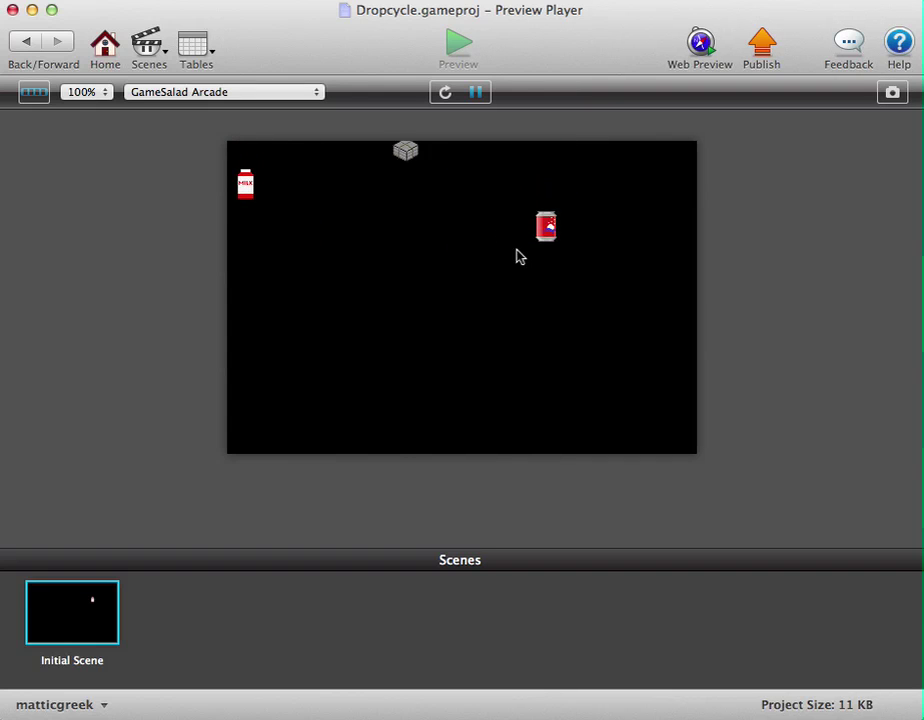
click(540, 250)
click(244, 272)
click(401, 295)
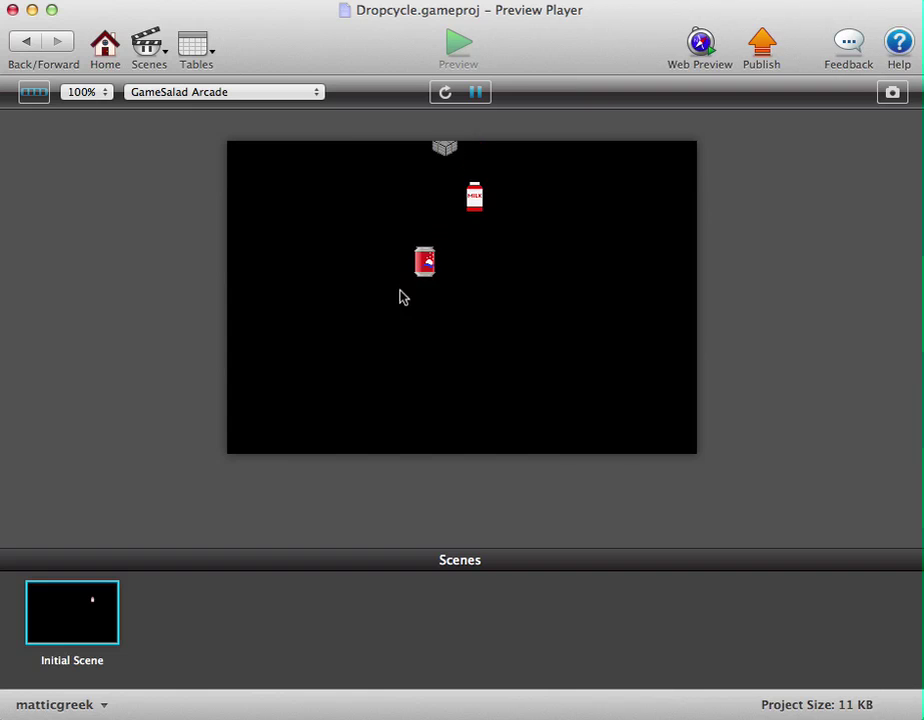
click(423, 299)
click(472, 276)
click(445, 258)
click(343, 232)
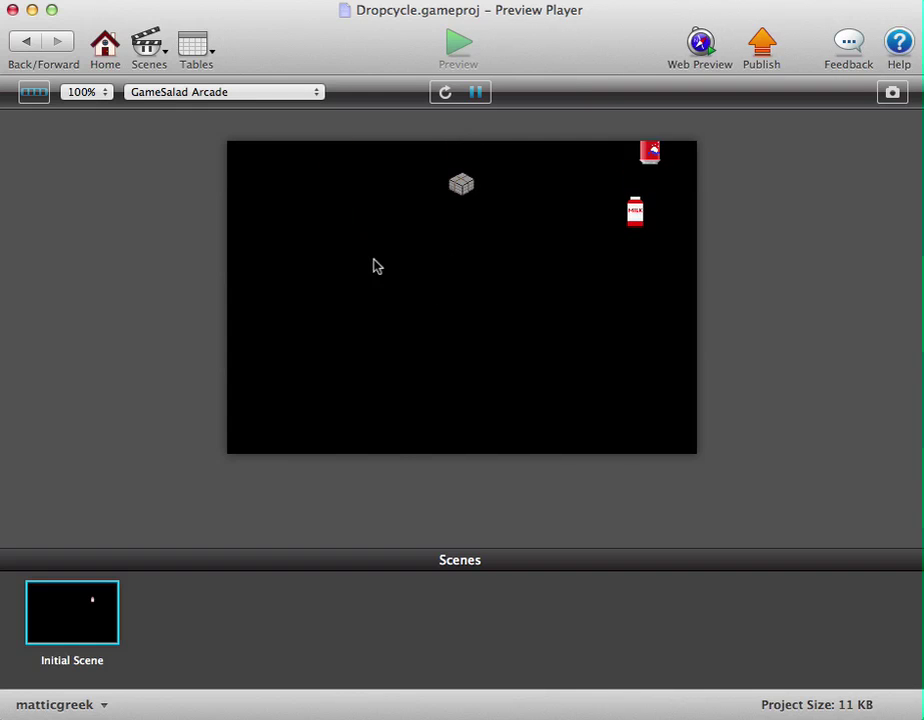
click(634, 260)
click(466, 272)
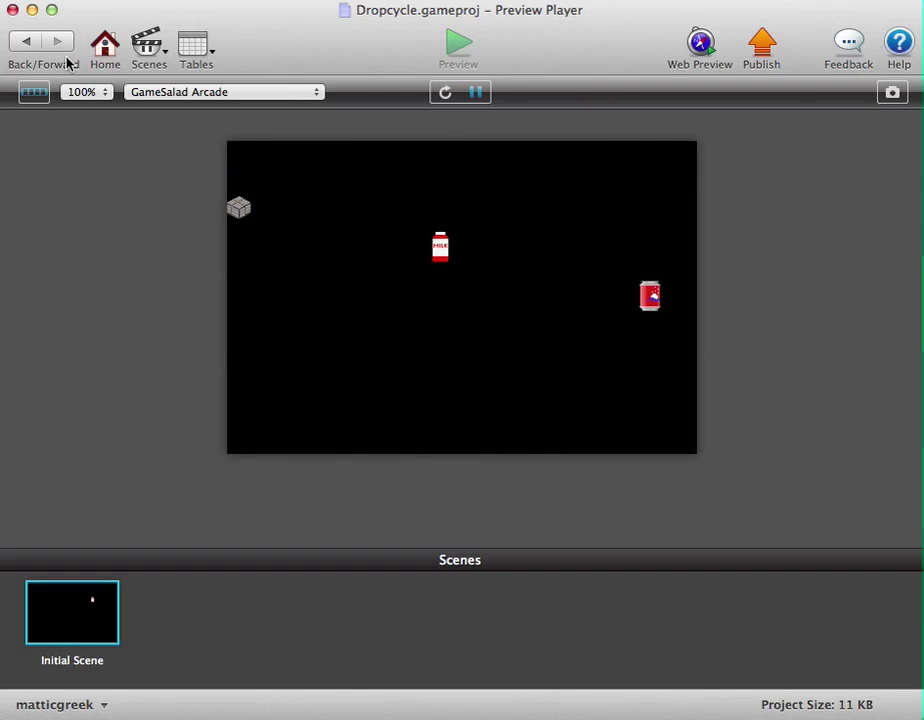
click(33, 42)
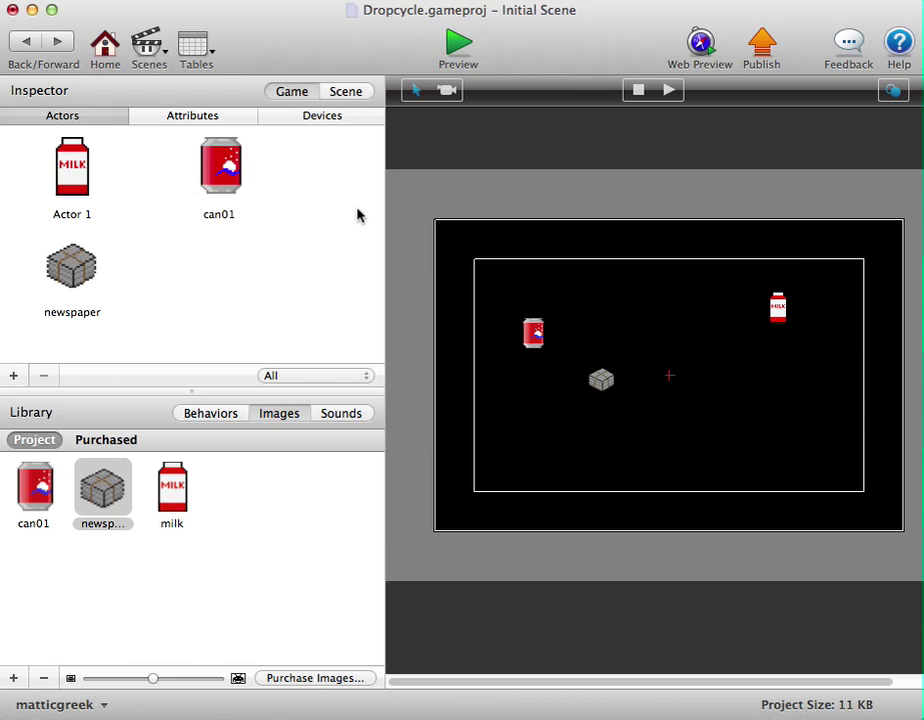